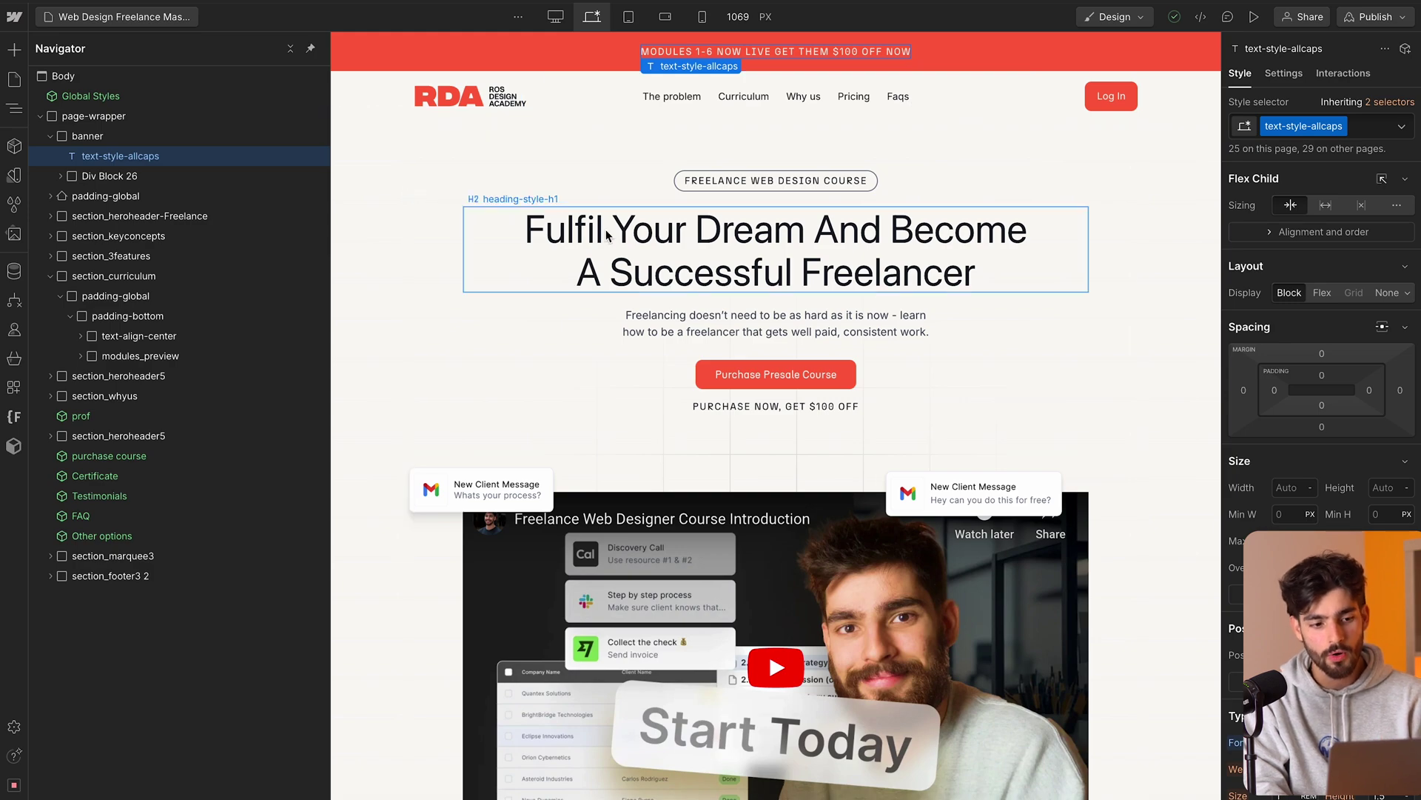
scroll(605, 236, "down", 1)
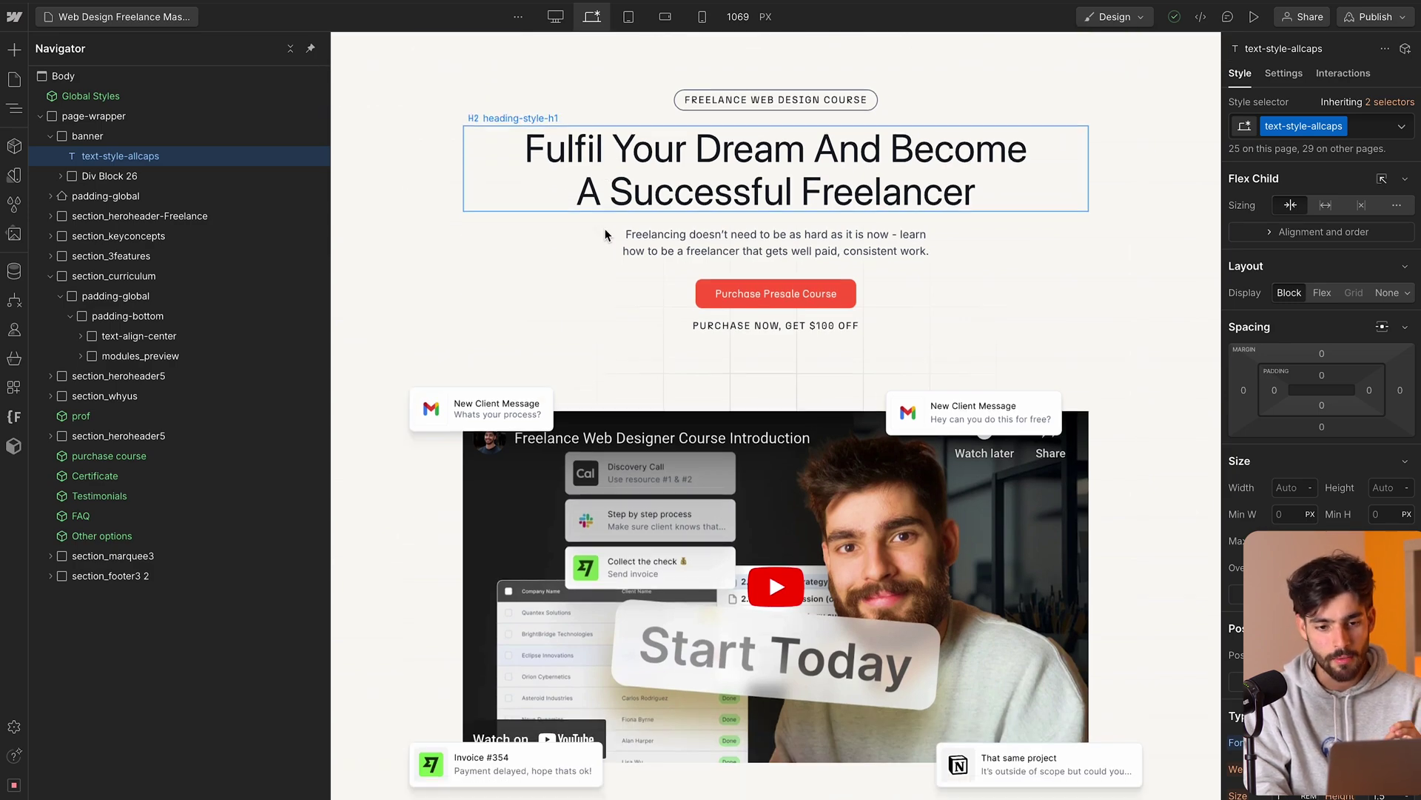
scroll(606, 236, "up", 1)
scroll(606, 236, "down", 2)
scroll(606, 235, "up", 2)
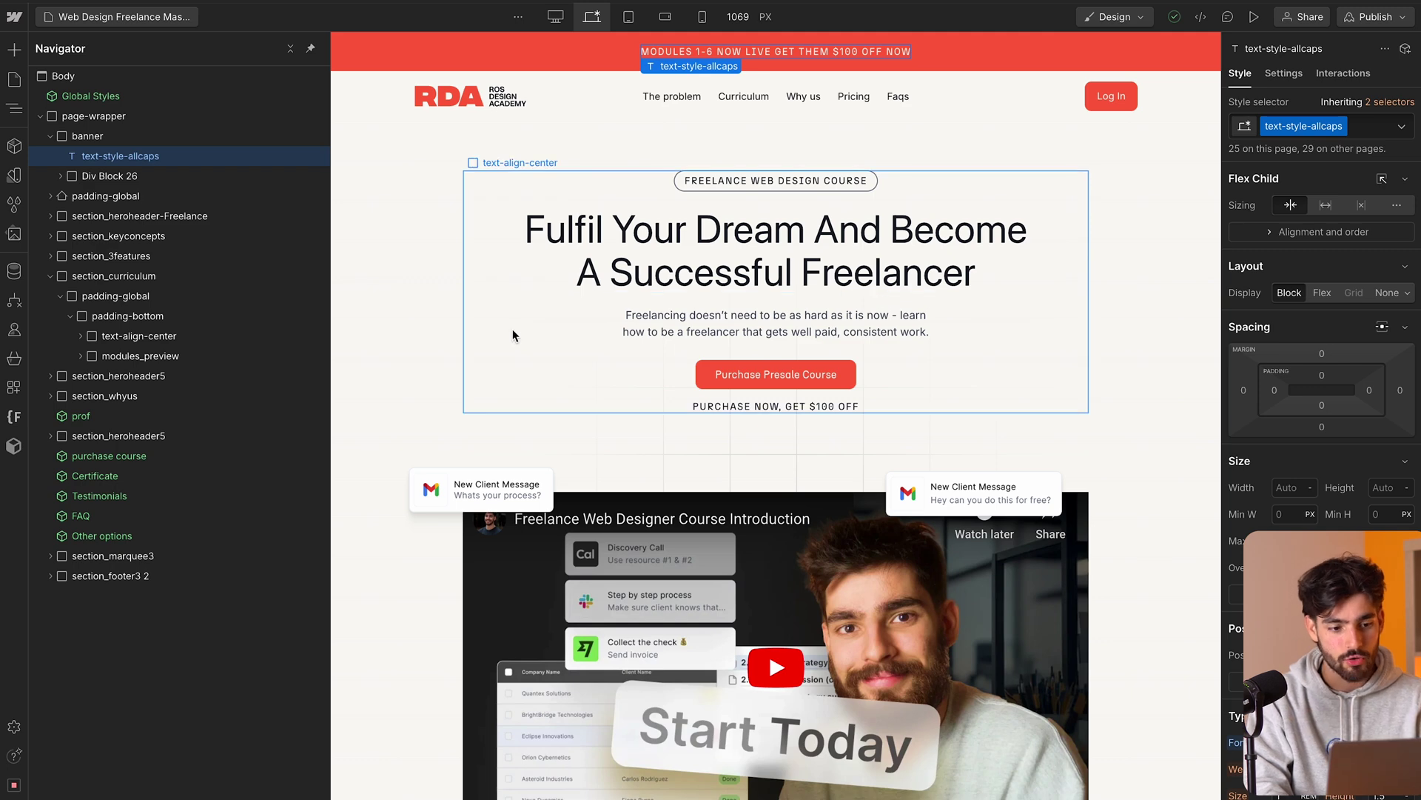
left_click(513, 330)
left_click(936, 262)
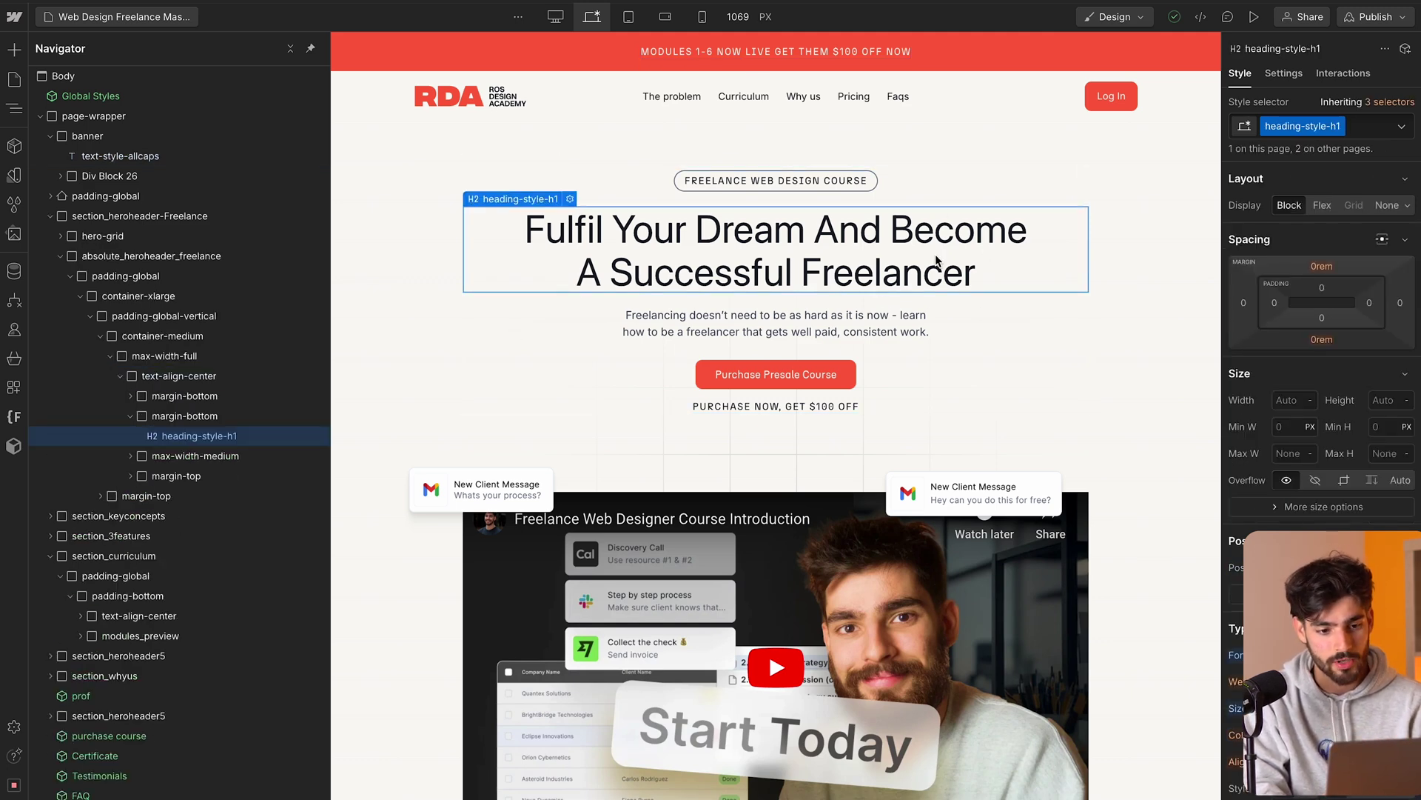
scroll(651, 379, "down", 1)
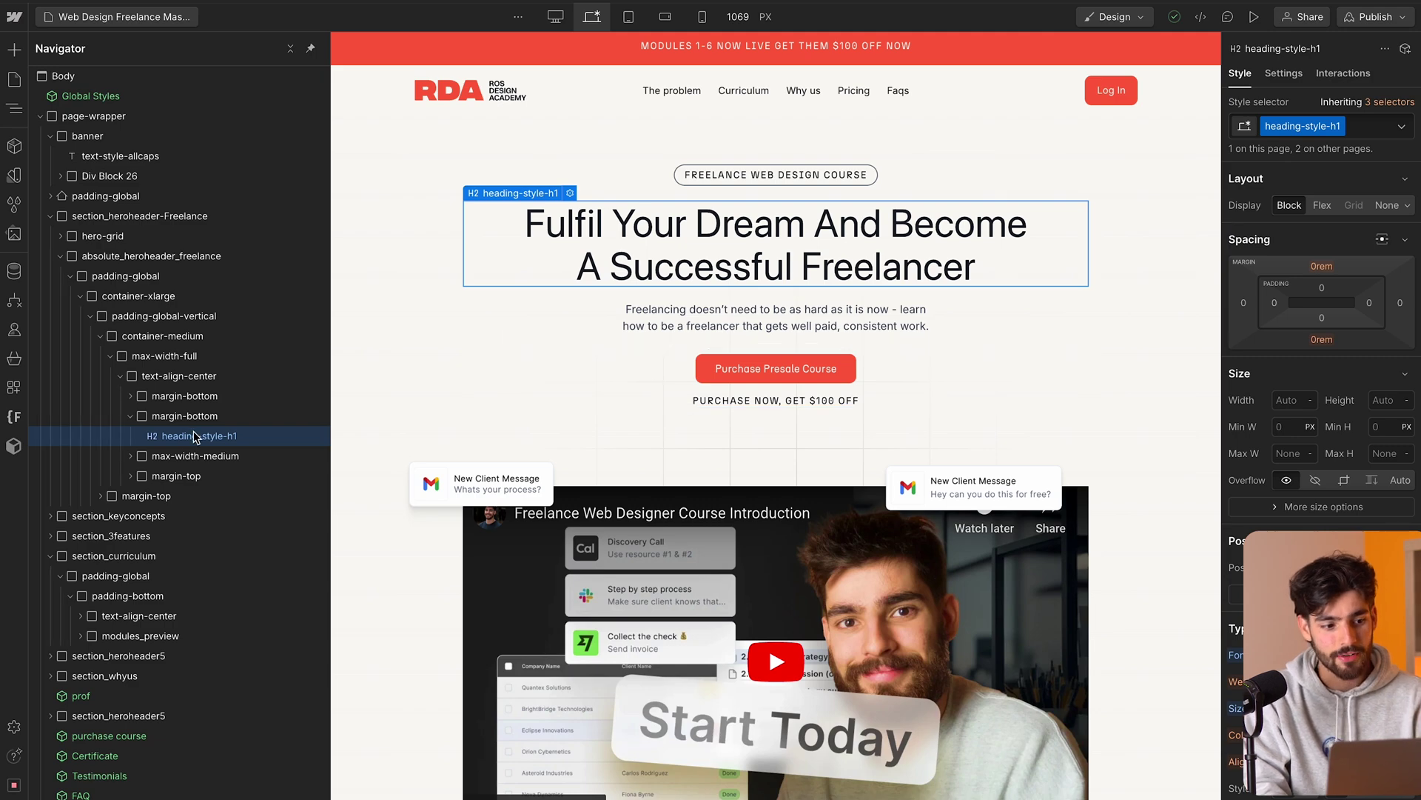
scroll(1408, 375, "down", 10)
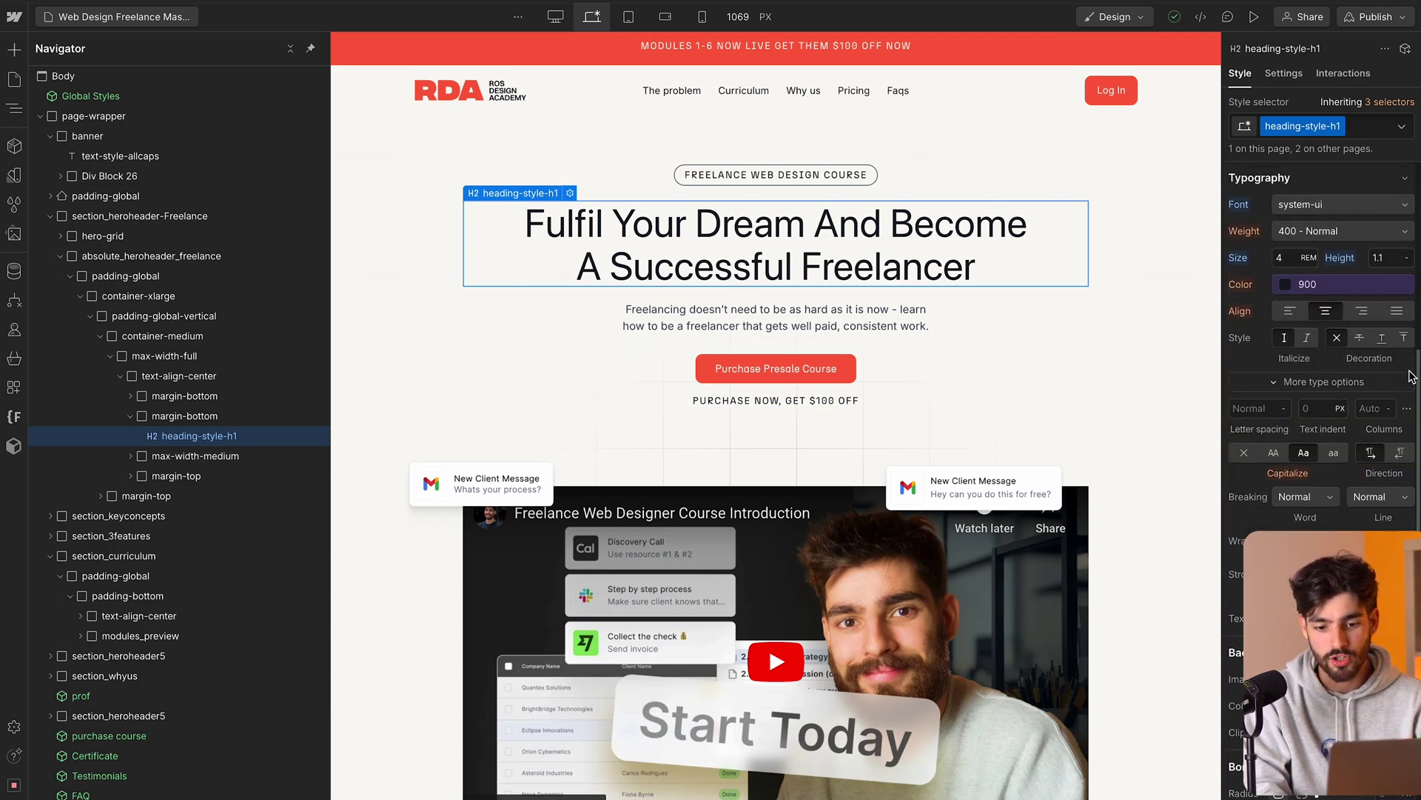
scroll(802, 280, "down", 15)
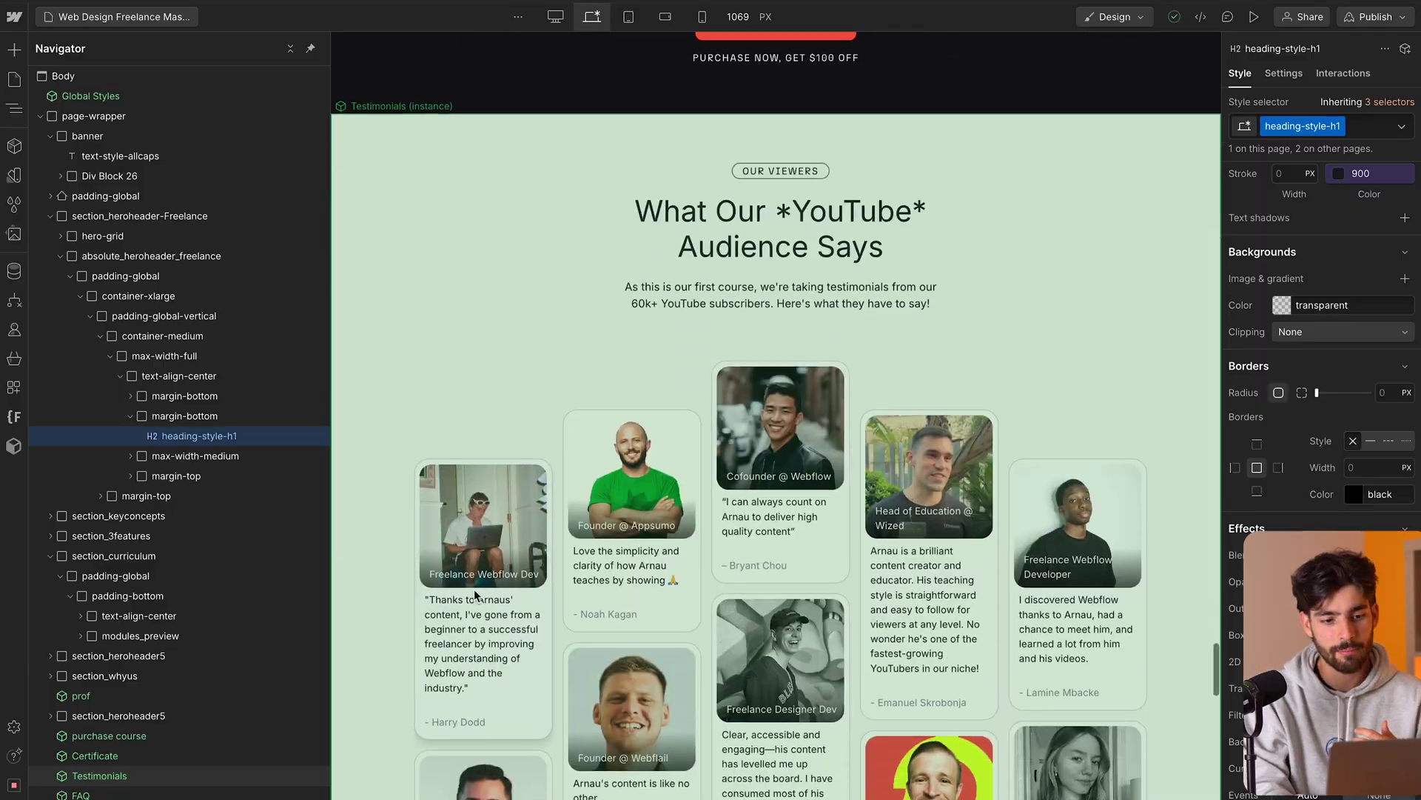
scroll(474, 595, "up", 15)
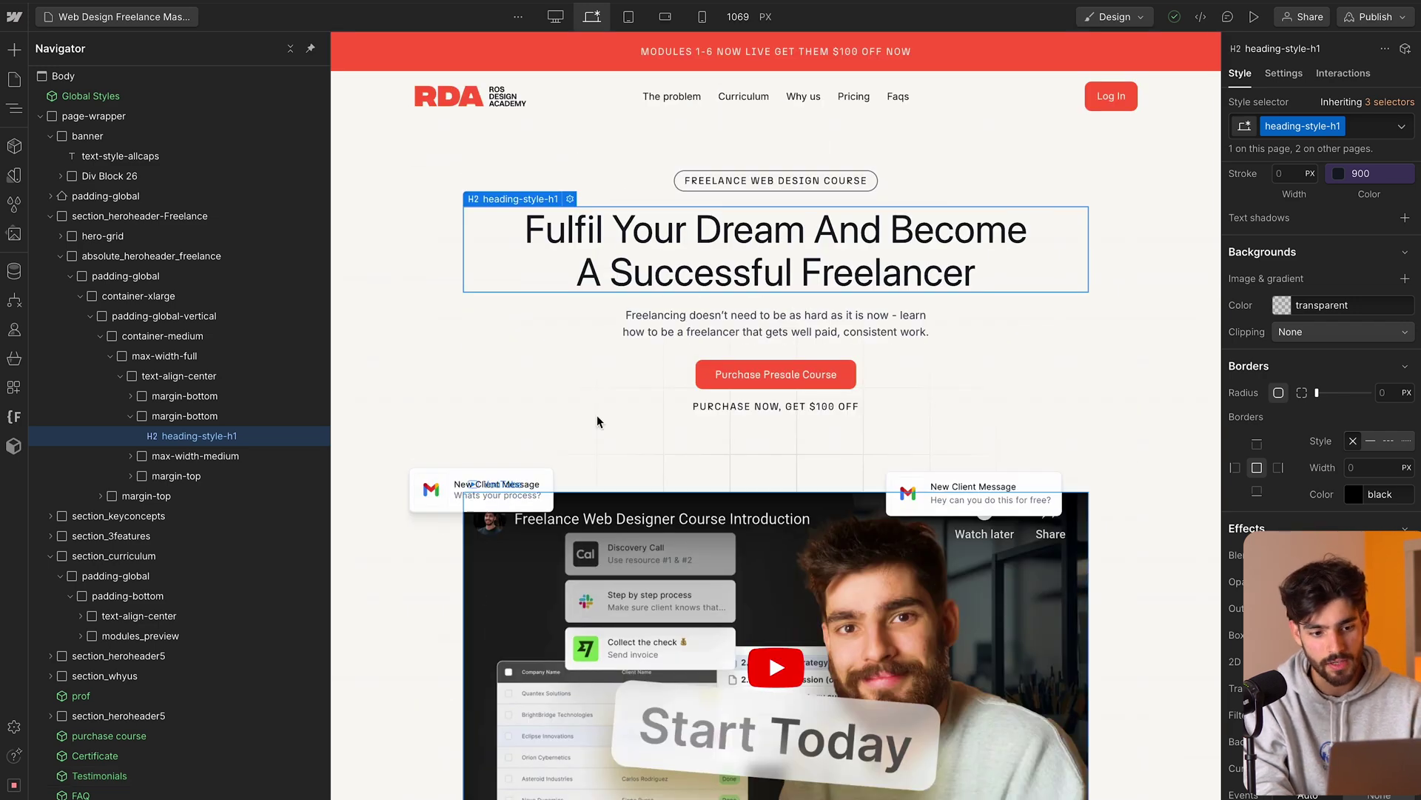
left_click(50, 216)
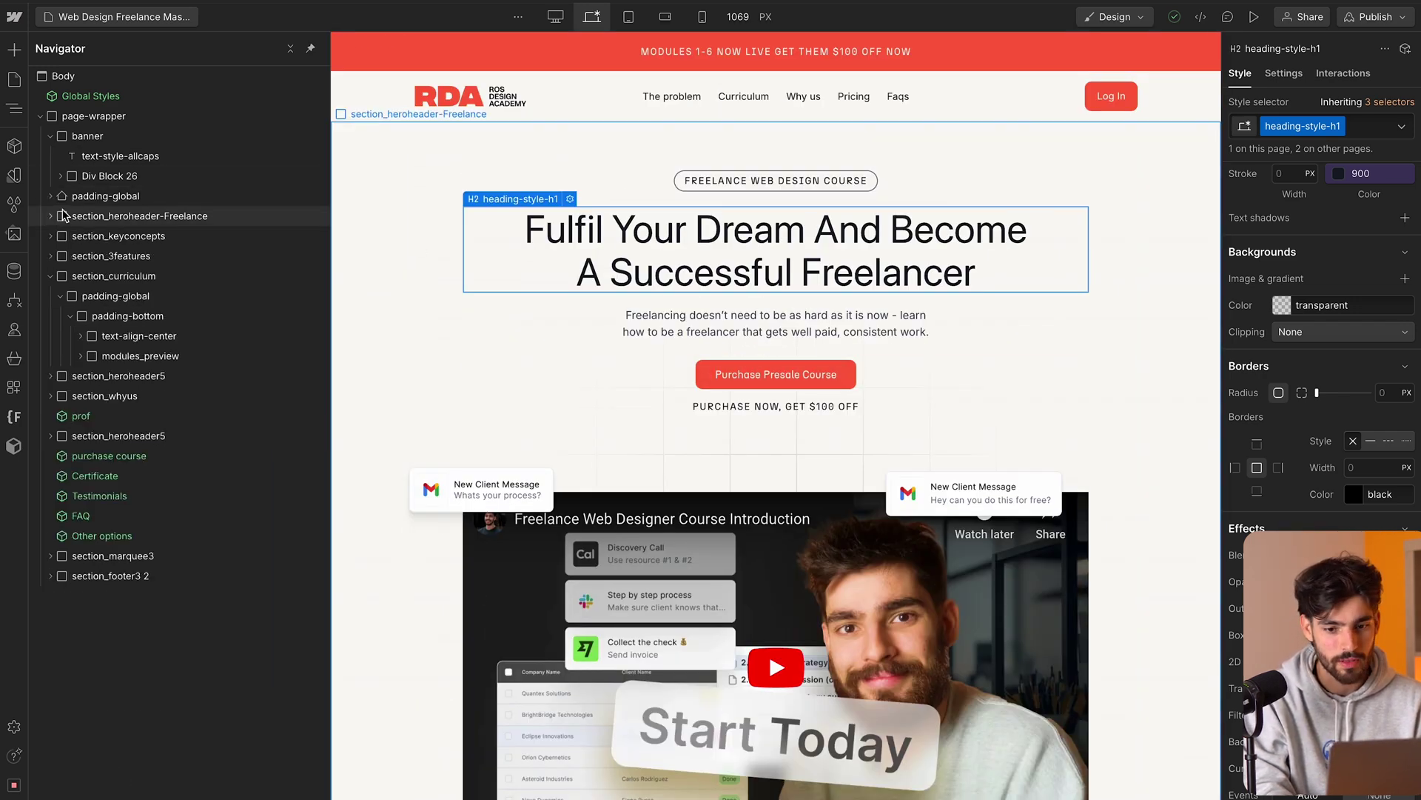
scroll(1273, 378, "up", 8)
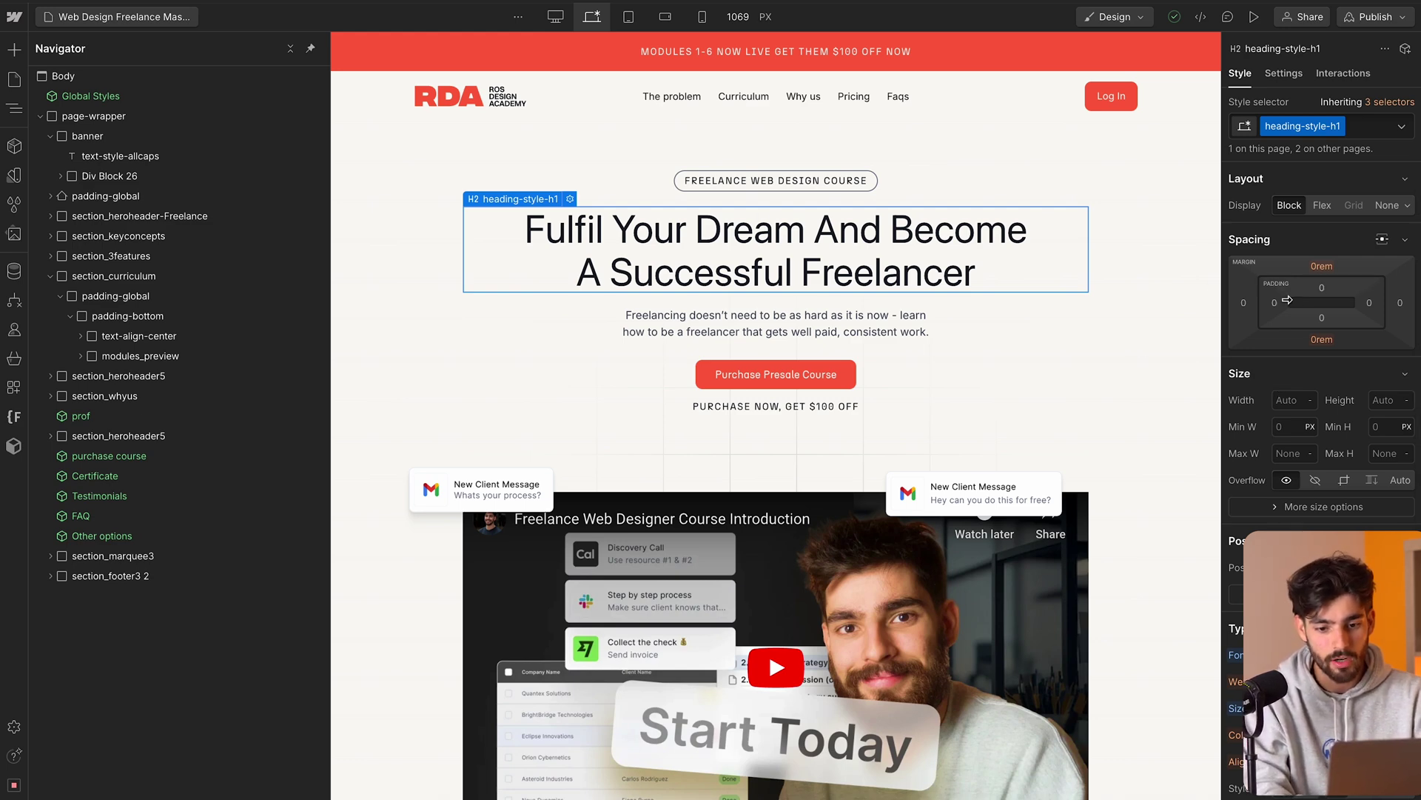
left_click_drag(1073, 310, 1120, 311)
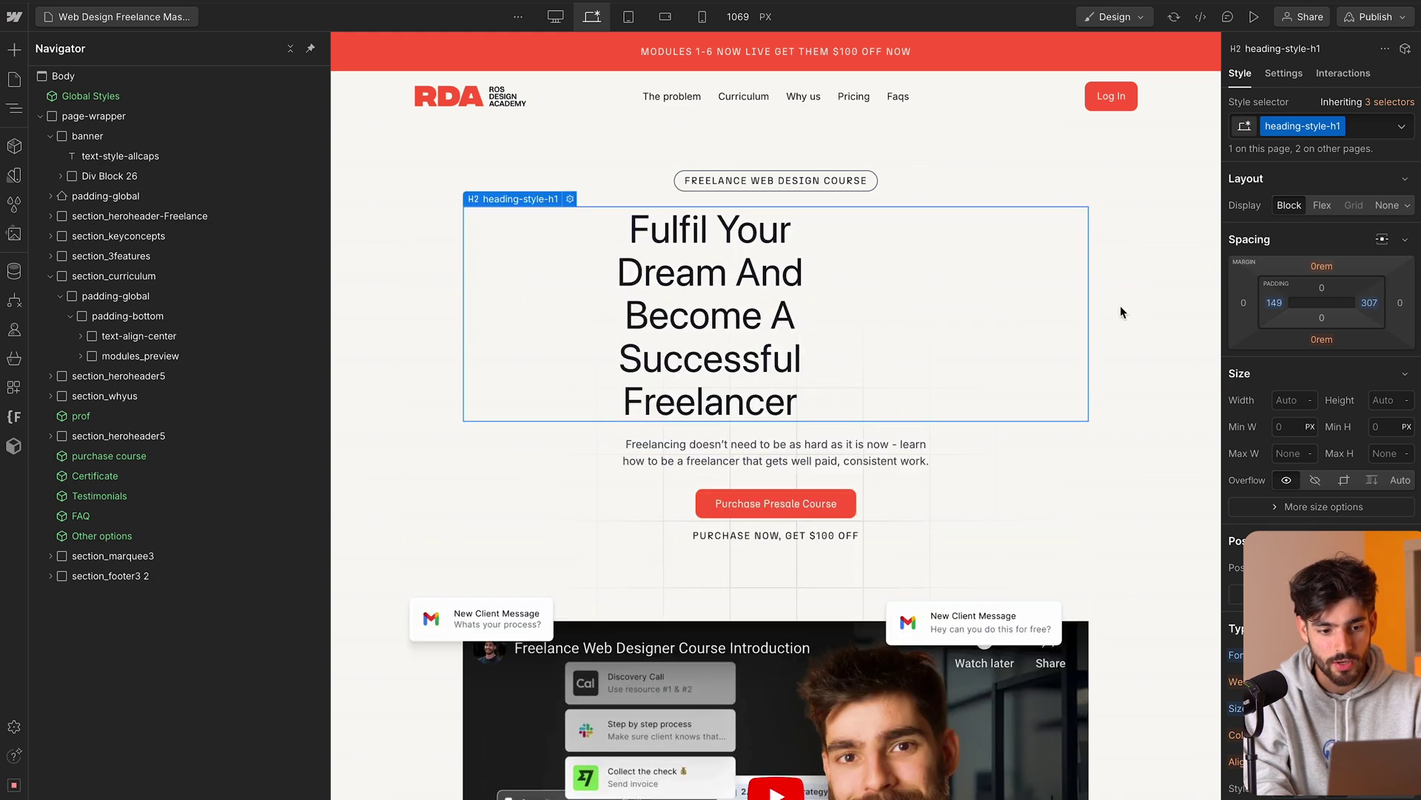
left_click(1274, 303, "alt")
left_click(1372, 310, "alt")
left_click(556, 16)
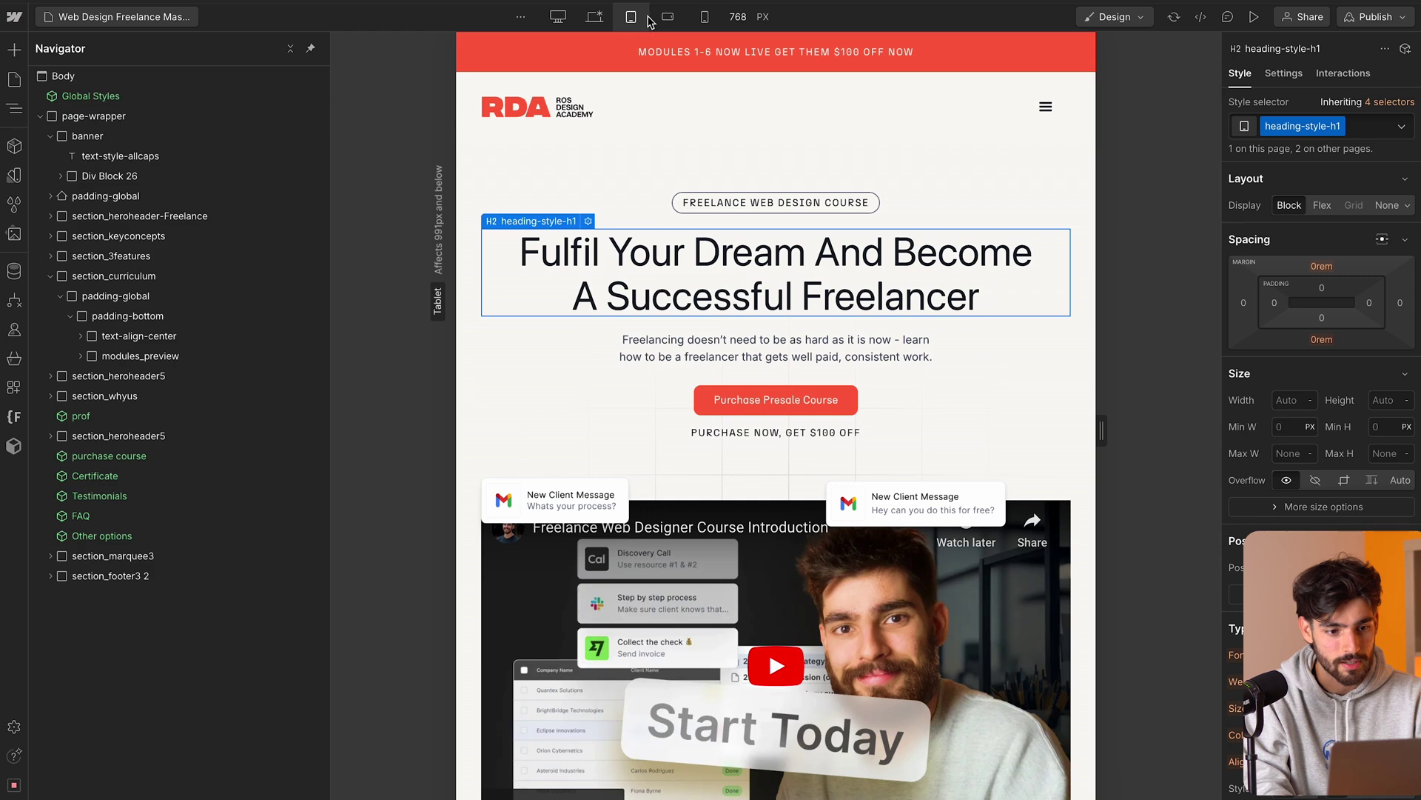
left_click(686, 19)
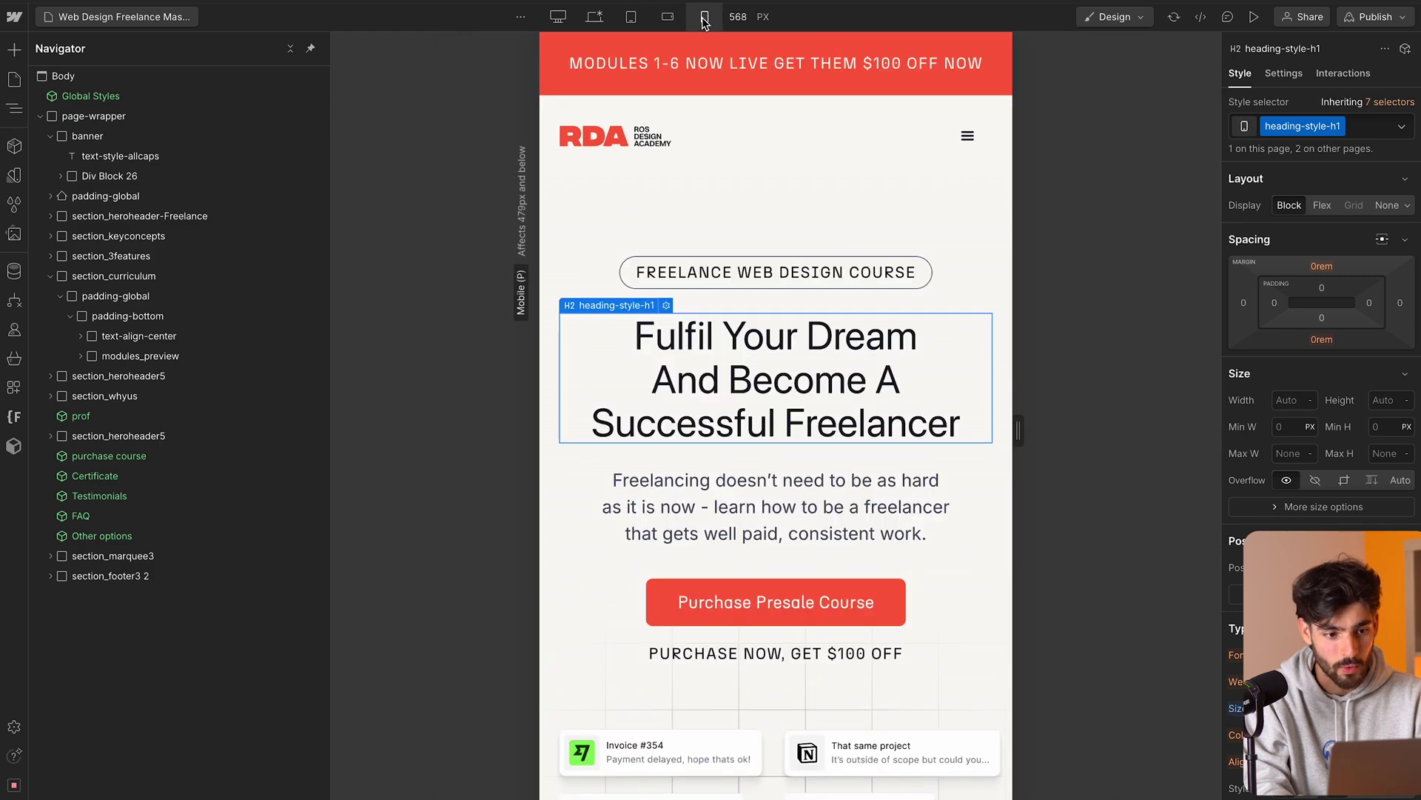
left_click(592, 16)
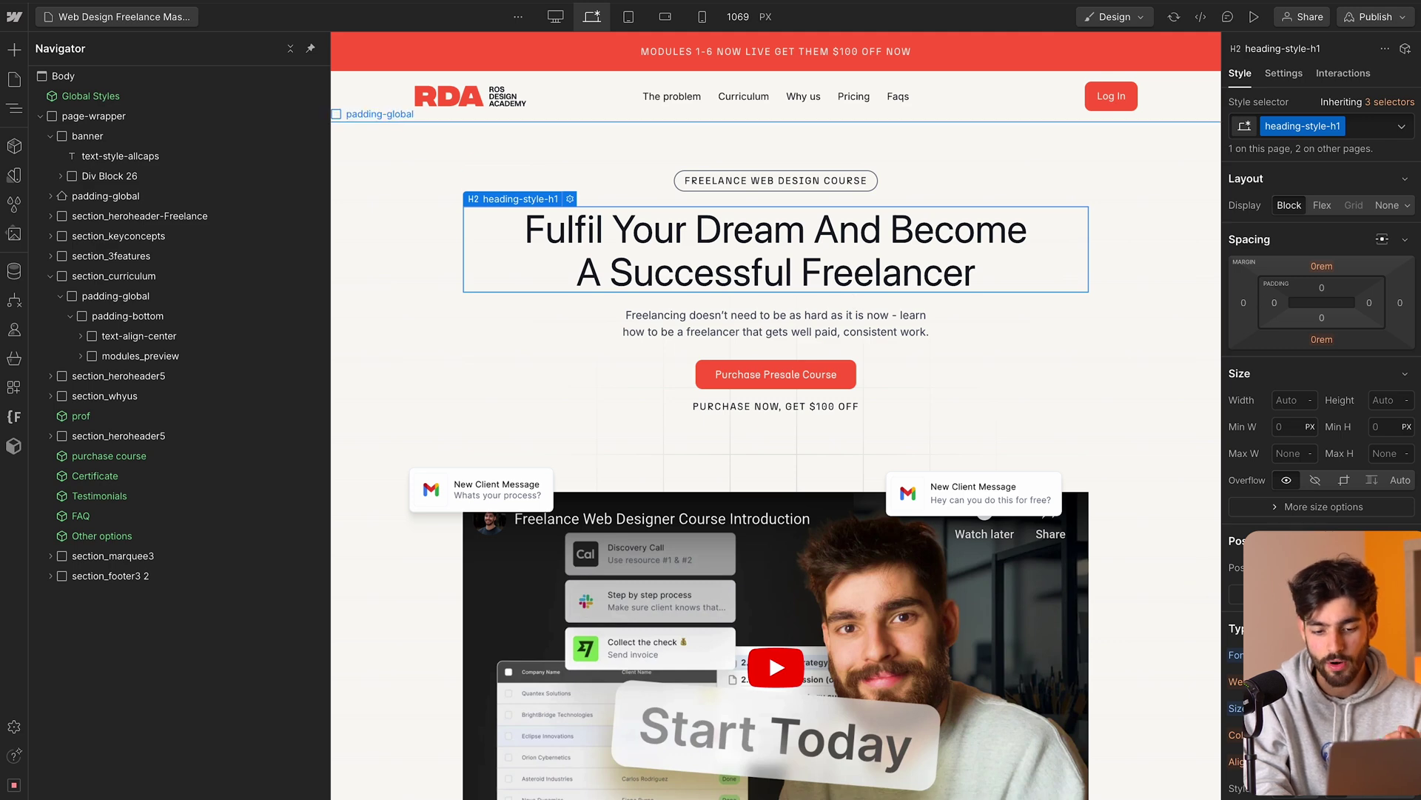
left_click(14, 146)
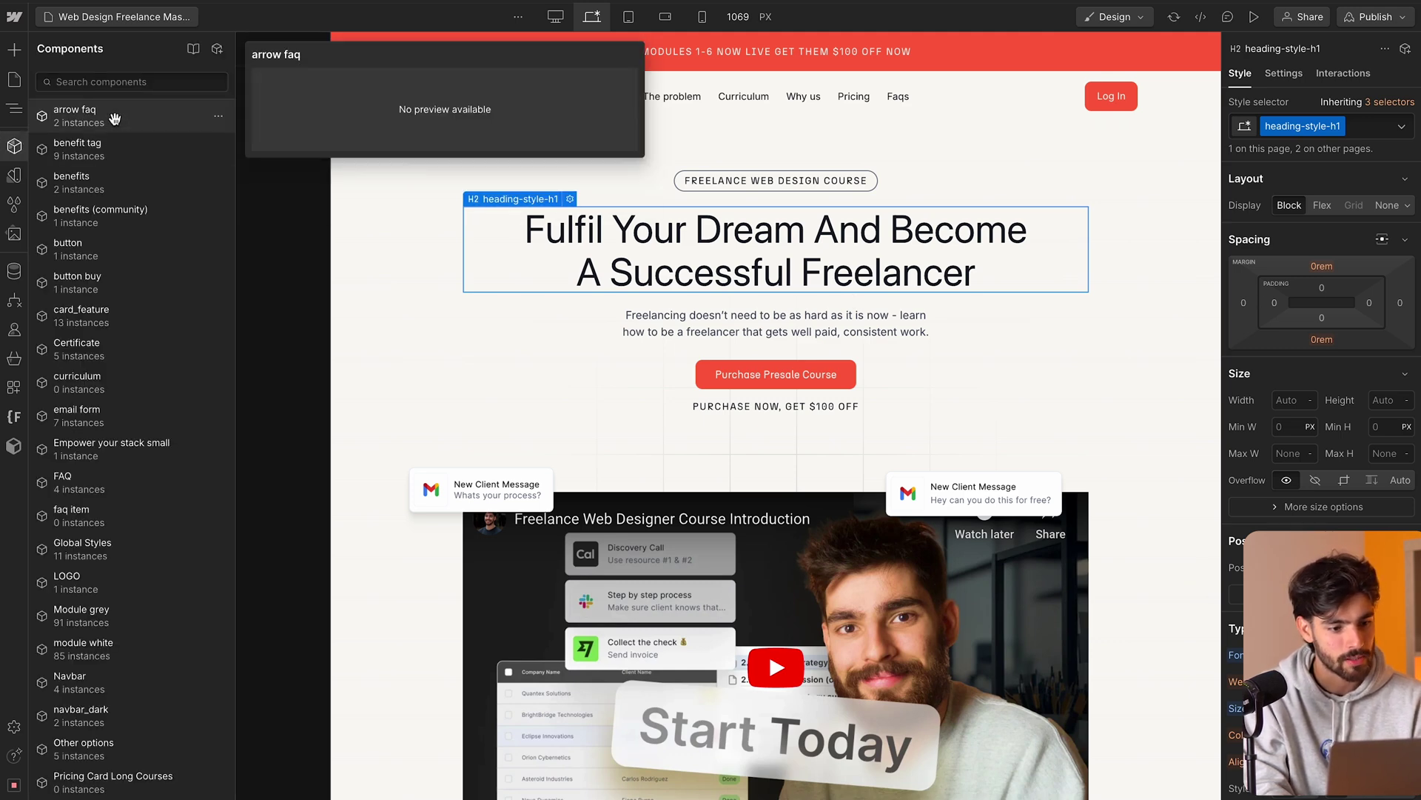
mouse_move(112, 185)
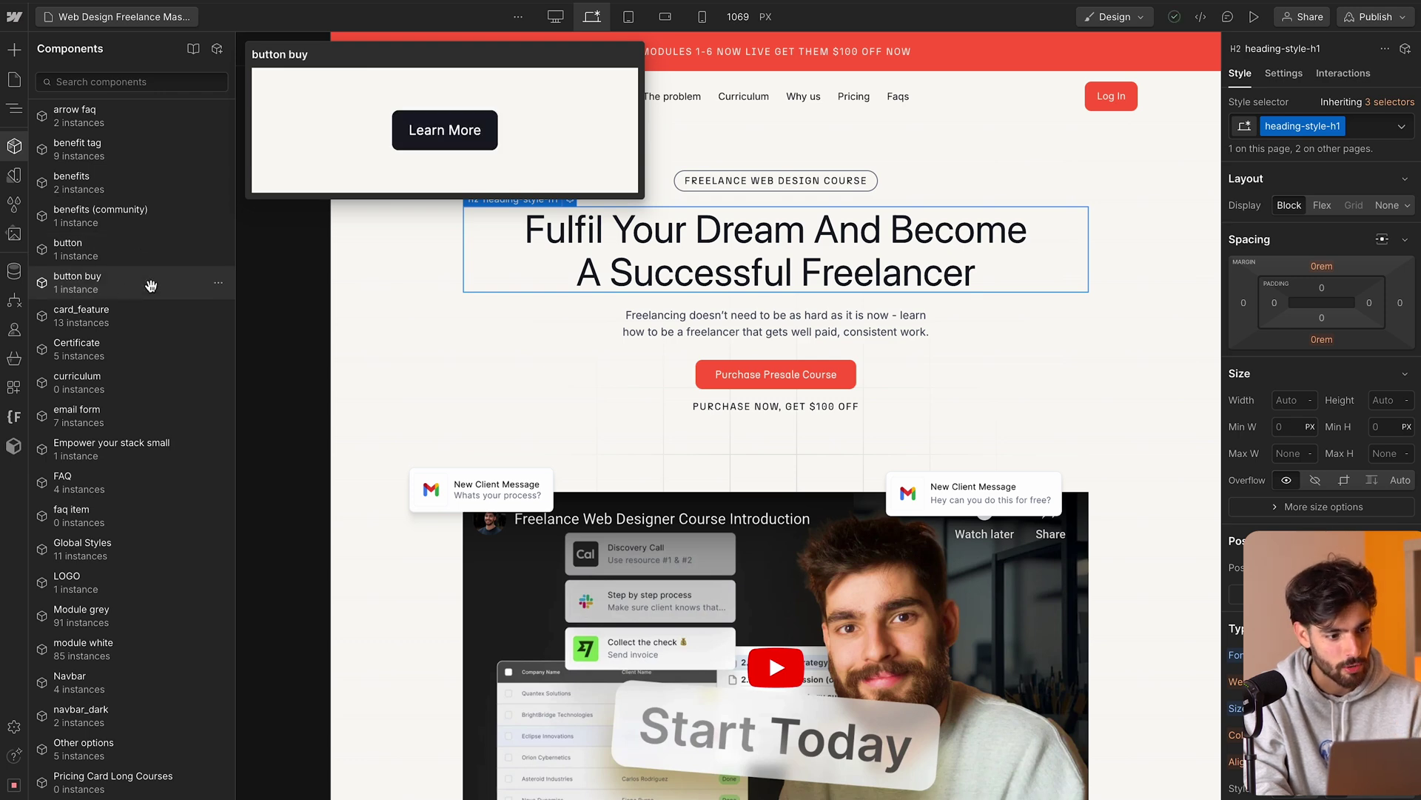
left_click_drag(221, 290, 817, 320)
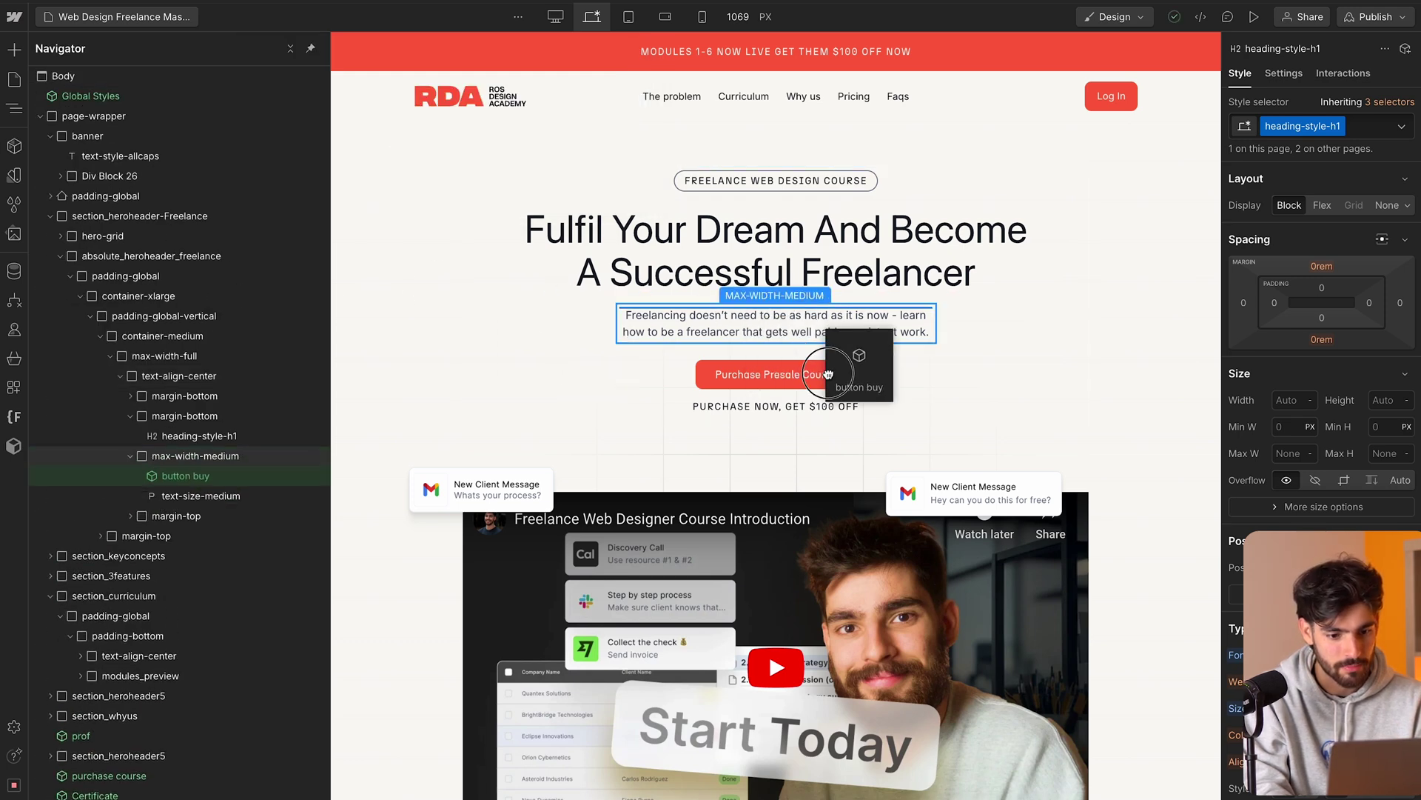
left_click_drag(829, 374, 811, 403)
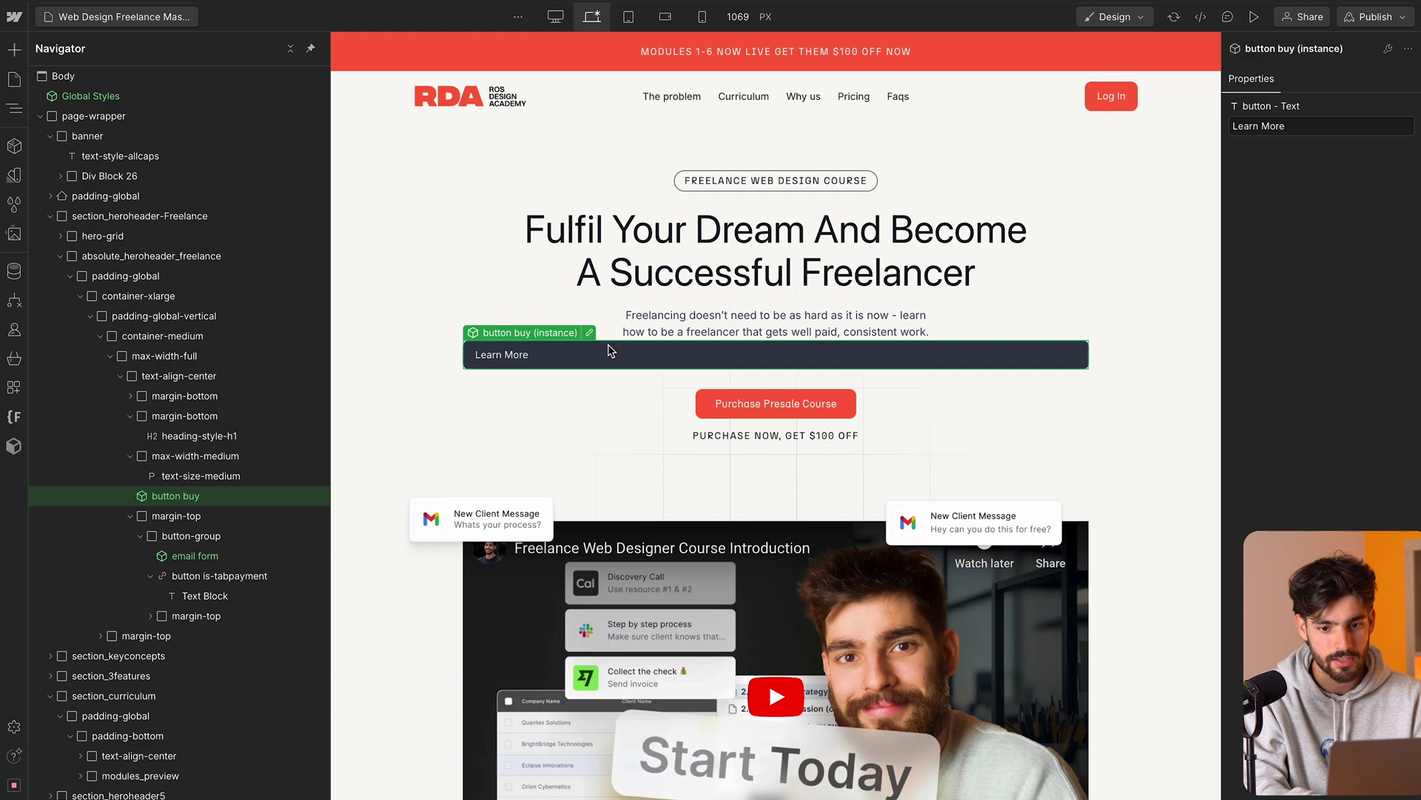
key("Delete")
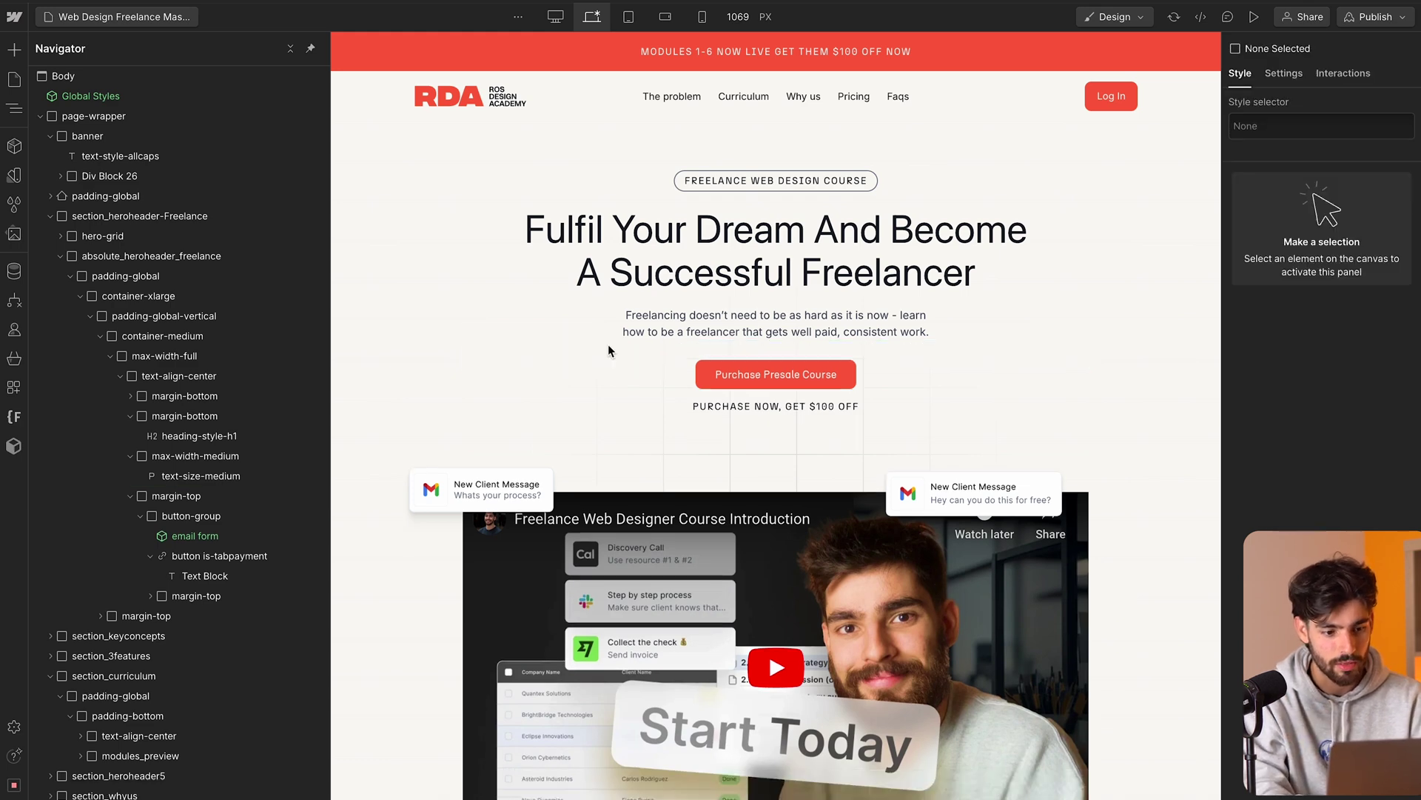
left_click(522, 329)
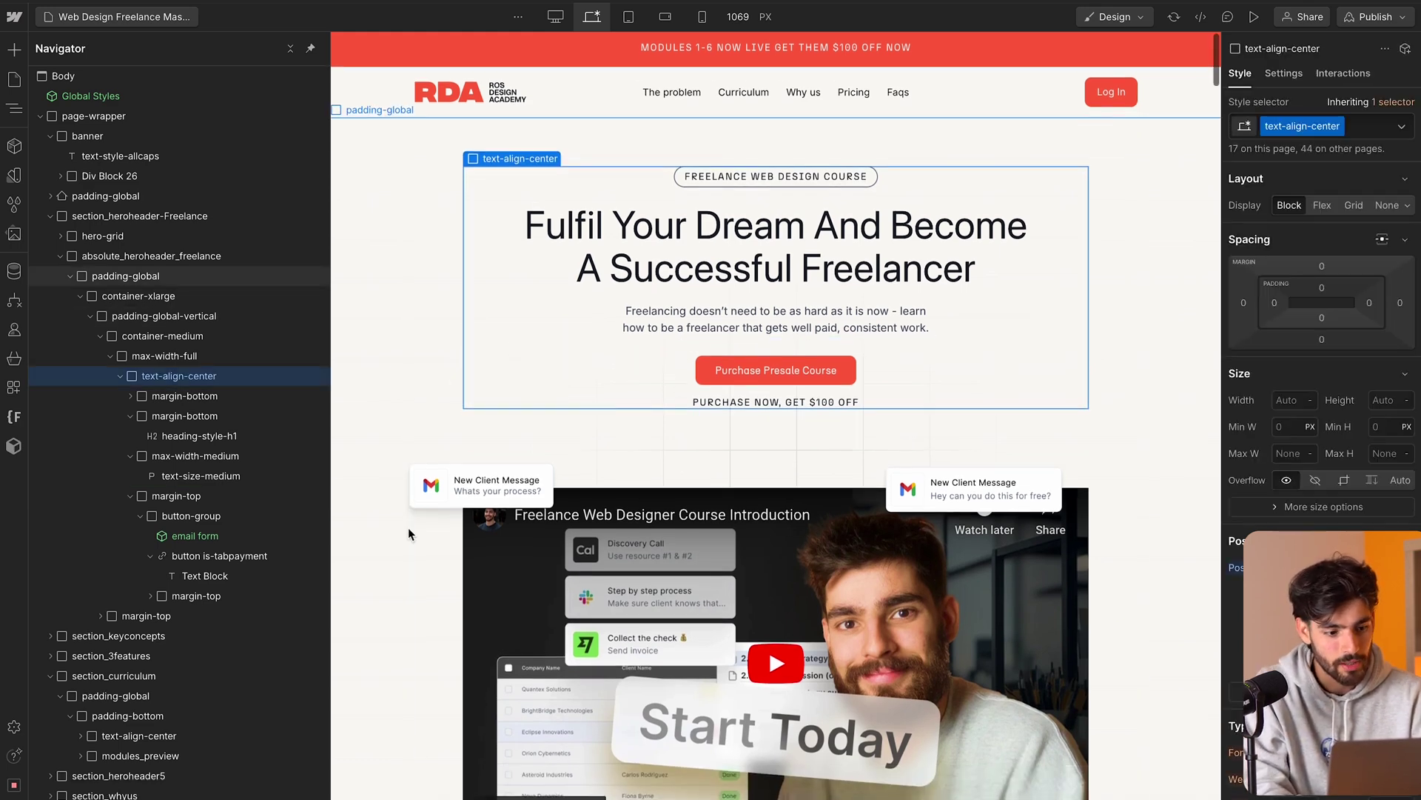
scroll(407, 527, "down", 10)
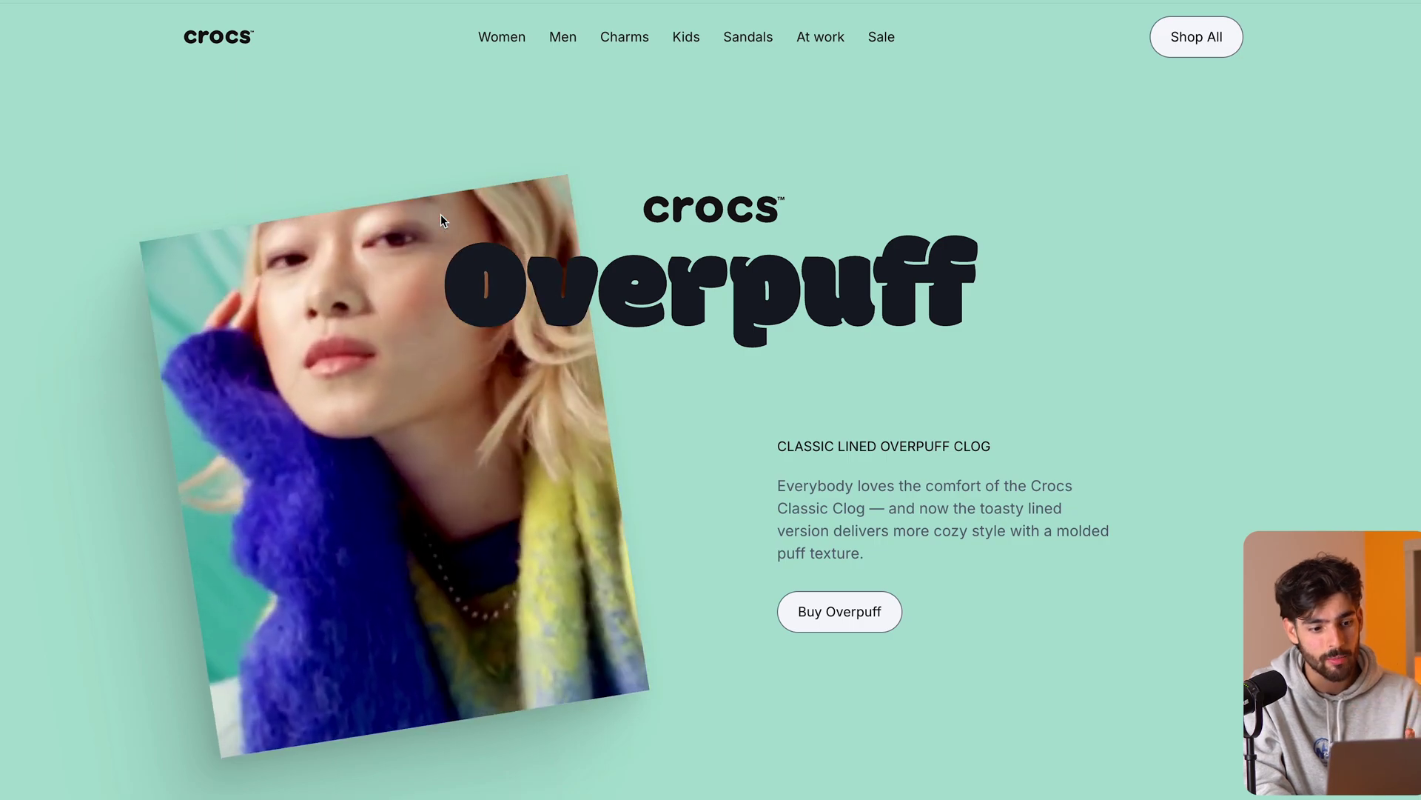
Step: Scroll through the Crocs Overpuff hero and the New arrivals grid of Classic Clog cards
scroll(442, 215, "down", 10)
scroll(441, 215, "down", 5)
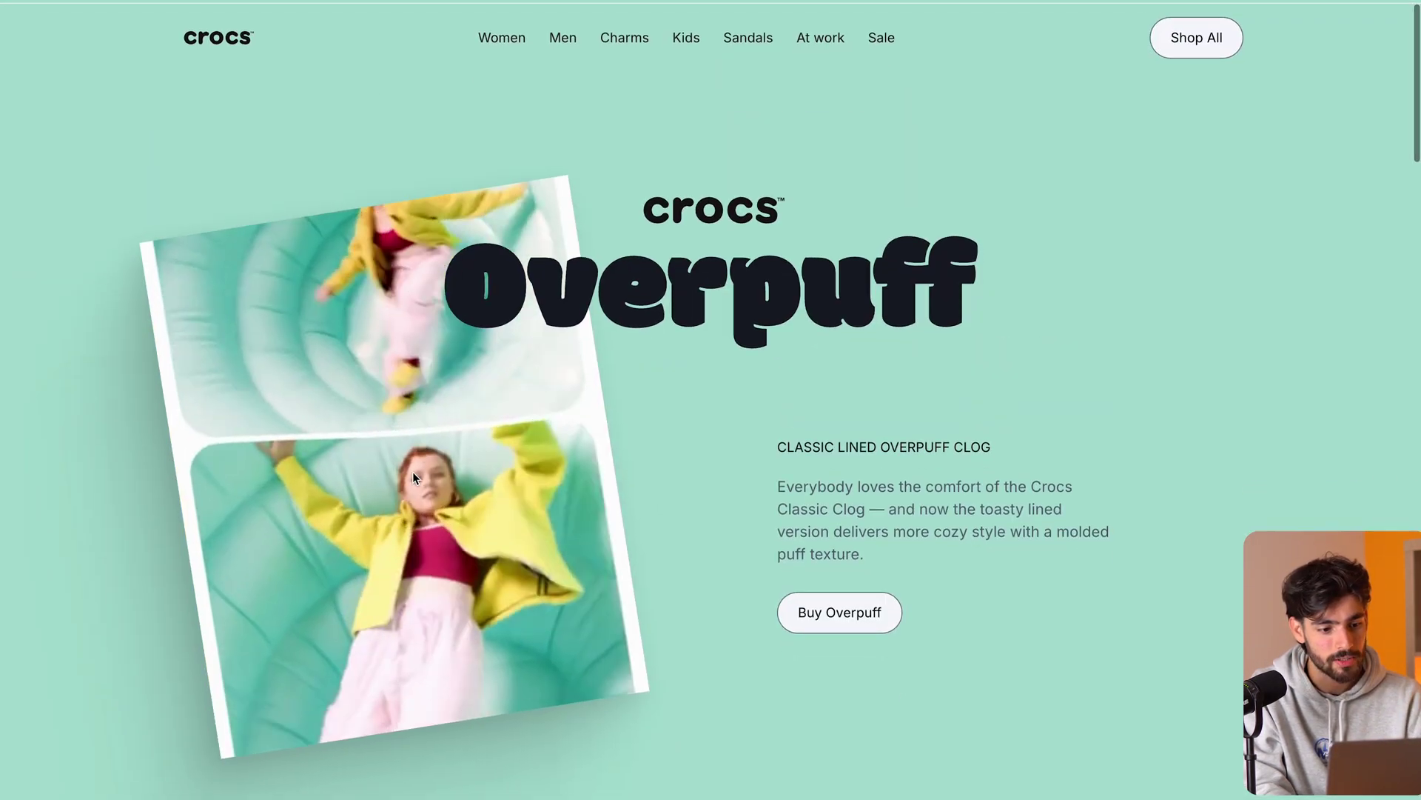
scroll(250, 341, "down", 5)
scroll(250, 336, "down", 7)
scroll(113, 380, "up", 1)
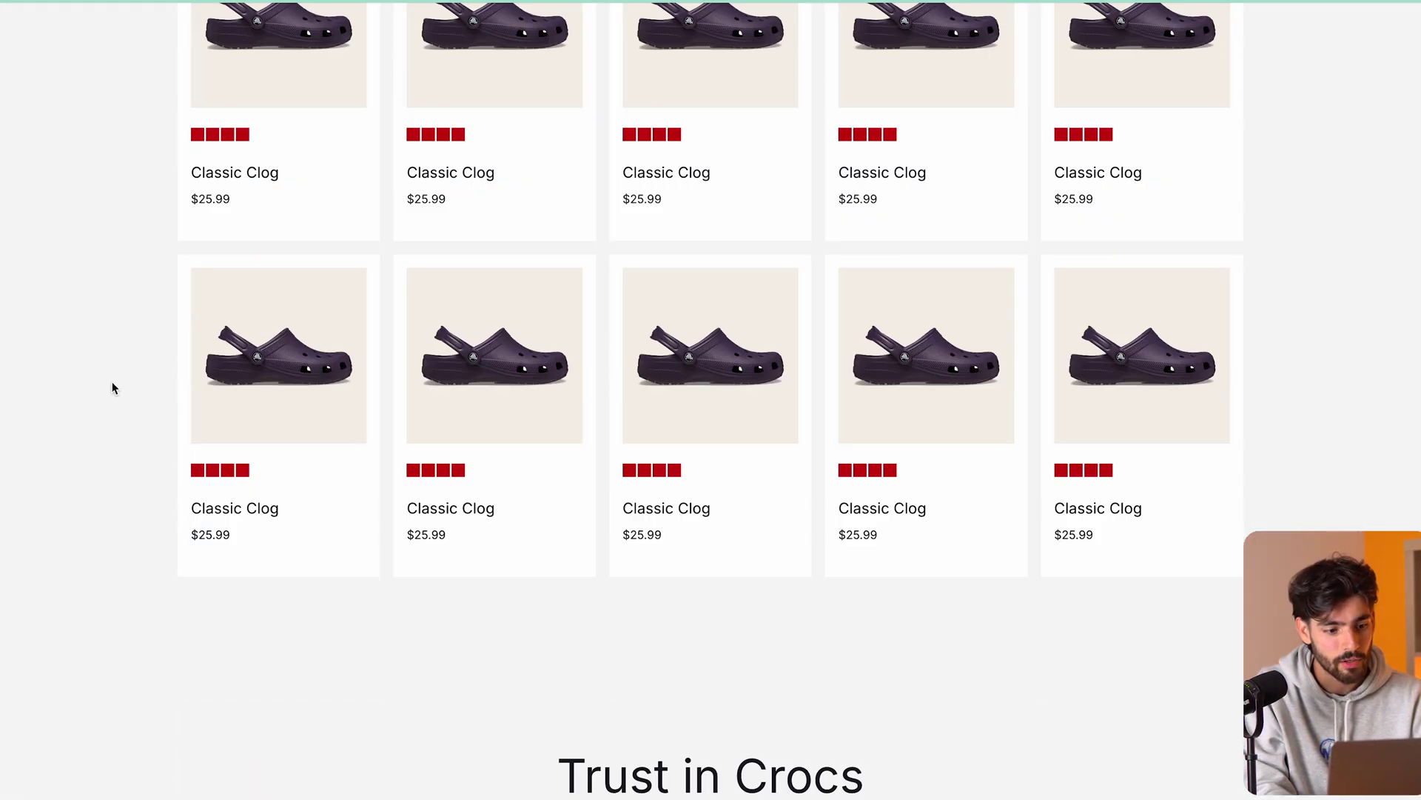
scroll(94, 379, "down", 5)
scroll(95, 379, "up", 12)
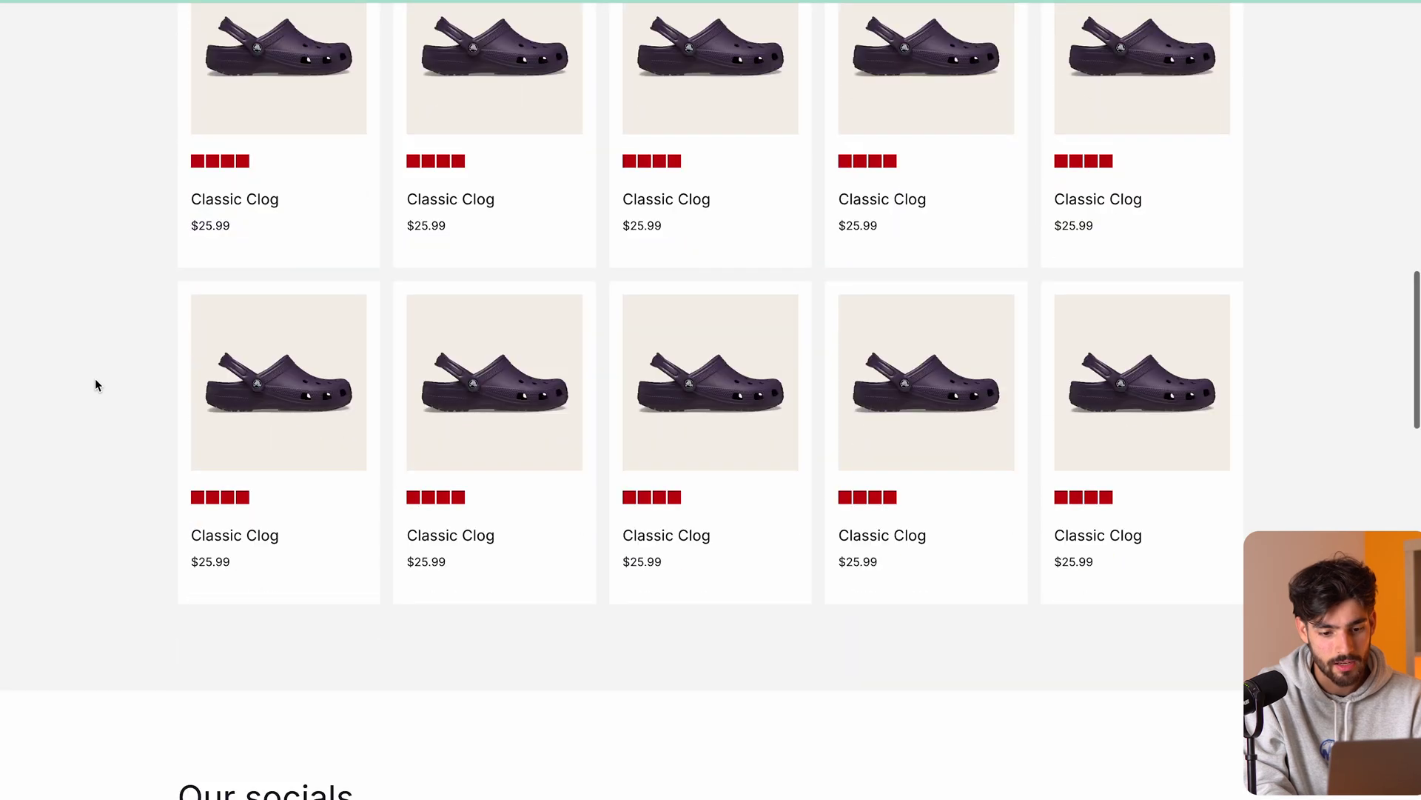
scroll(95, 379, "up", 3)
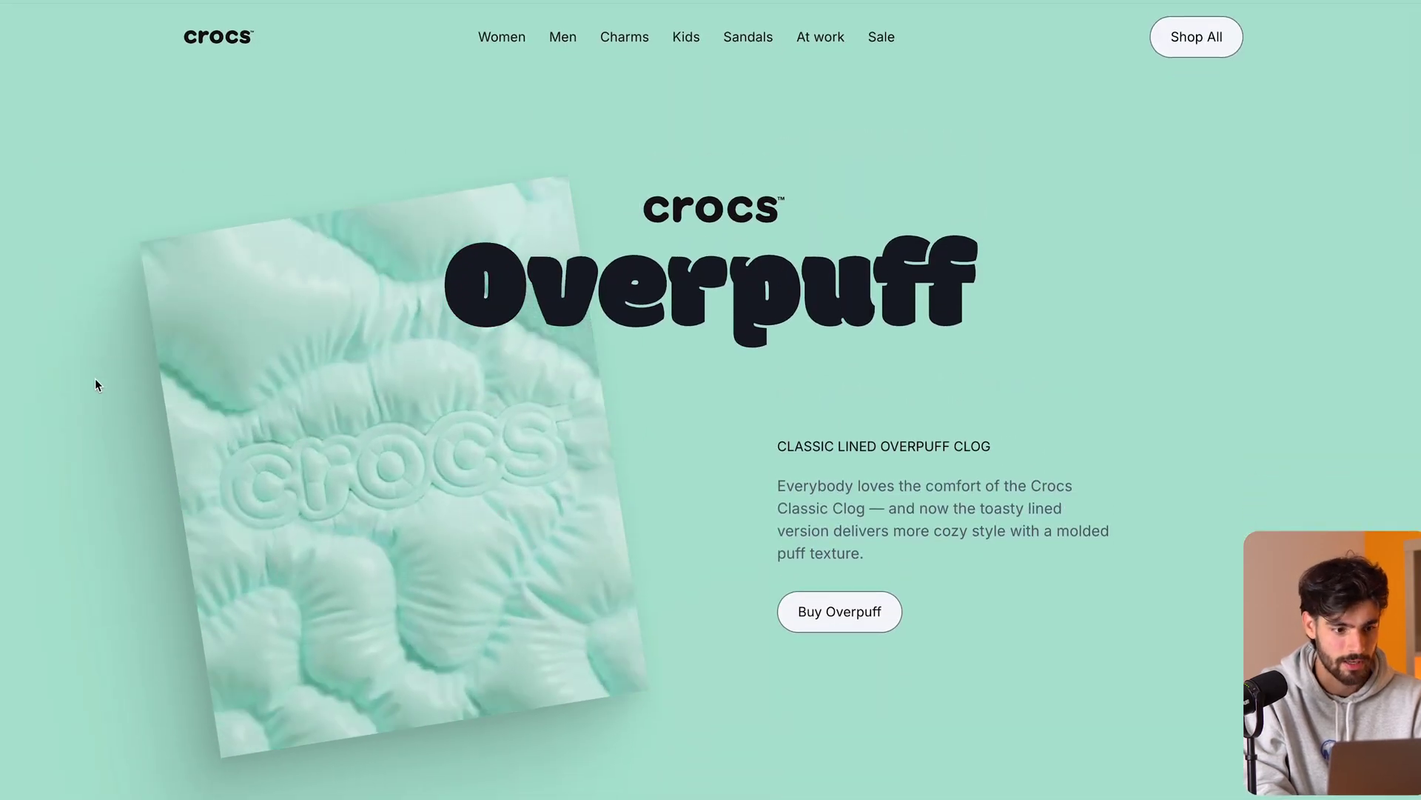
scroll(508, 189, "down", 15)
scroll(508, 189, "up", 6)
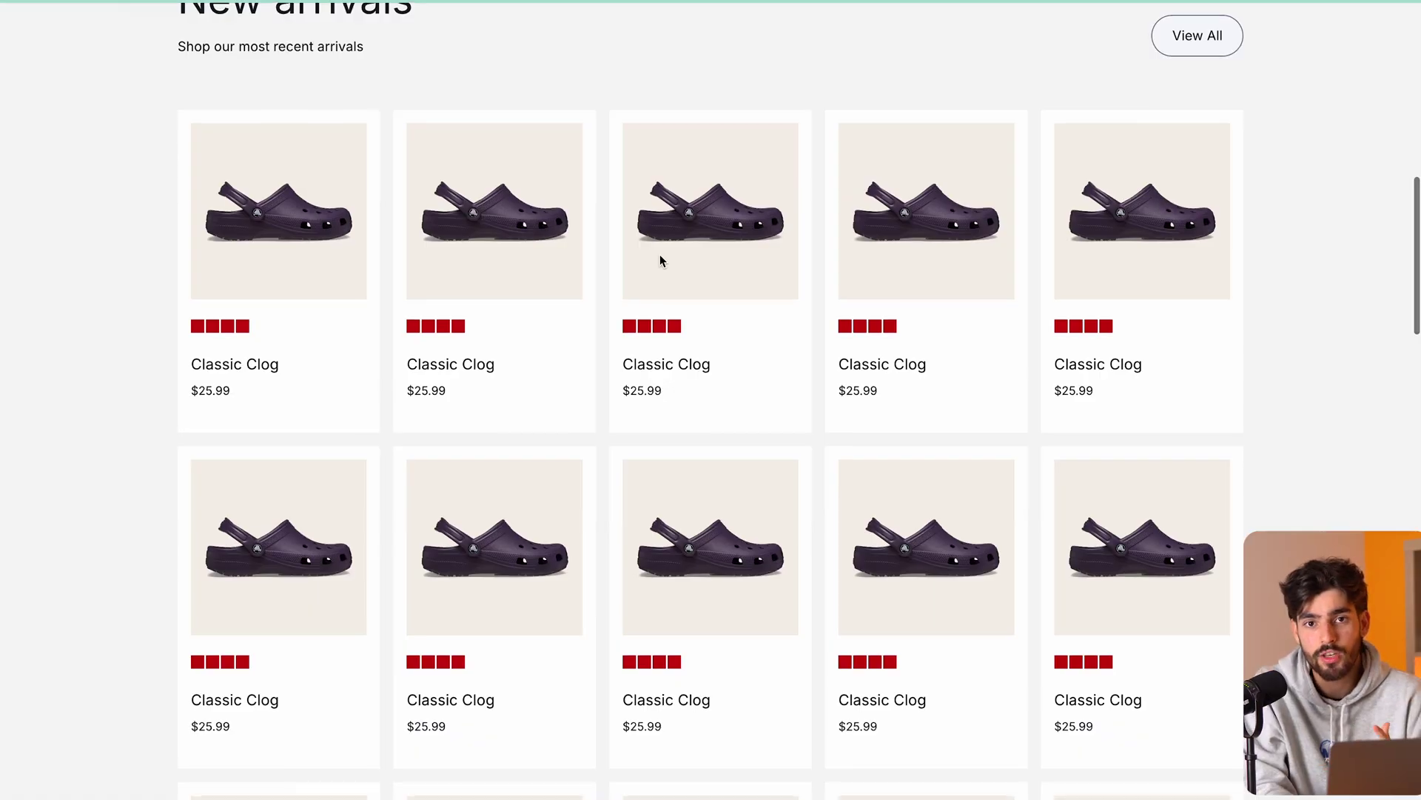
scroll(662, 260, "down", 5)
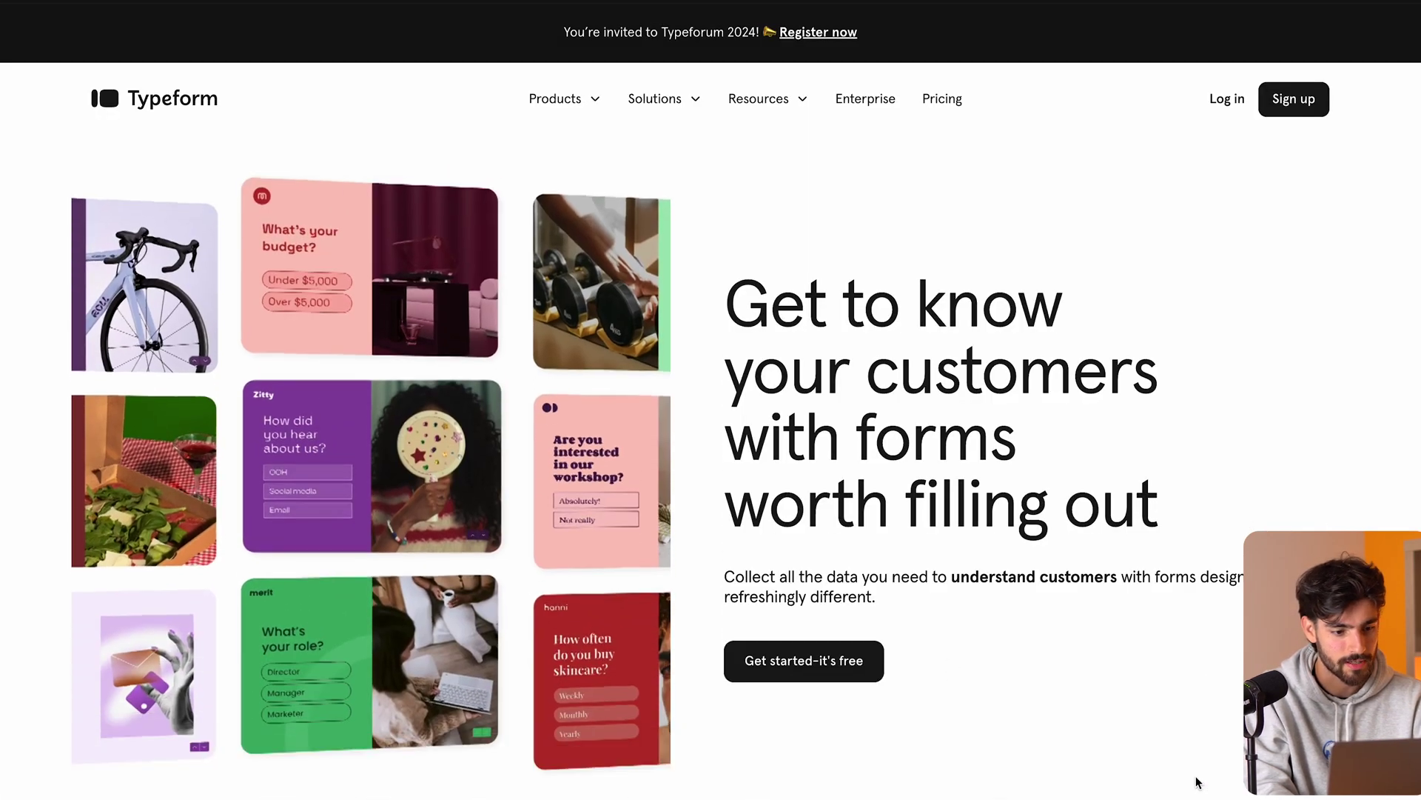
Step: Open the Typeform Rebuild project, show the side panels and select the hero text frame
left_click(1200, 778)
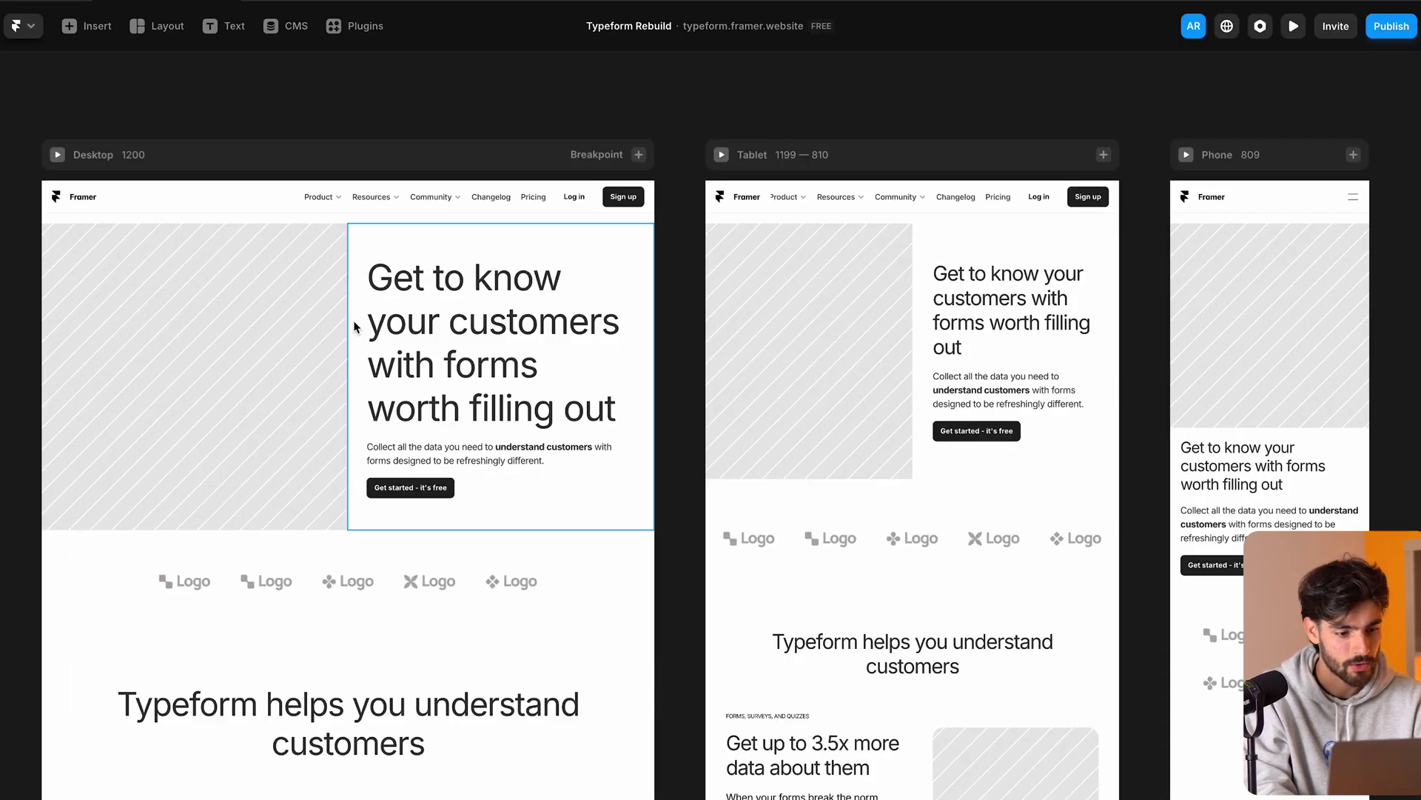
scroll(194, 325, "left", 2)
scroll(189, 327, "up", 3)
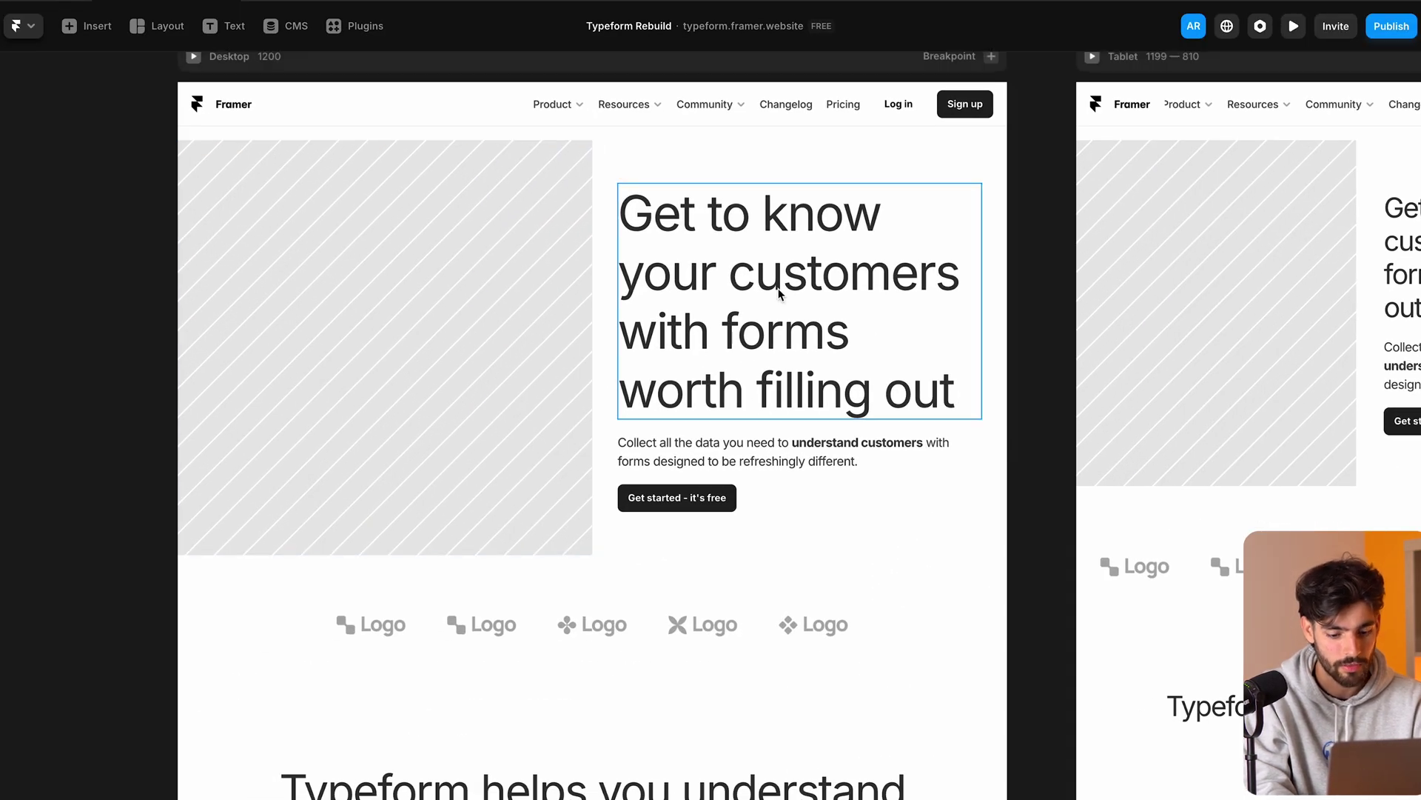
key("ctrl+backslash")
left_click(701, 174)
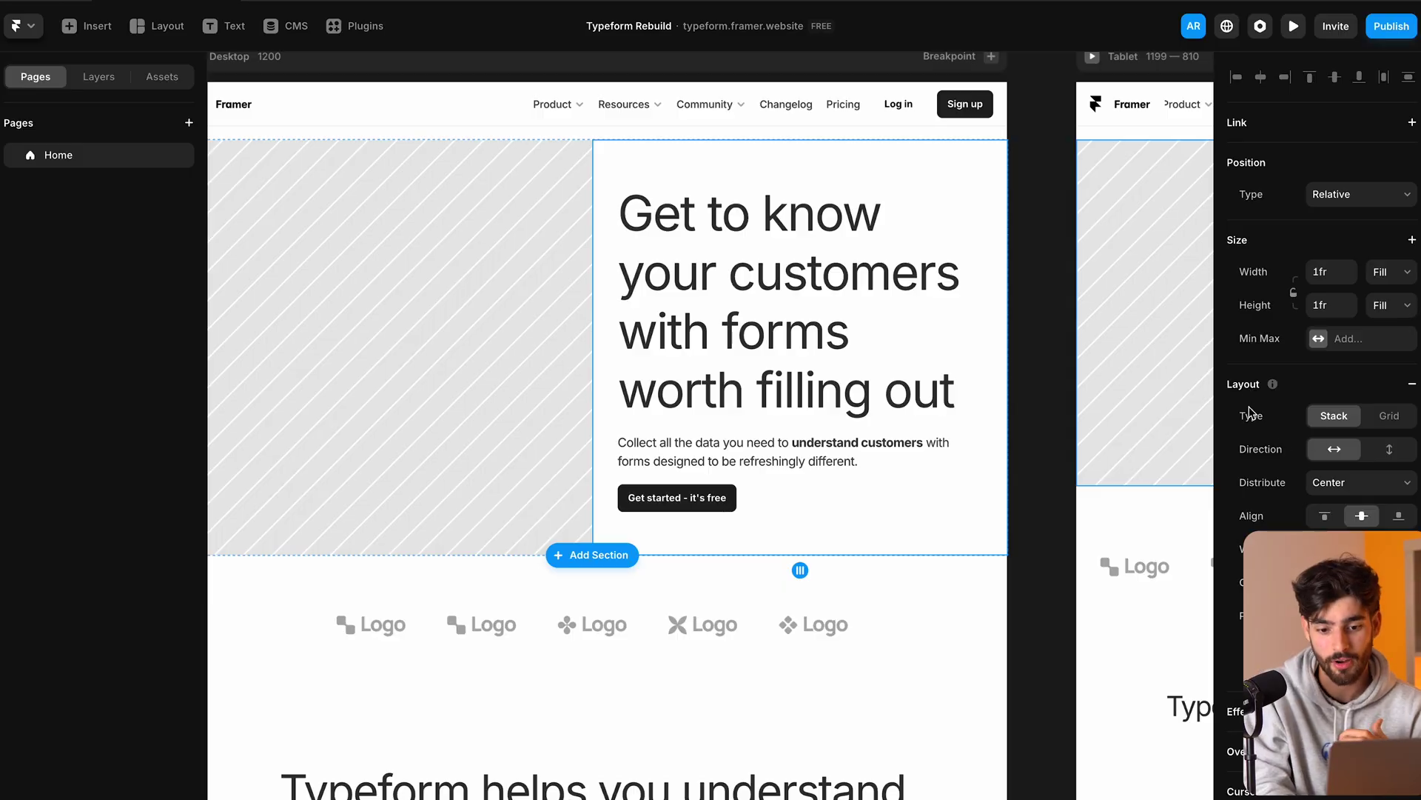
scroll(1250, 411, "down", 3)
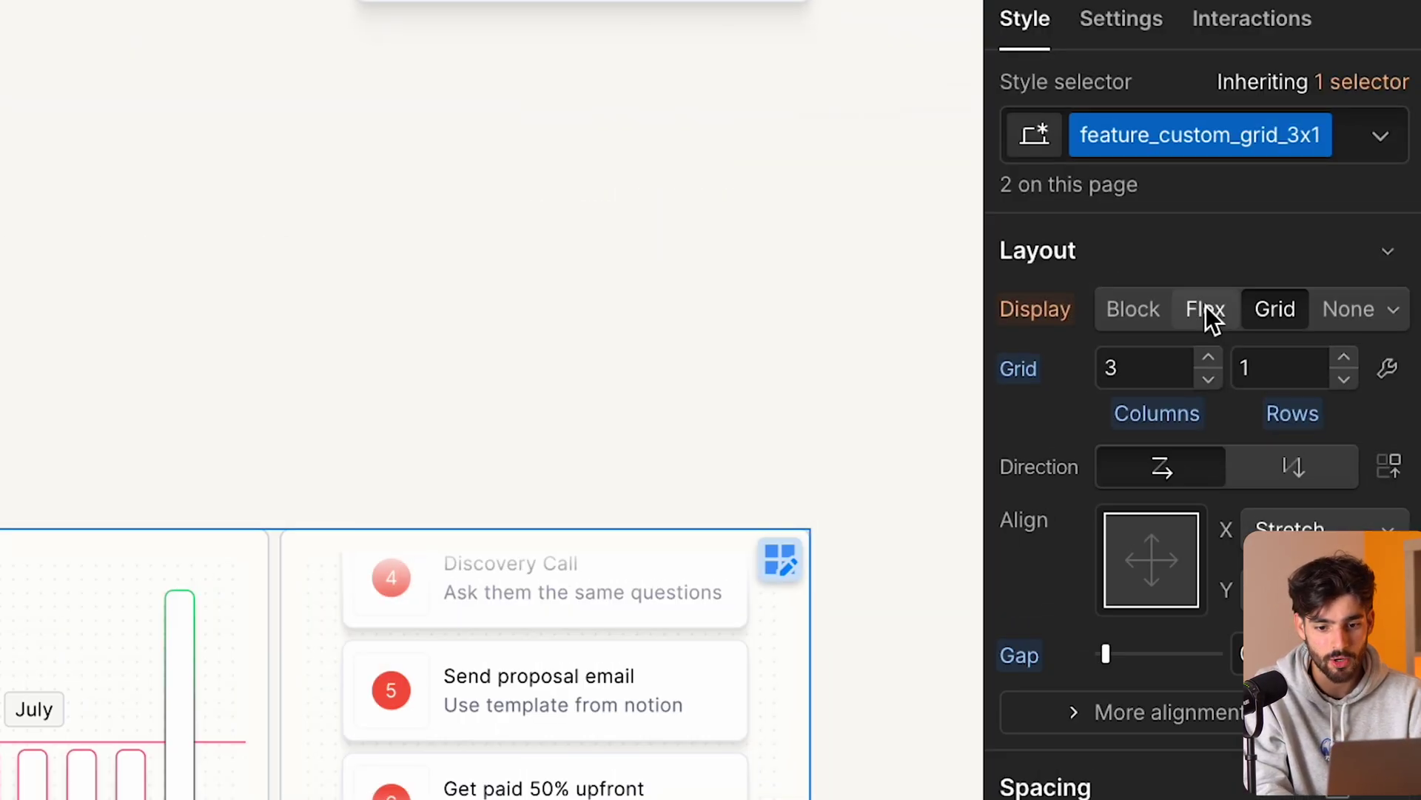
left_click(1323, 205)
key("ctrl+z")
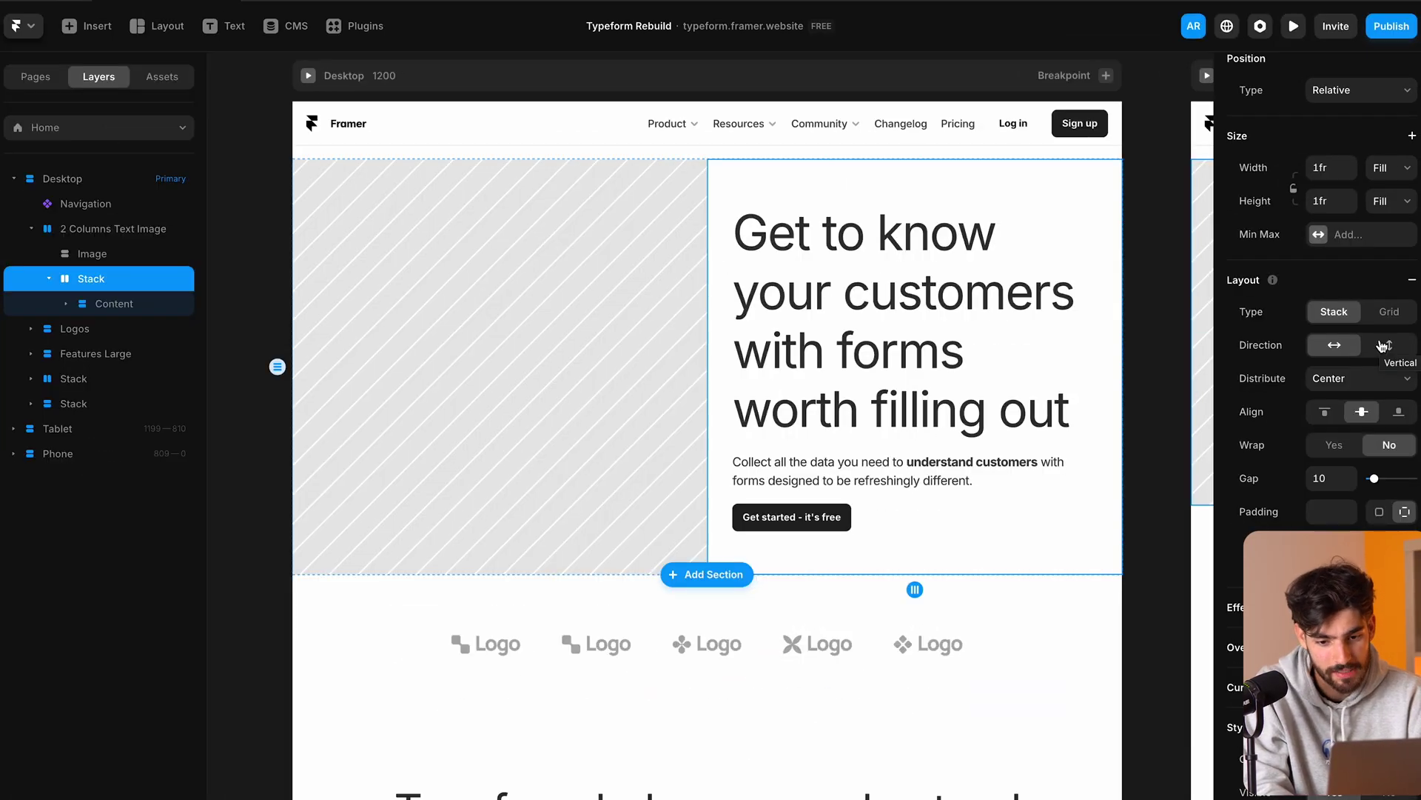
left_click(1382, 345)
left_click(1334, 345)
left_click(1384, 345)
left_click(1342, 348)
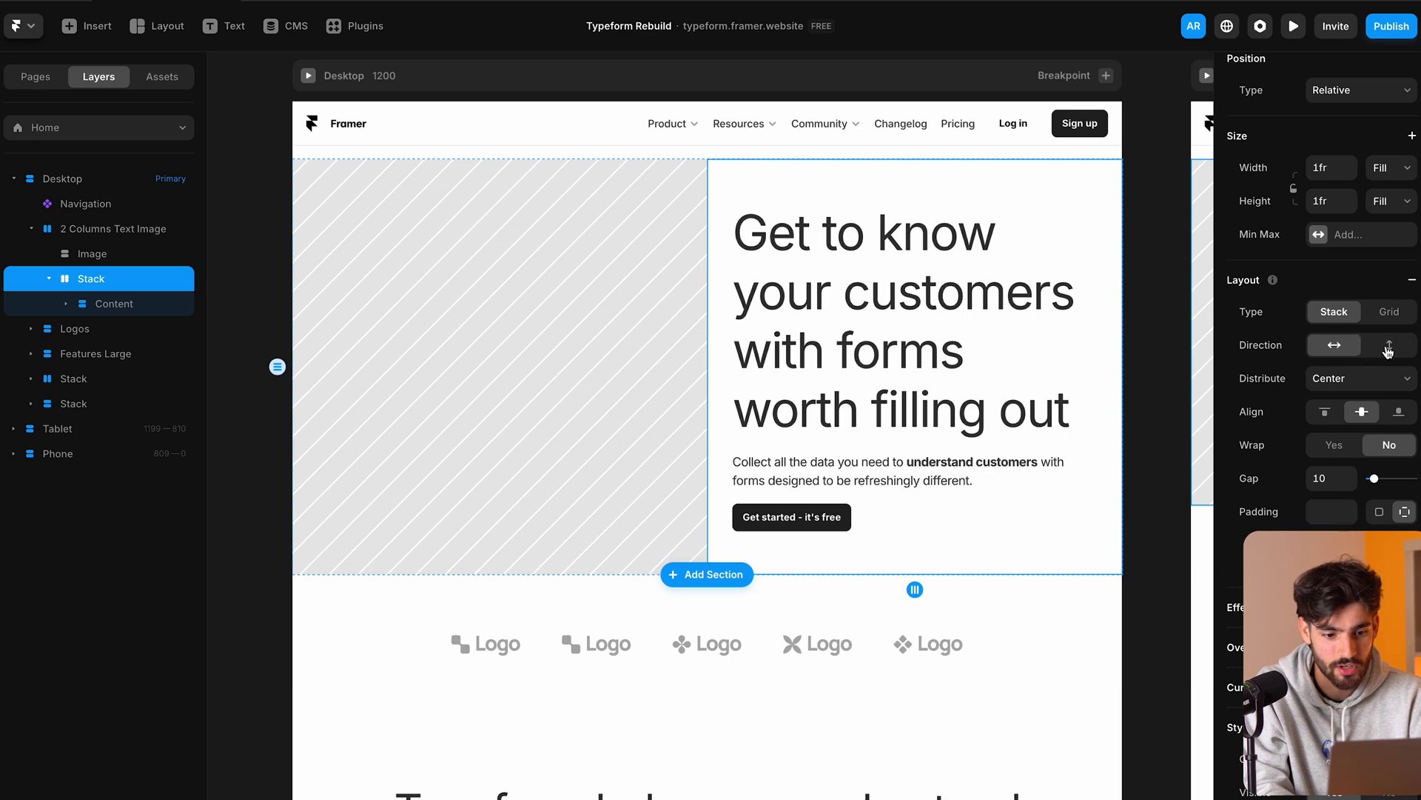
left_click(963, 359)
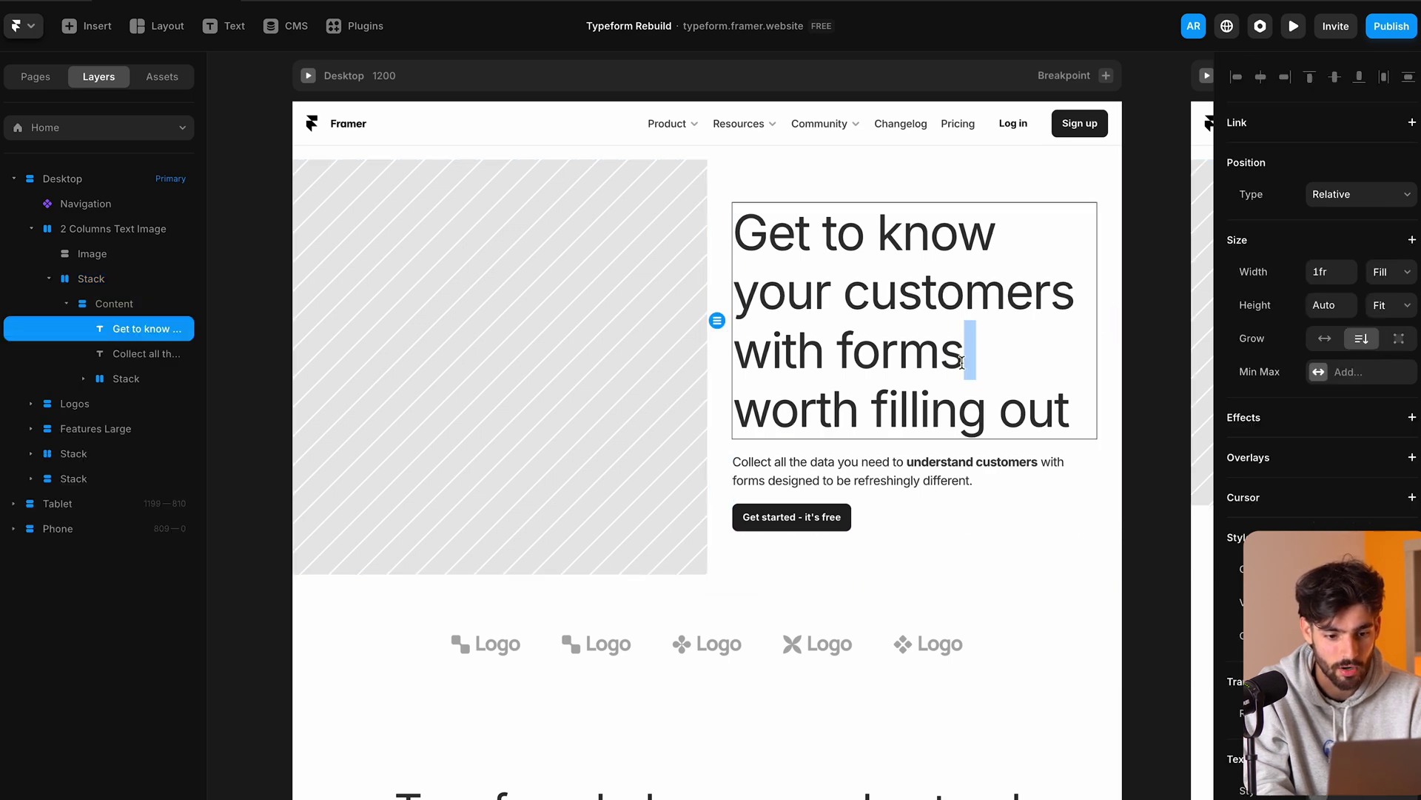
left_click(975, 517)
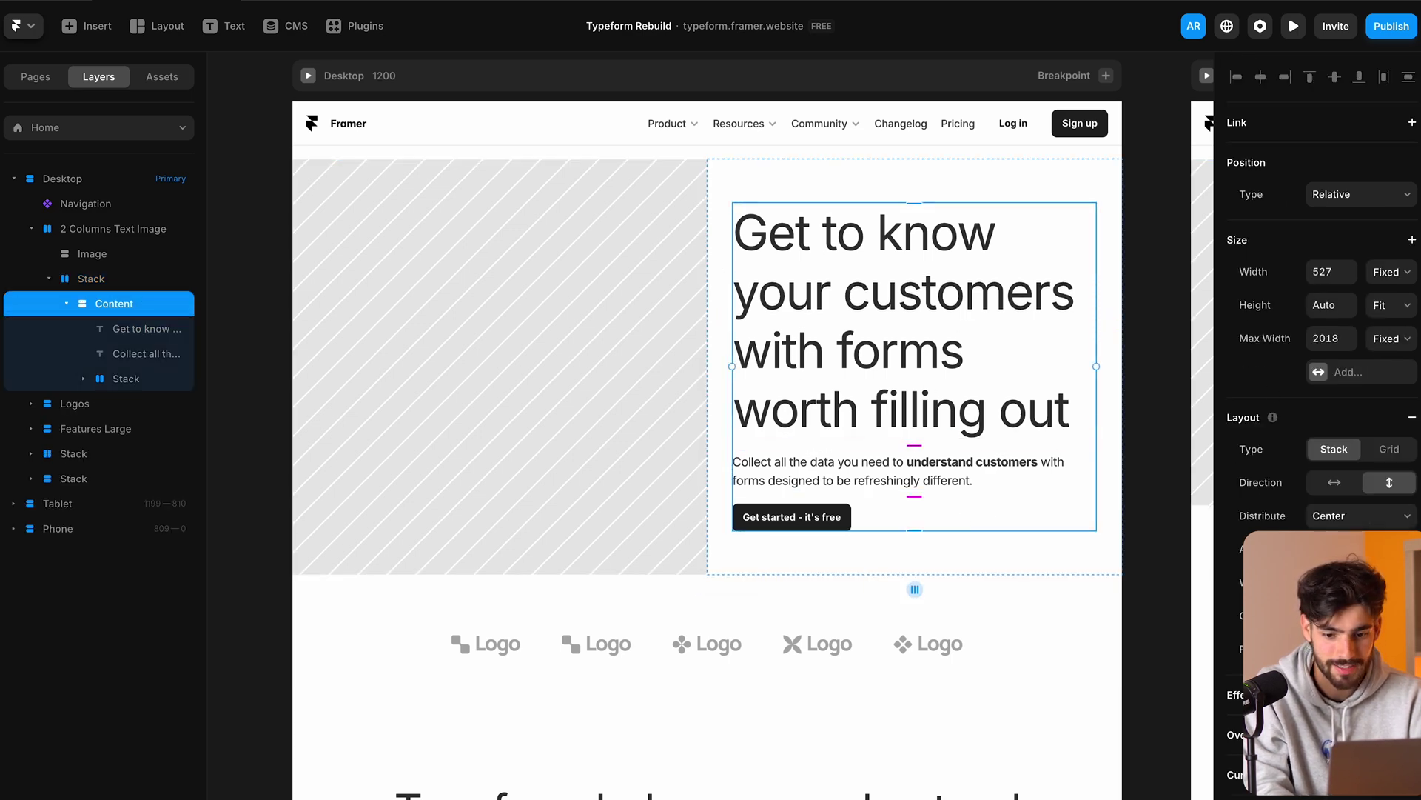
left_click(1335, 484)
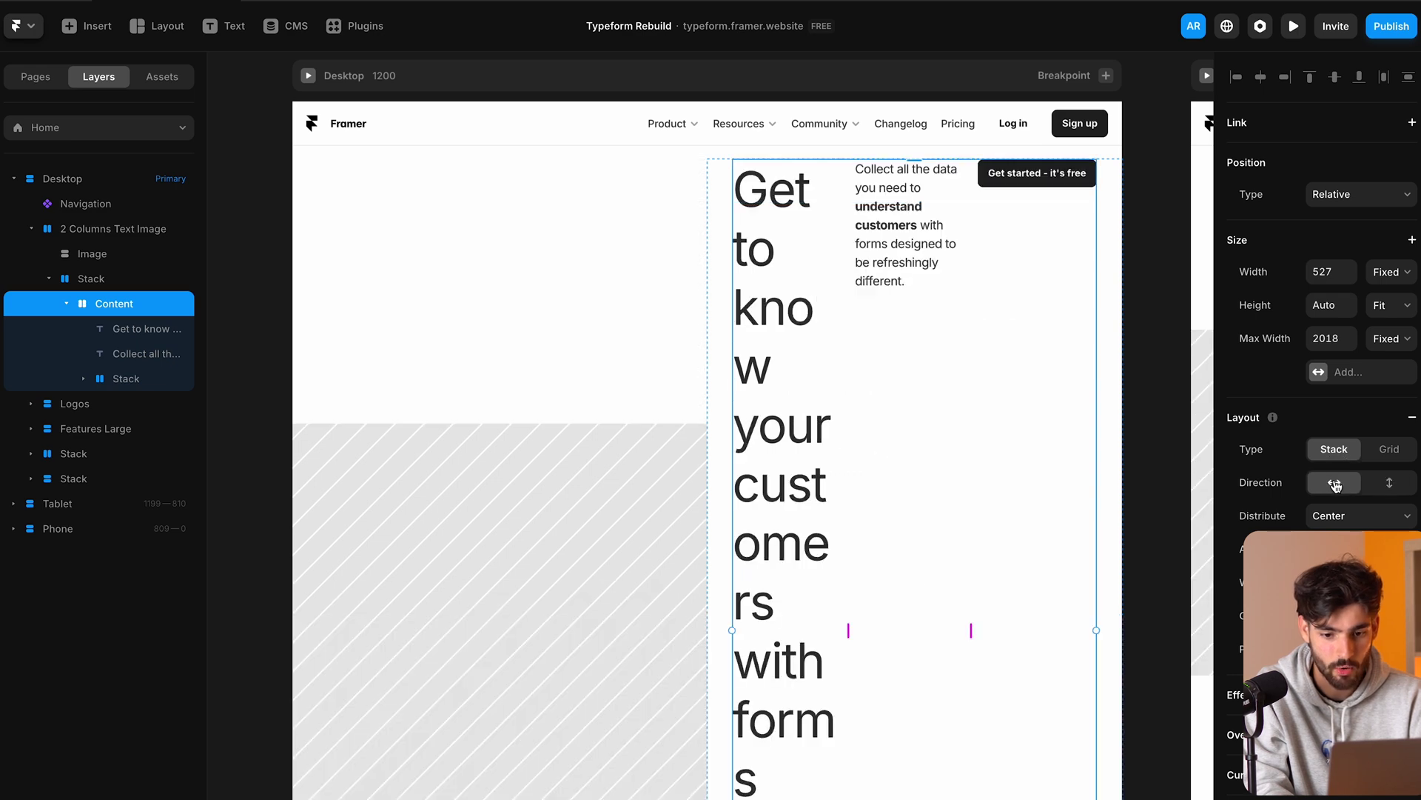
left_click(787, 276)
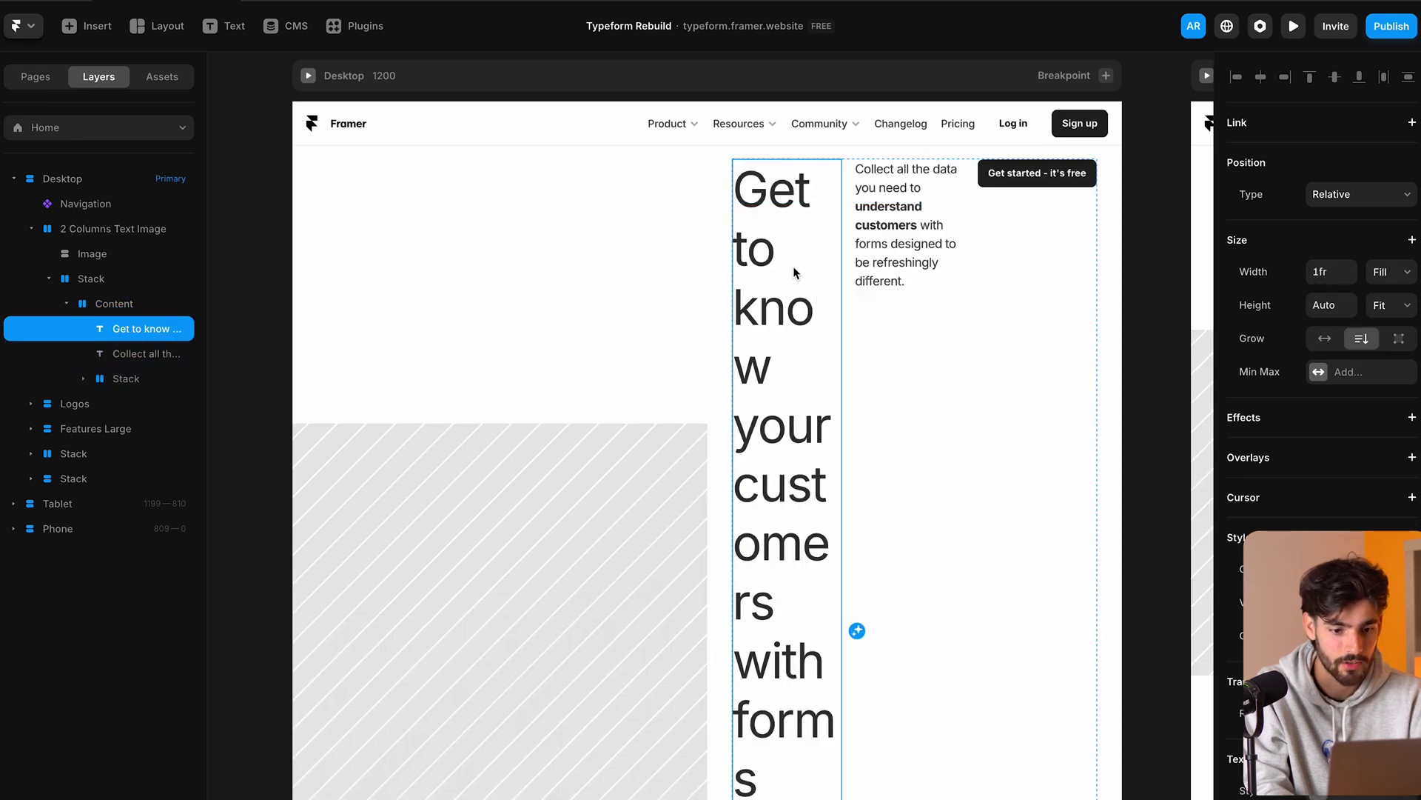
left_click(994, 202)
left_click(1395, 488)
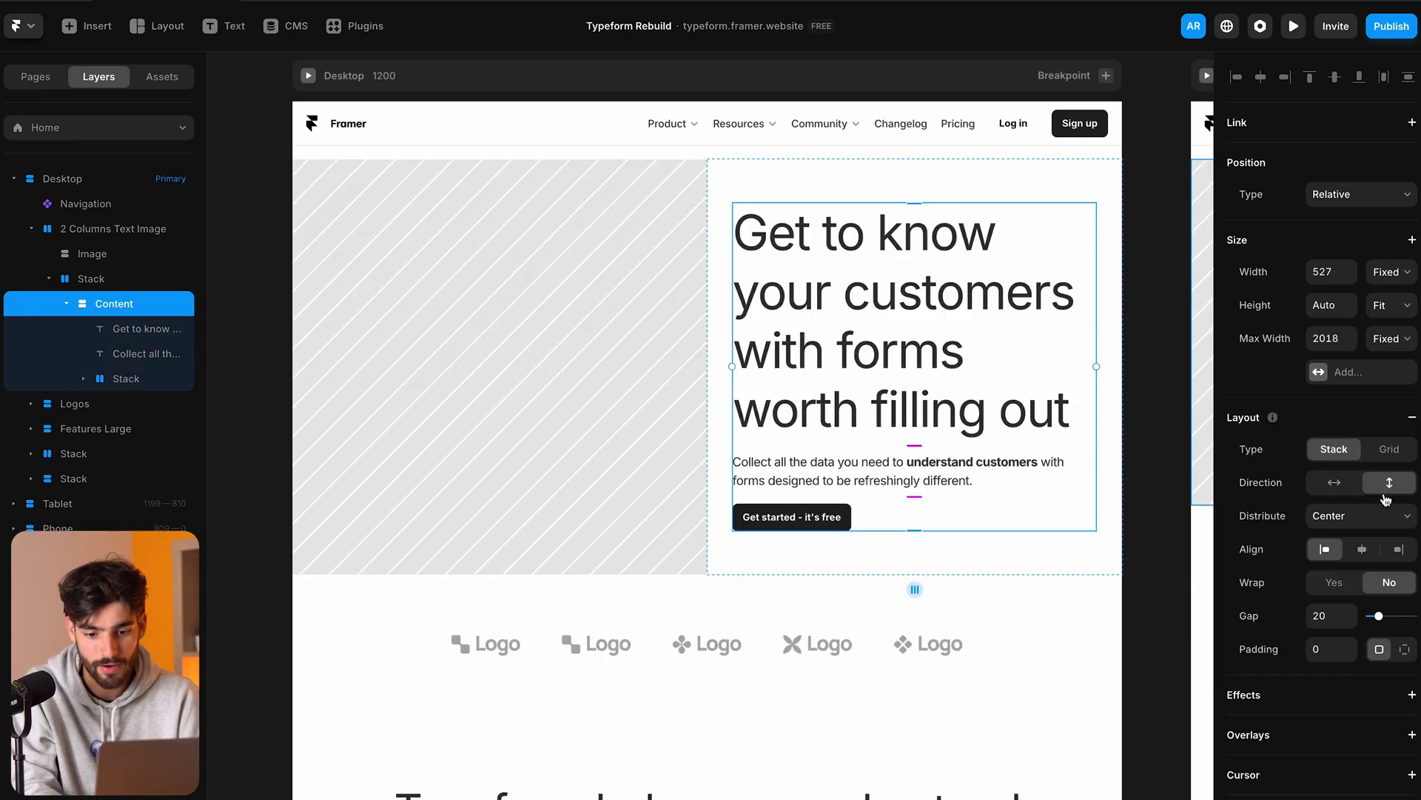
left_click(1355, 516)
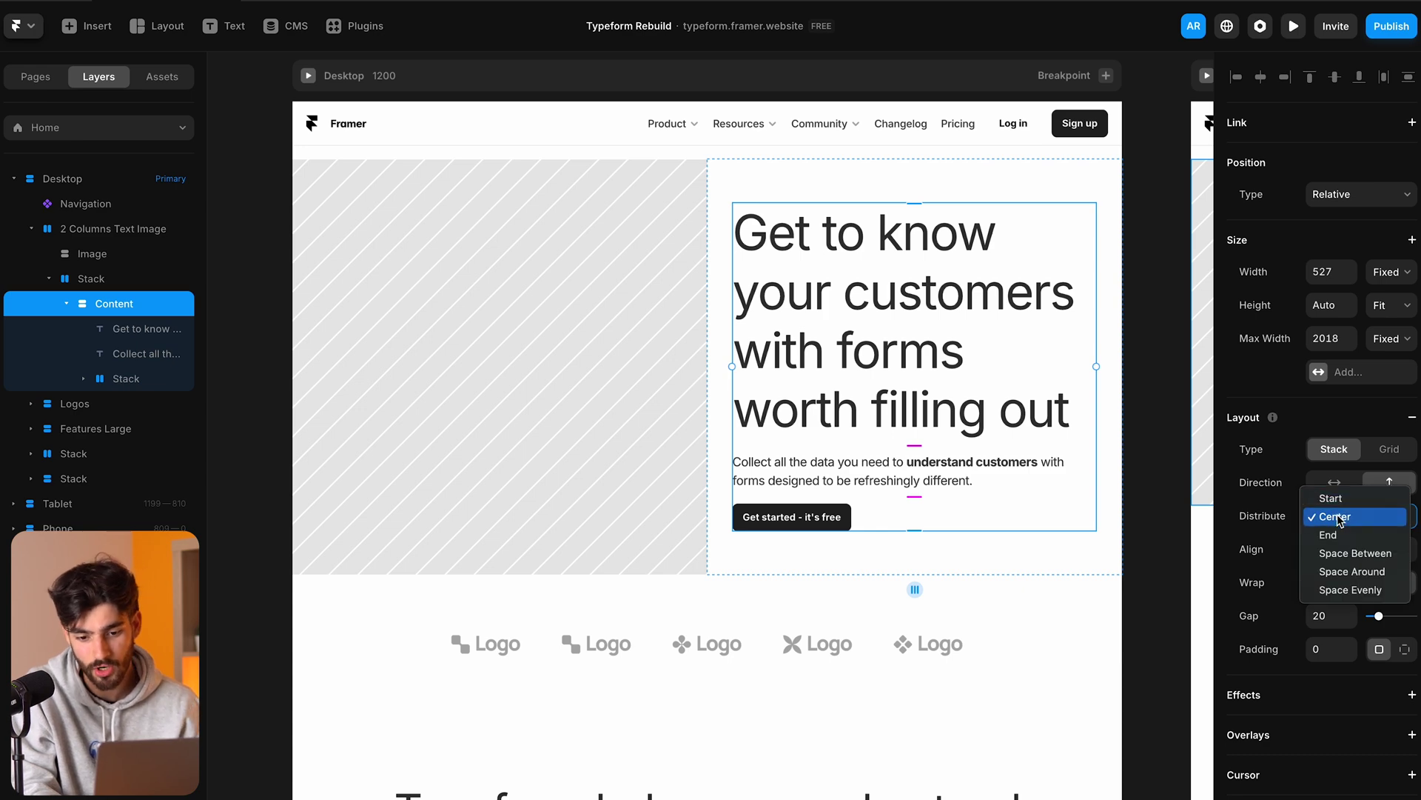
left_click(1335, 516)
left_click(1363, 548)
left_click(1395, 549)
left_click(1362, 549)
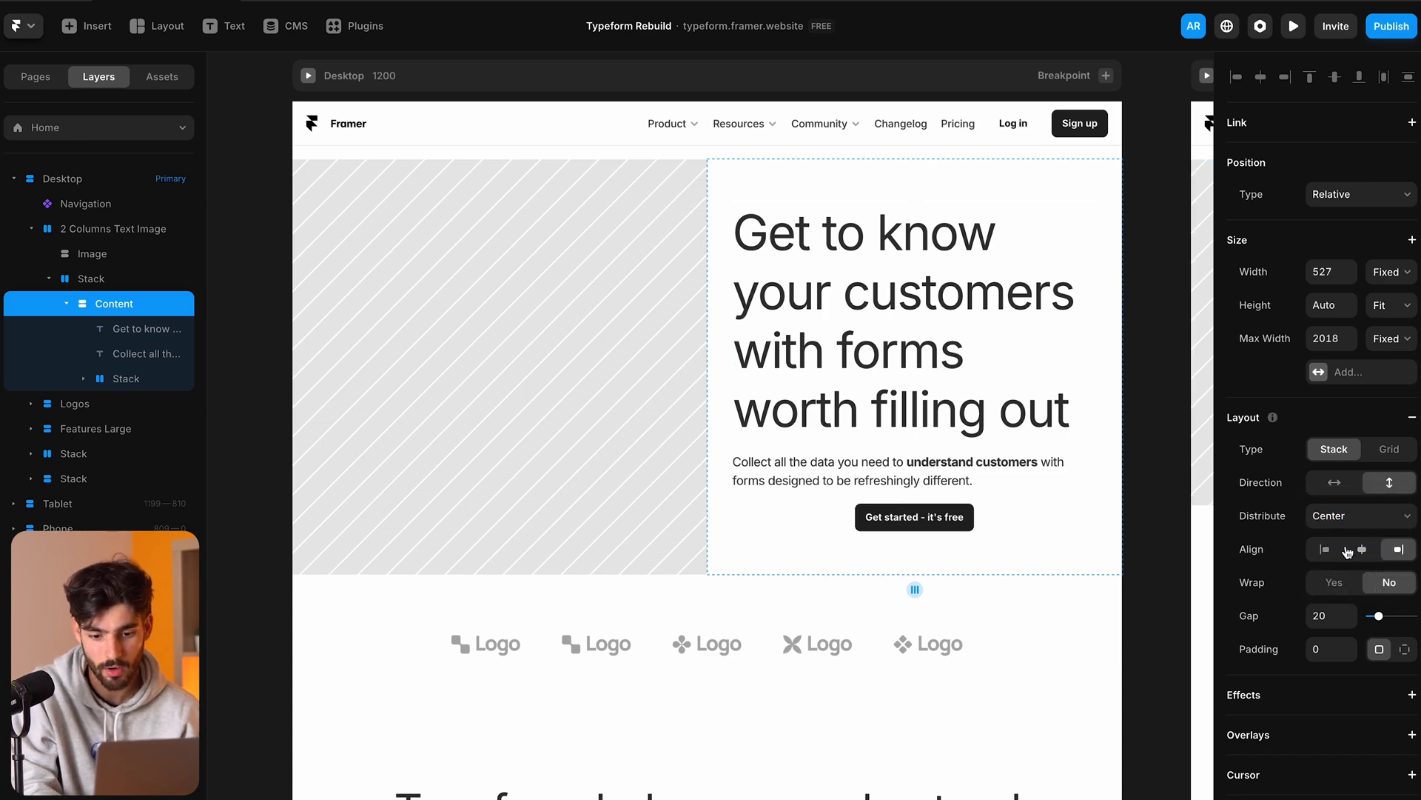
left_click(1325, 549)
left_click(1334, 582)
left_click(1377, 585)
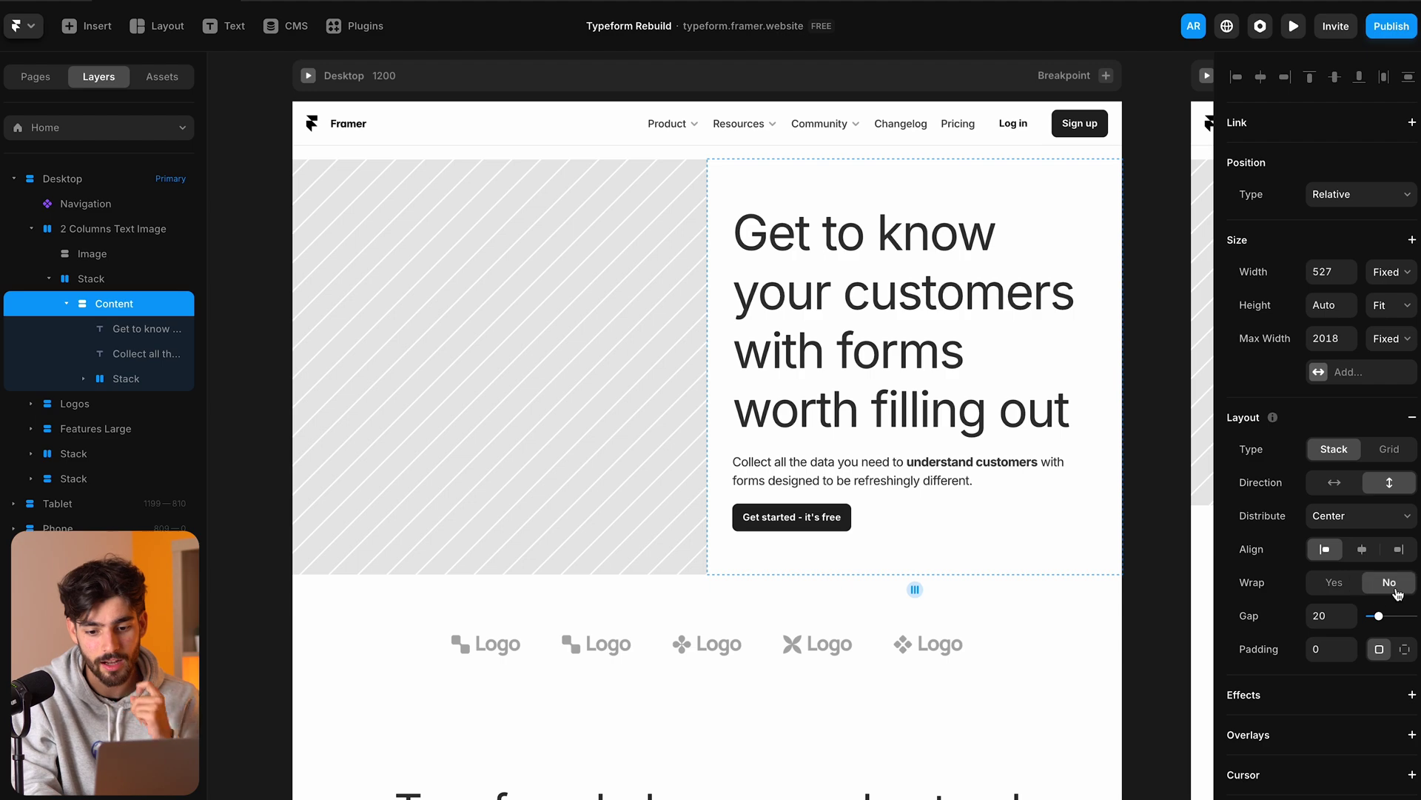
scroll(1365, 675, "down", 6)
scroll(1069, 581, "down", 3)
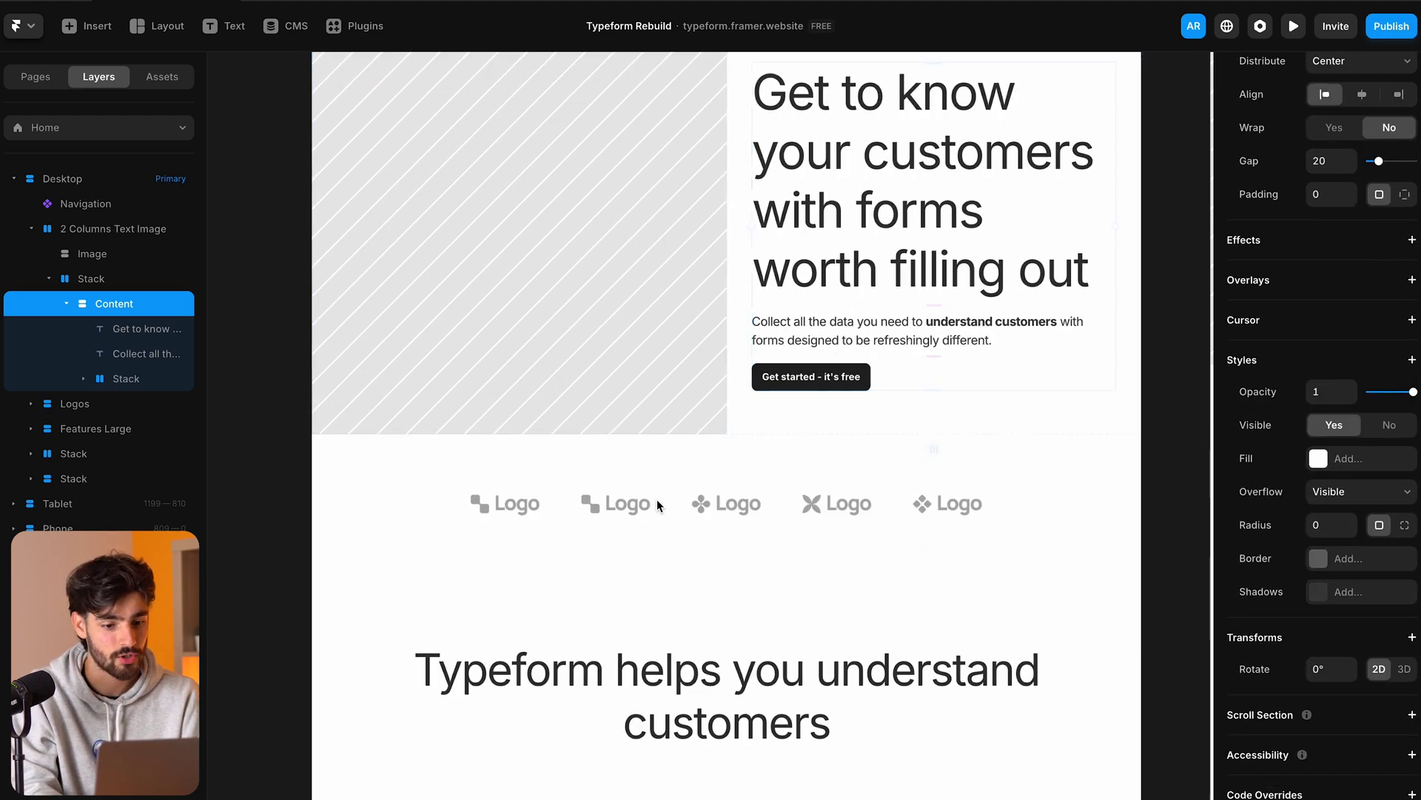
scroll(930, 444, "down", 3)
scroll(1031, 171, "up", 3)
scroll(1031, 172, "right", 3)
scroll(1033, 178, "down", 3)
scroll(1032, 178, "right", 3)
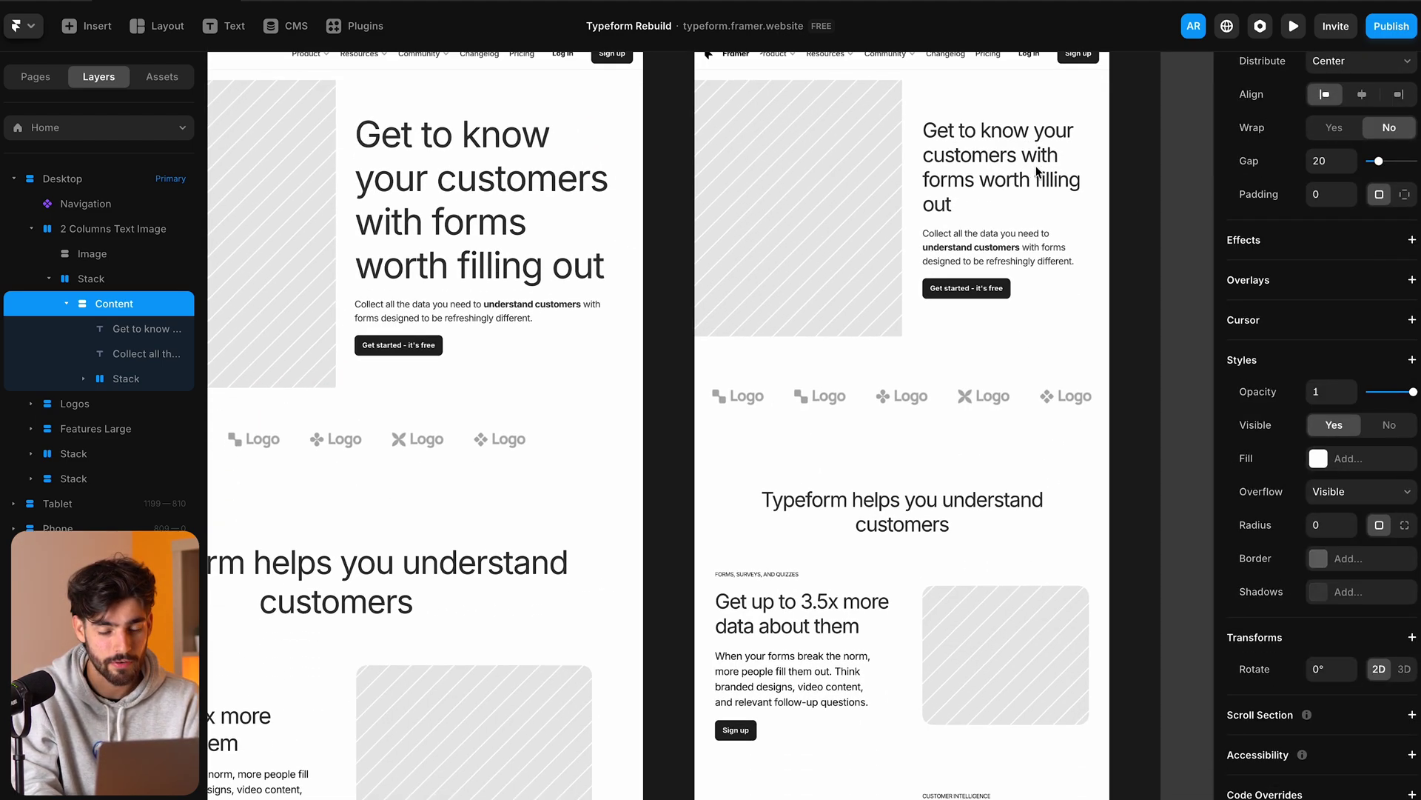
scroll(1033, 180, "down", 3)
left_click(961, 125)
scroll(961, 126, "down", 2)
left_click(605, 195)
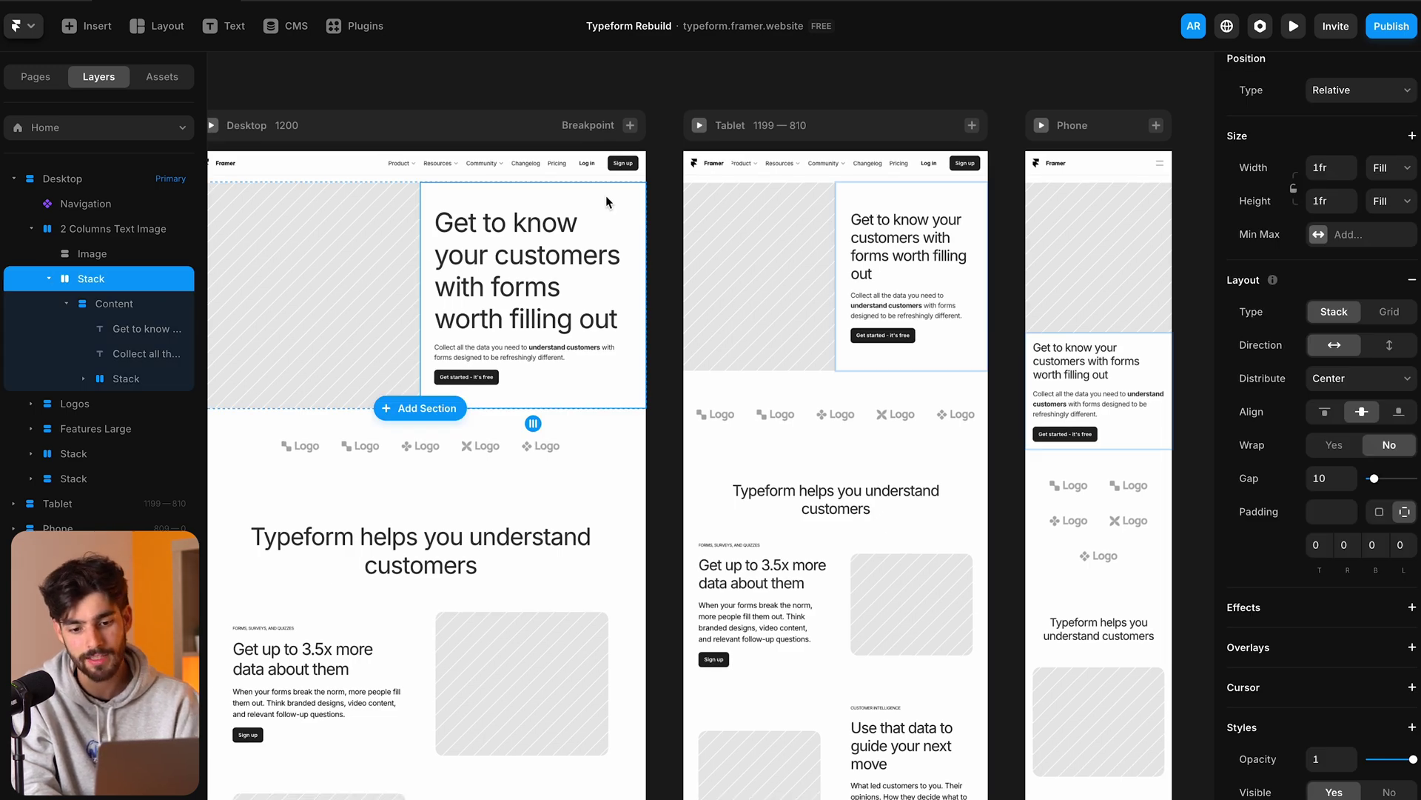
scroll(606, 196, "left", 2)
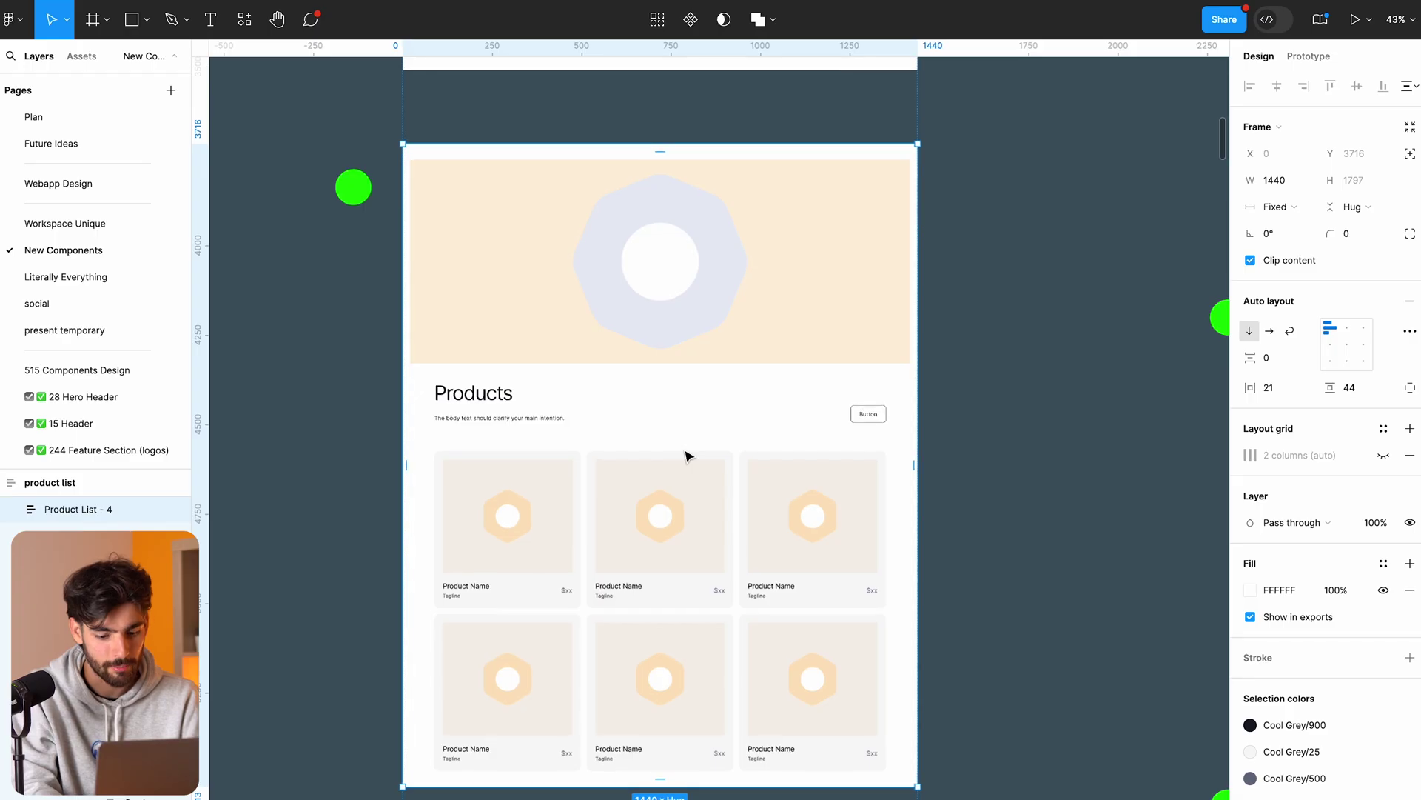
key("ctrl+backslash")
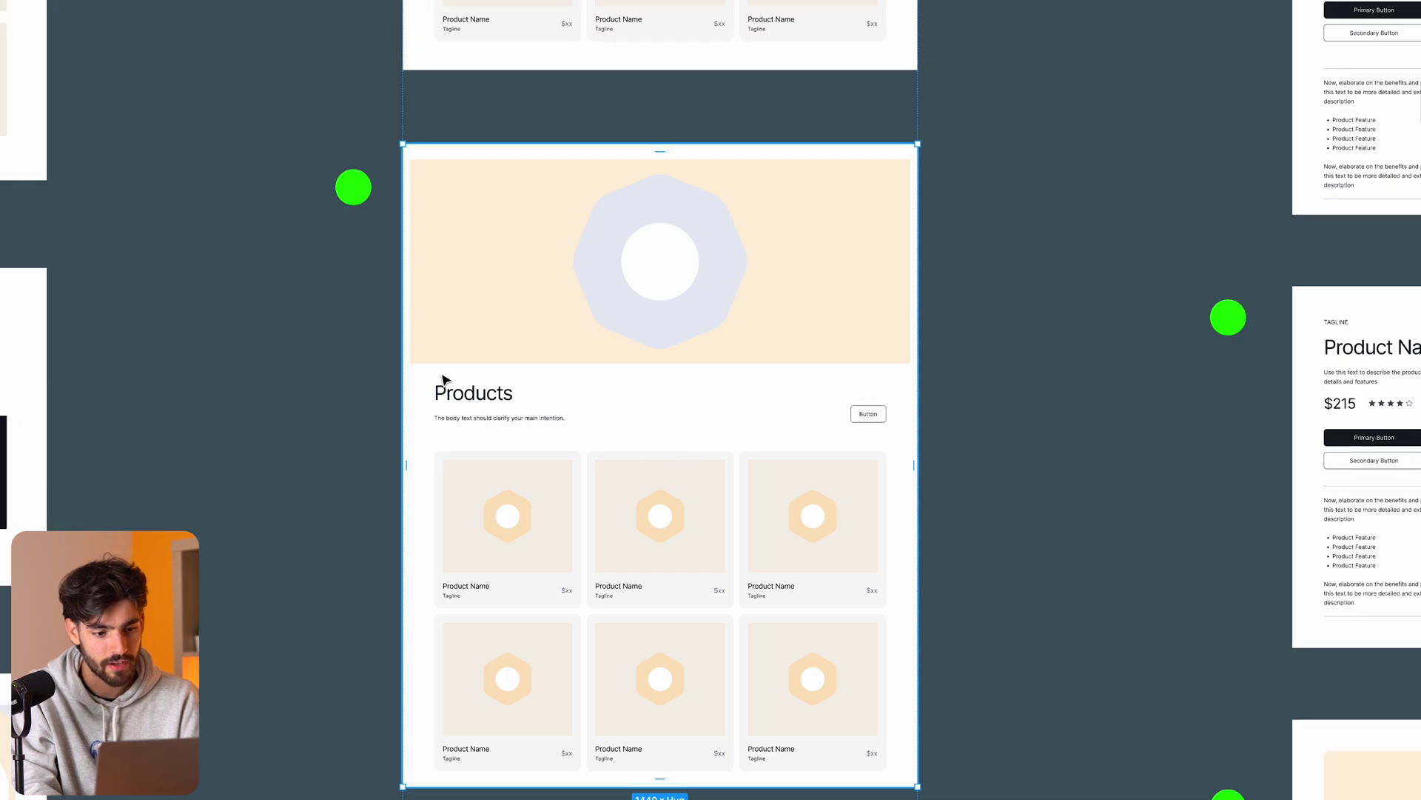
Step: Switch the product list frame's Auto layout to horizontal, then revert it to vertical
scroll(445, 375, "up", 3)
key("ctrl+backslash")
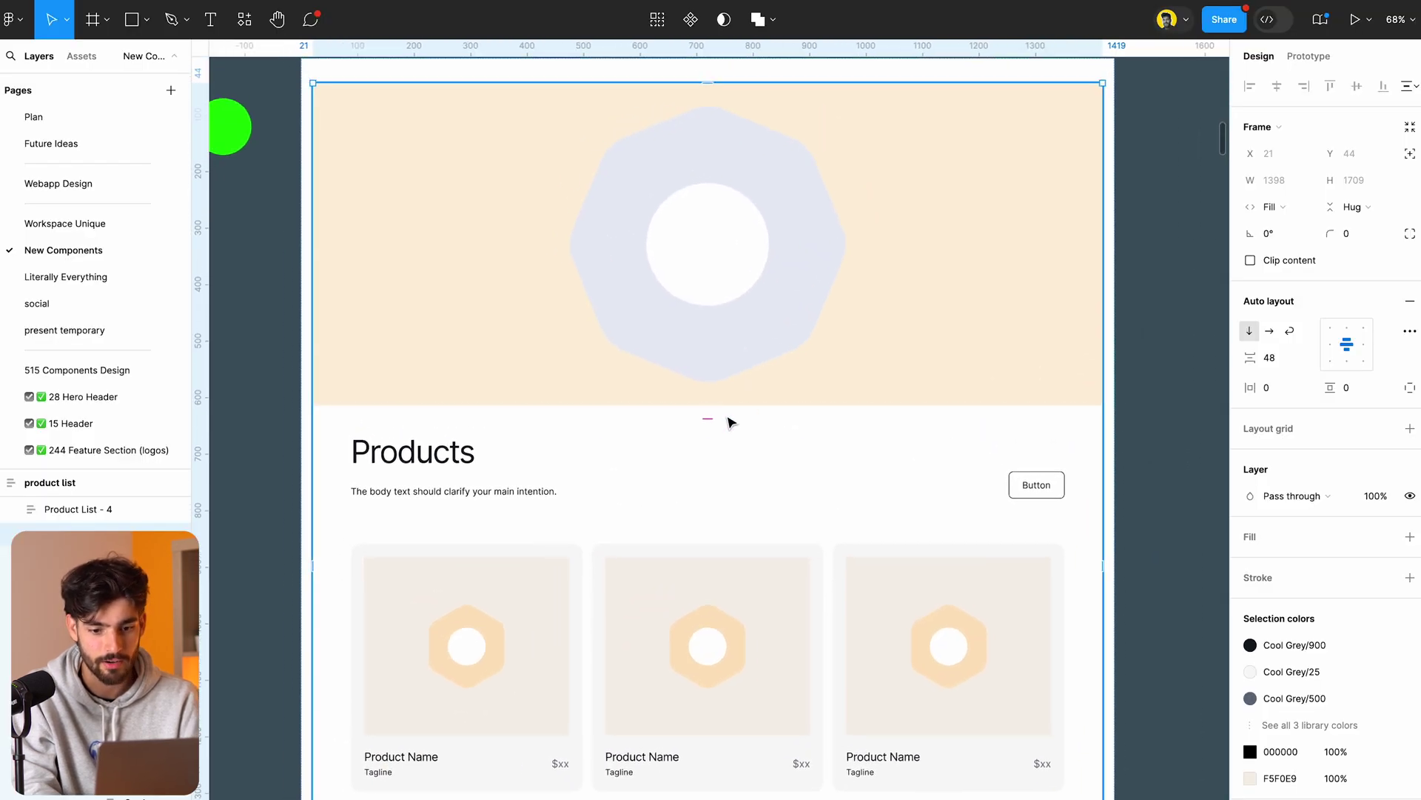
left_click(881, 539)
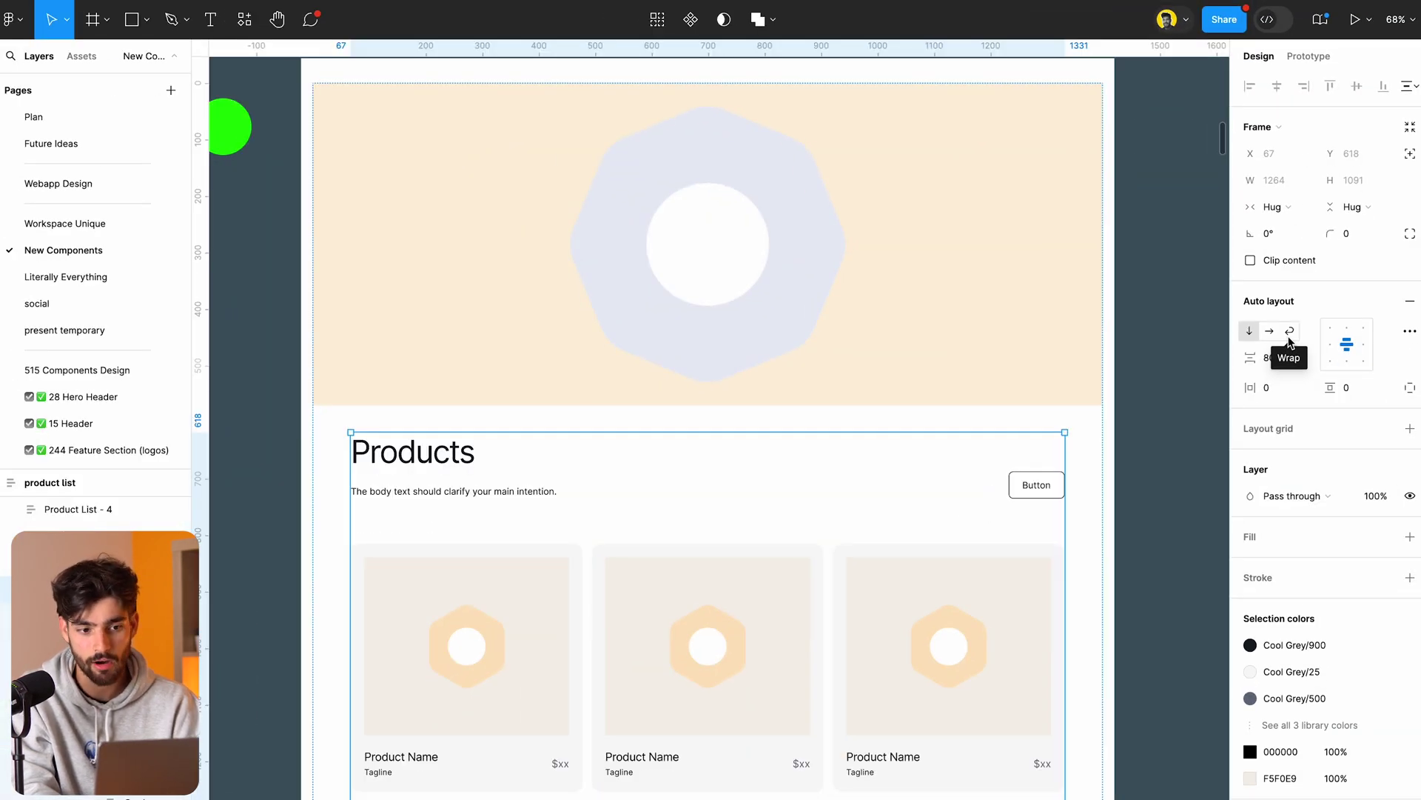
left_click(1269, 330)
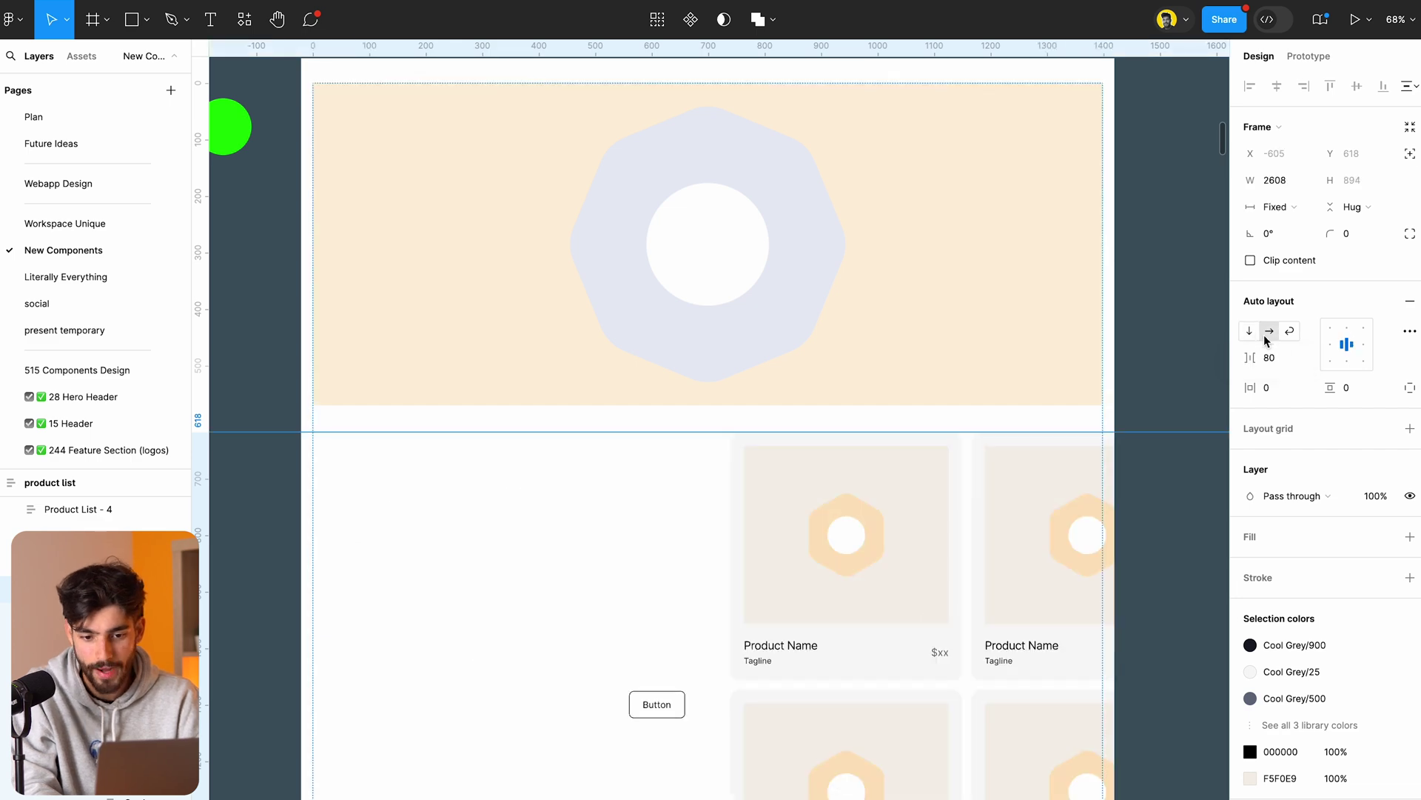
scroll(716, 590, "down", 5)
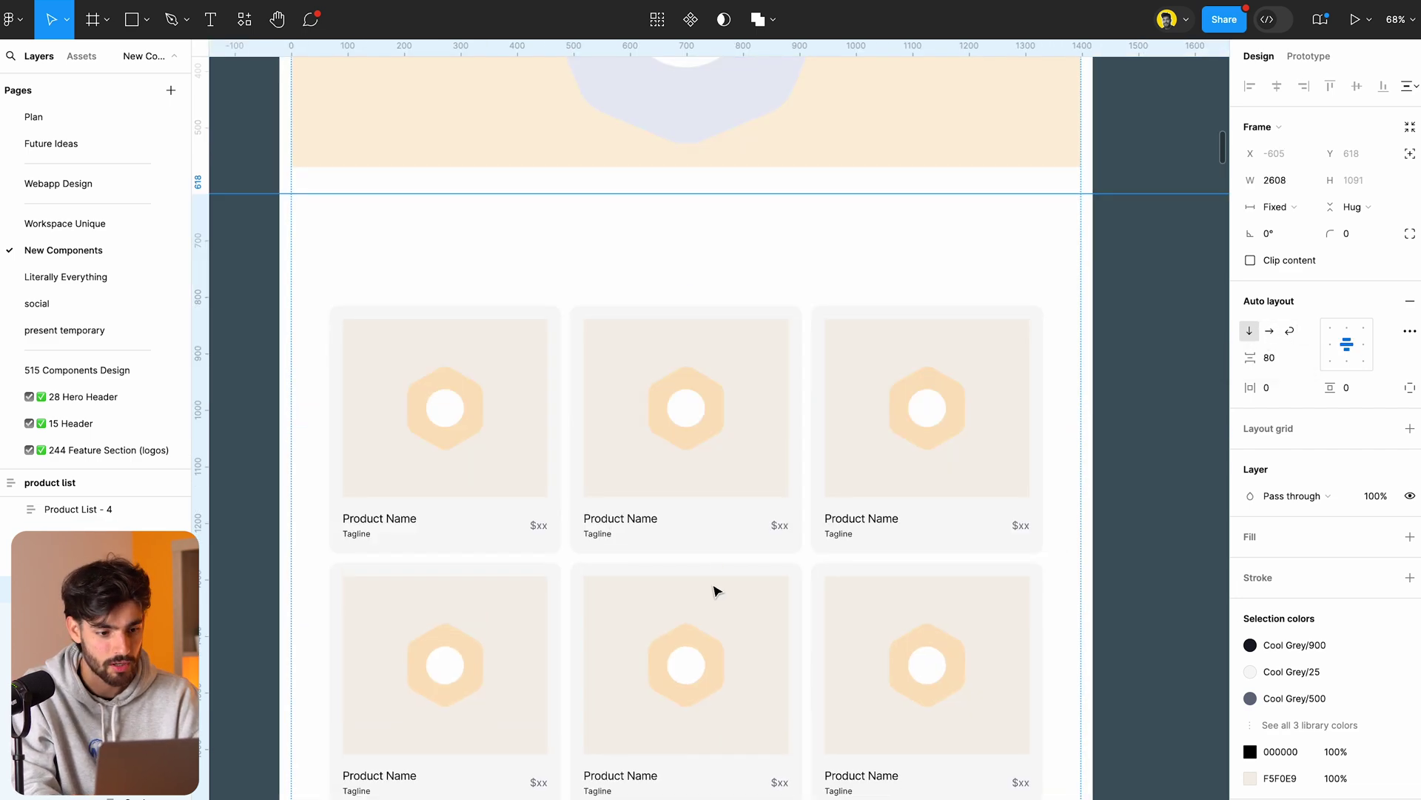
left_click(1249, 332)
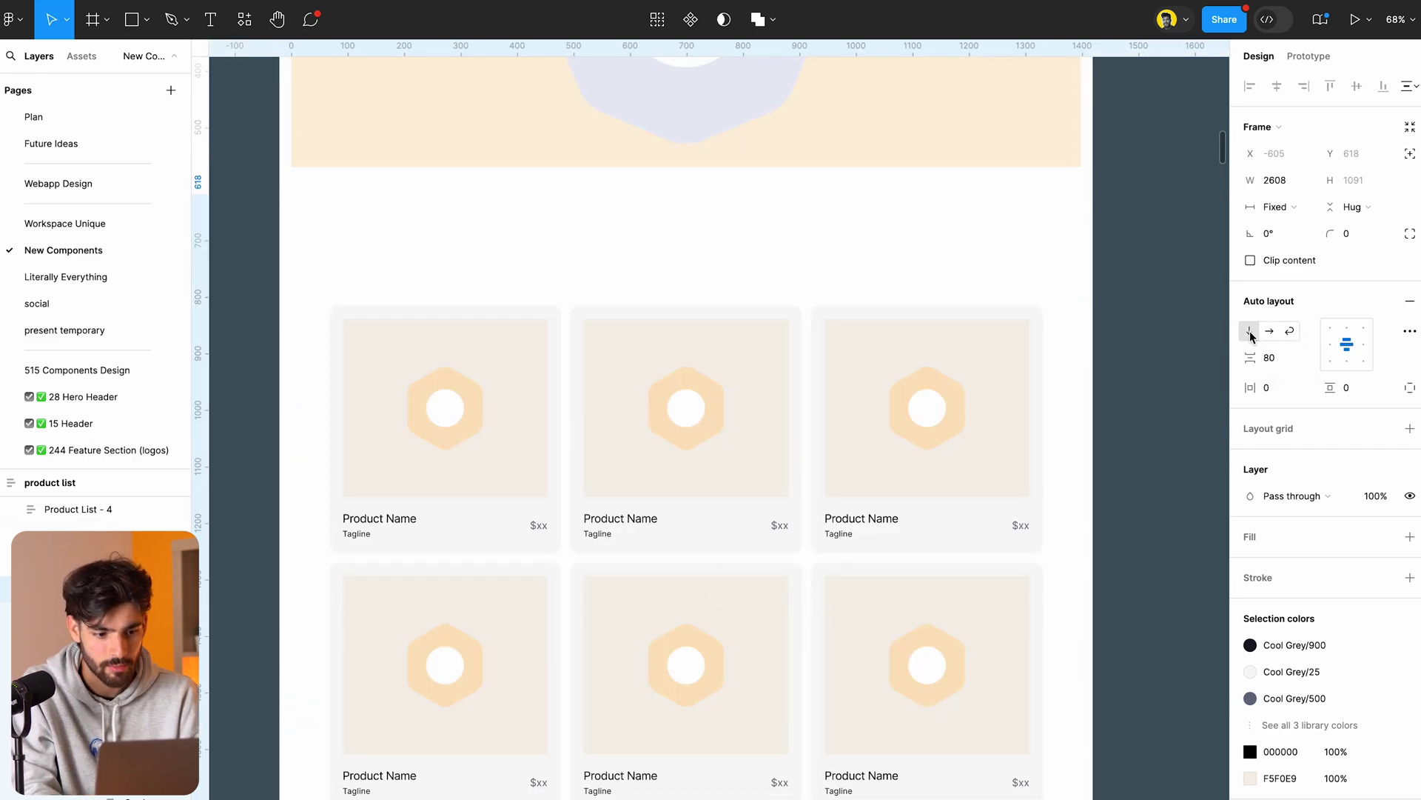
key("Escape")
scroll(829, 317, "down", 3)
scroll(704, 469, "up", 2)
Step: Select the middle top product card and read its CSS flex code in Dev Mode
left_click(704, 469)
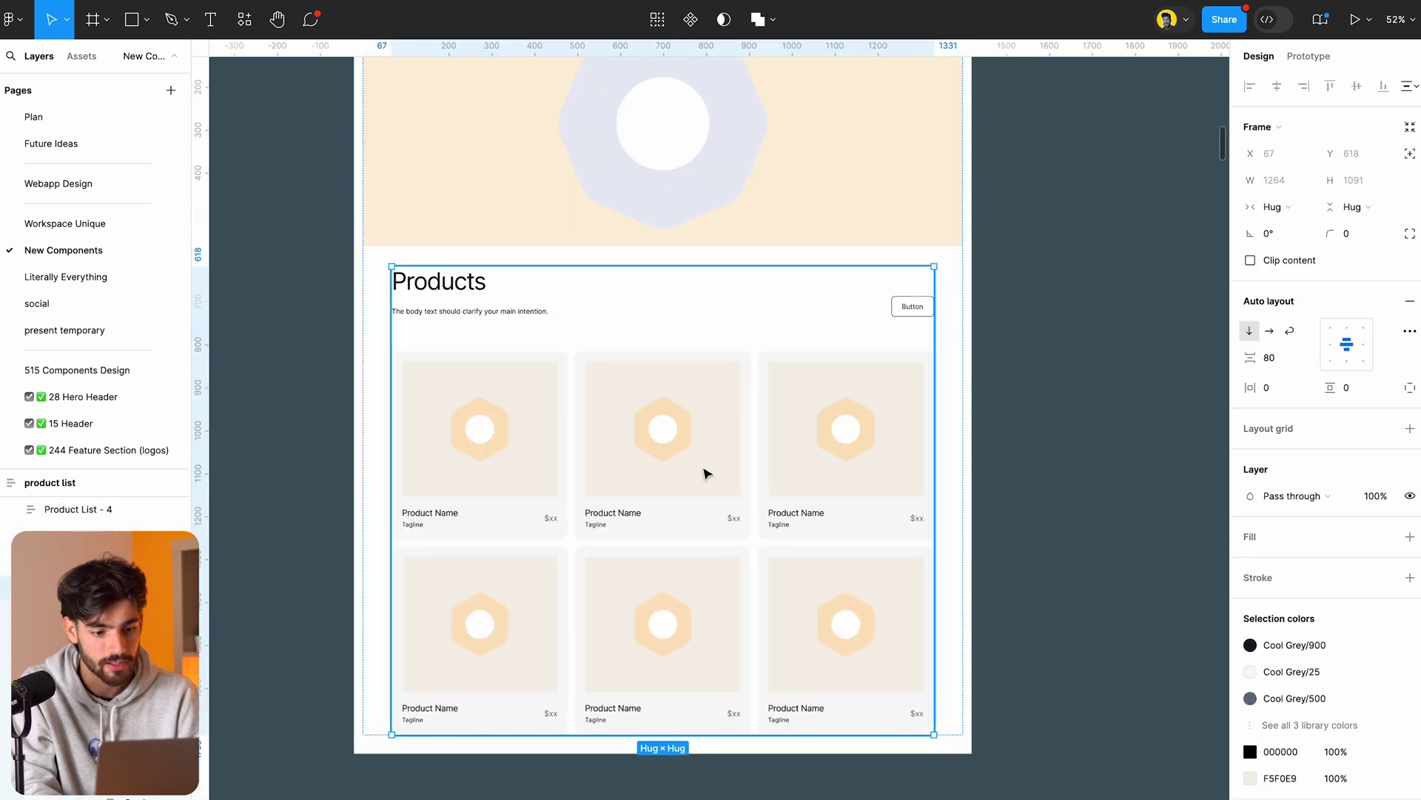
left_click(703, 474)
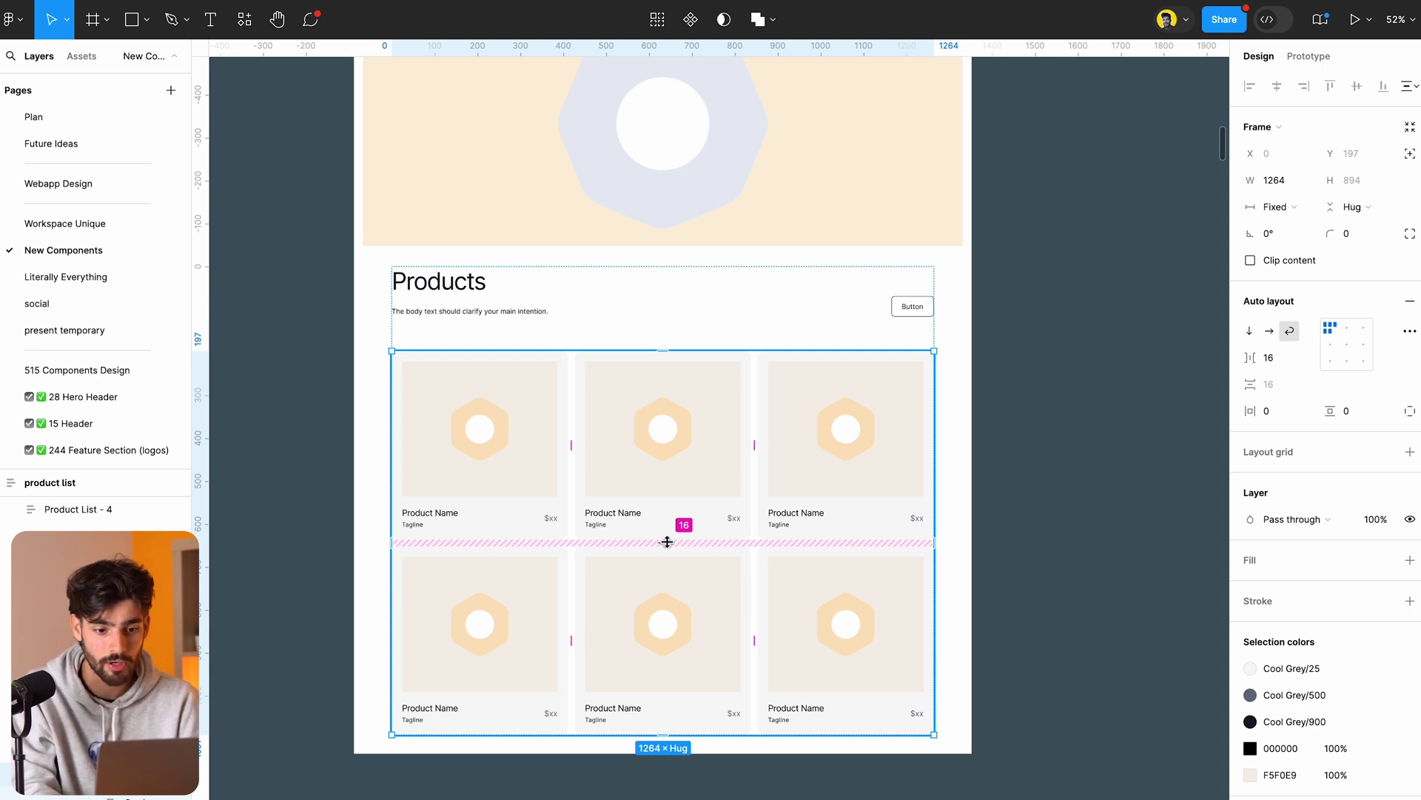
left_click(684, 452)
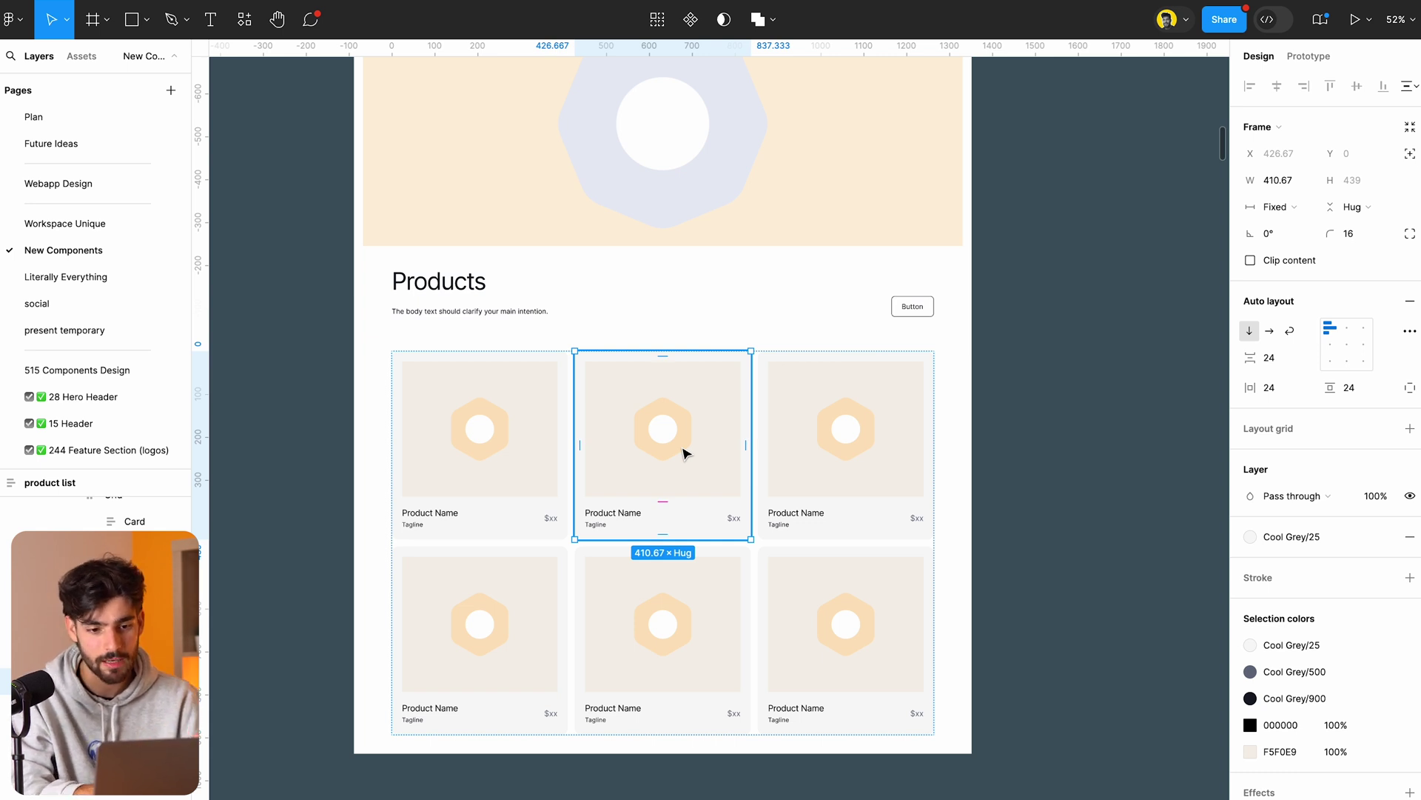
left_click(1288, 19)
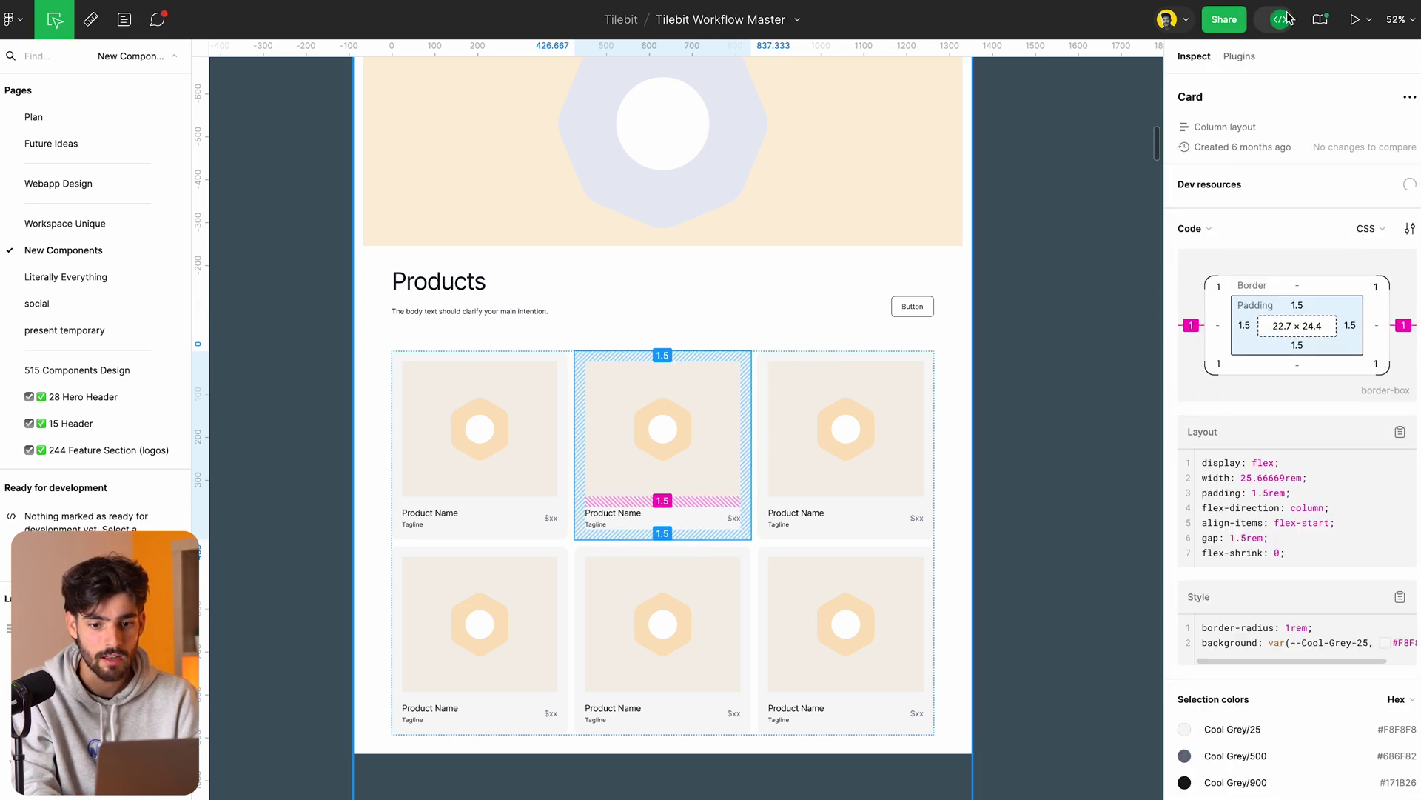
scroll(739, 358, "up", 5)
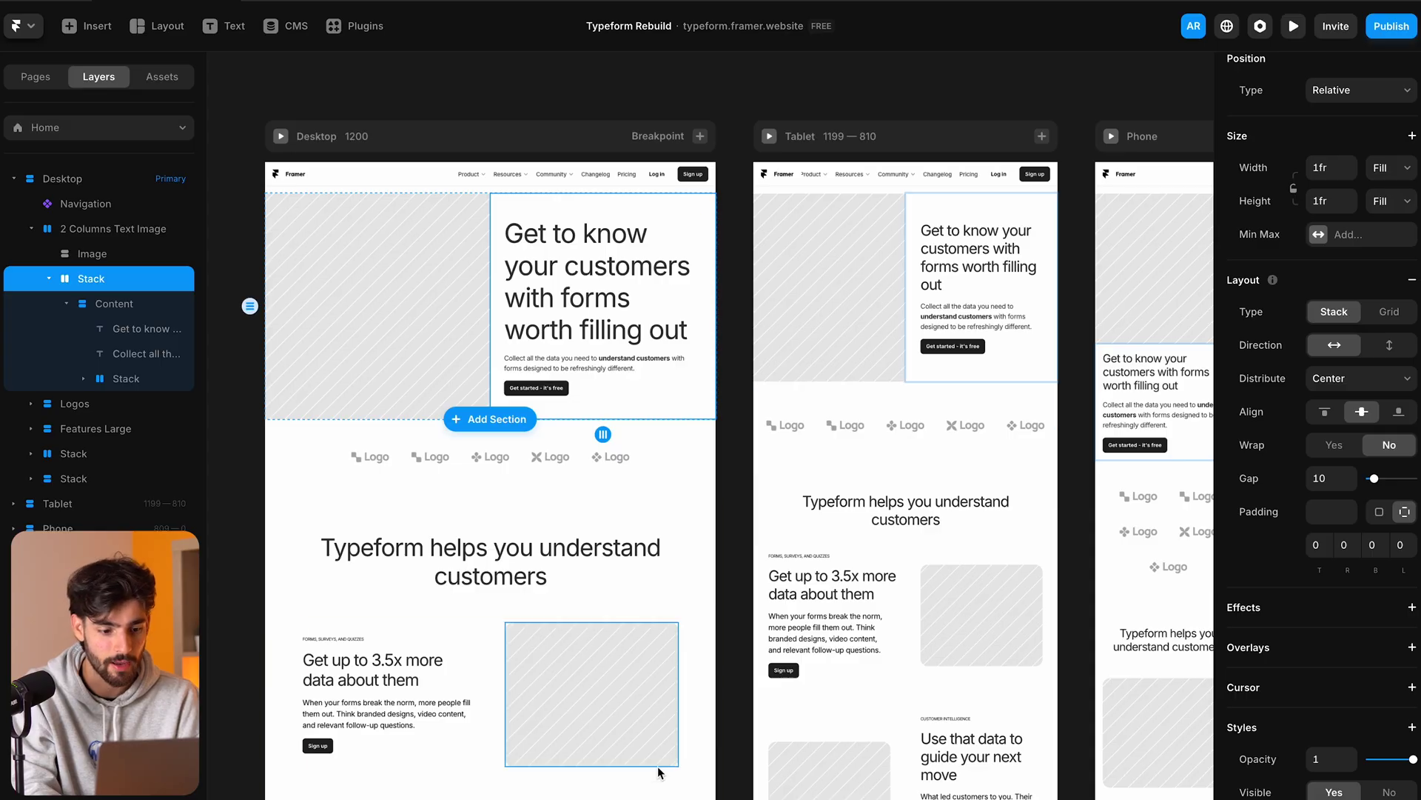
left_click(555, 705)
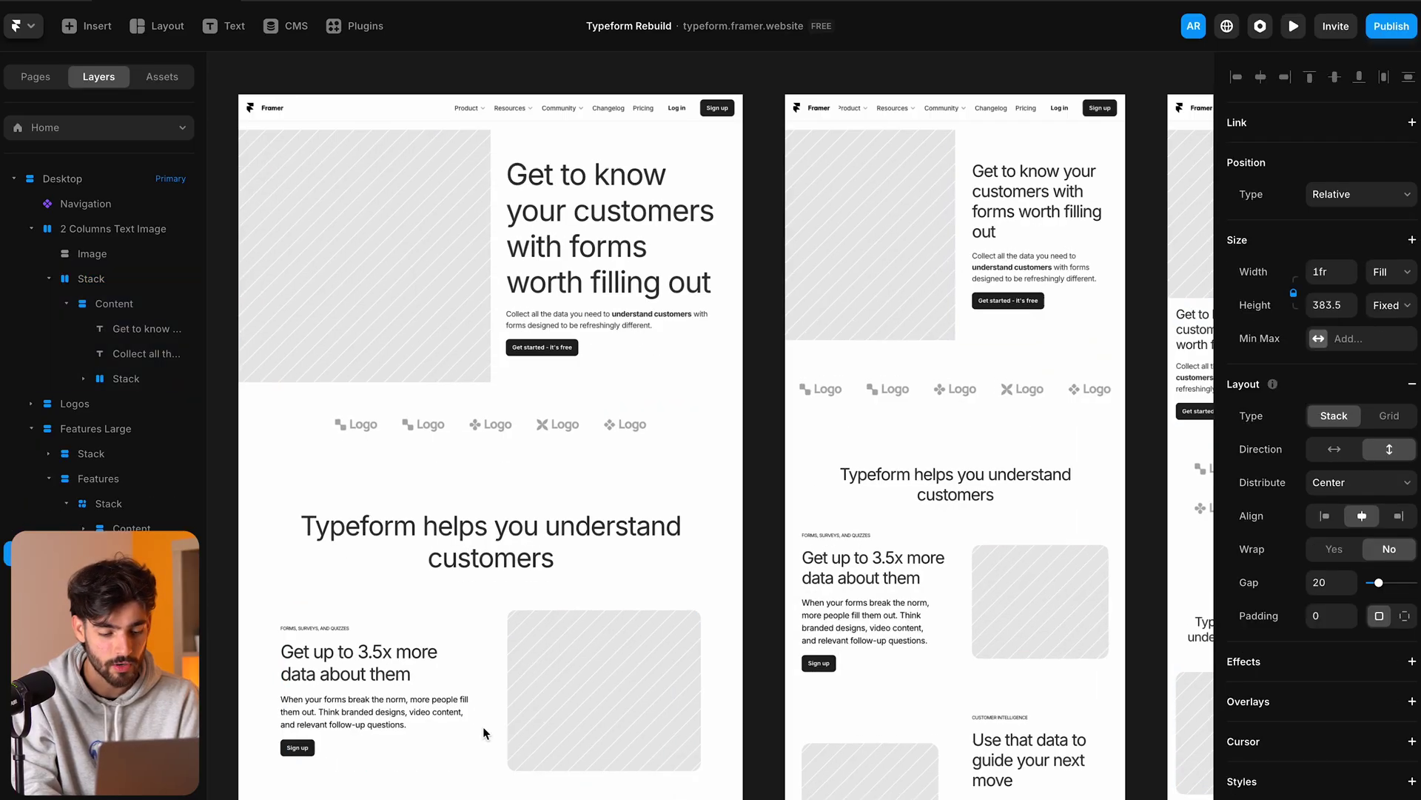
Step: Select the feature text's parent Content stack and widen its Gap to 26
scroll(485, 733, "up", 3)
left_click(506, 619)
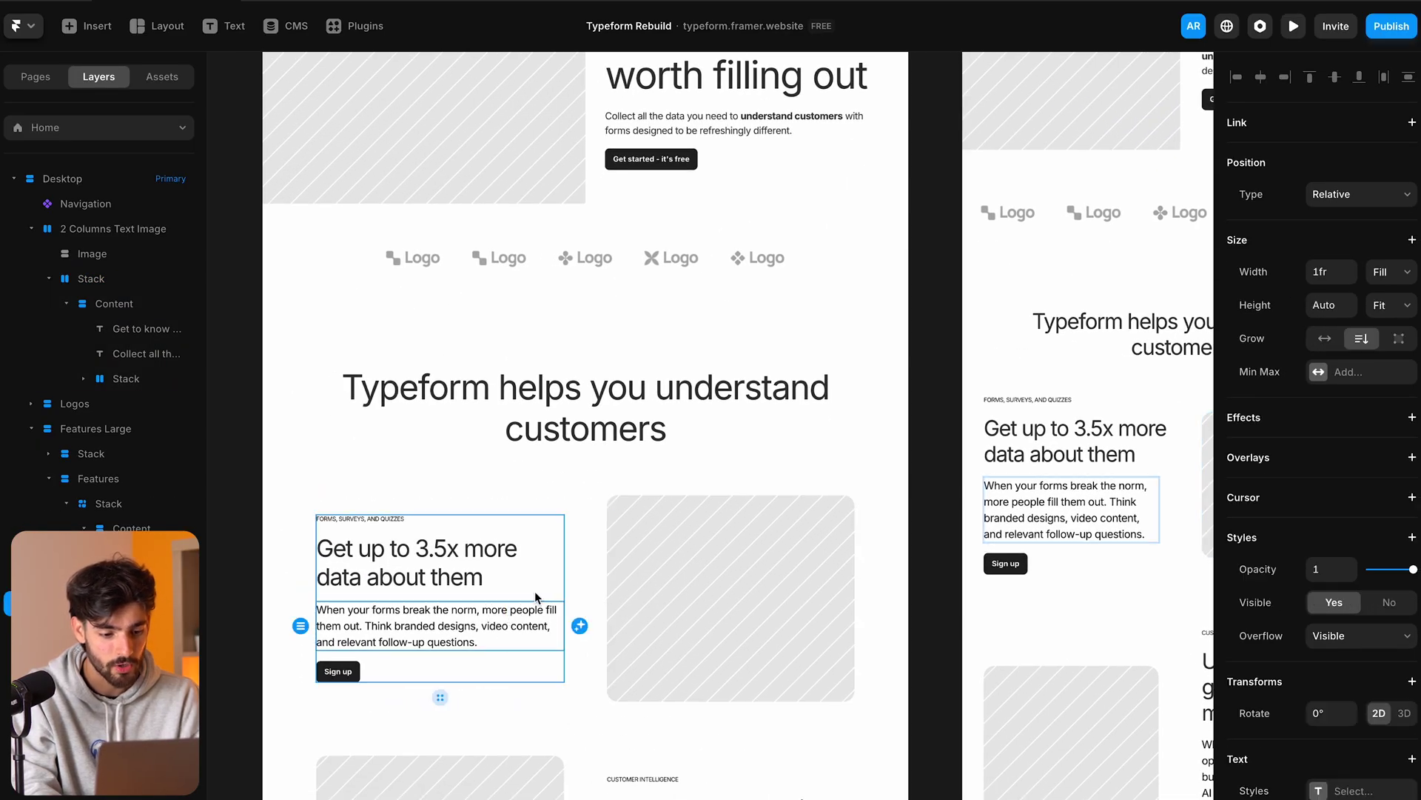
left_click(537, 596)
mouse_move(1380, 585)
left_mouse_down()
mouse_move(1406, 590)
mouse_move(1381, 584)
left_mouse_up()
scroll(1015, 551, "down", 5)
Step: Try larger bottom padding values on the stack, then set bottom padding to 0
key("shift+Up")
key("shift+Up")
key("shift+Up")
key("shift+Up")
key("shift+Up")
key("shift+Up")
key("shift+Up")
key("shift+Up")
key("shift+Up")
key("shift+Up")
key("shift+Up")
key("shift+Up")
key("shift+Up")
key("shift+Up")
key("shift+Up")
key("shift+Up")
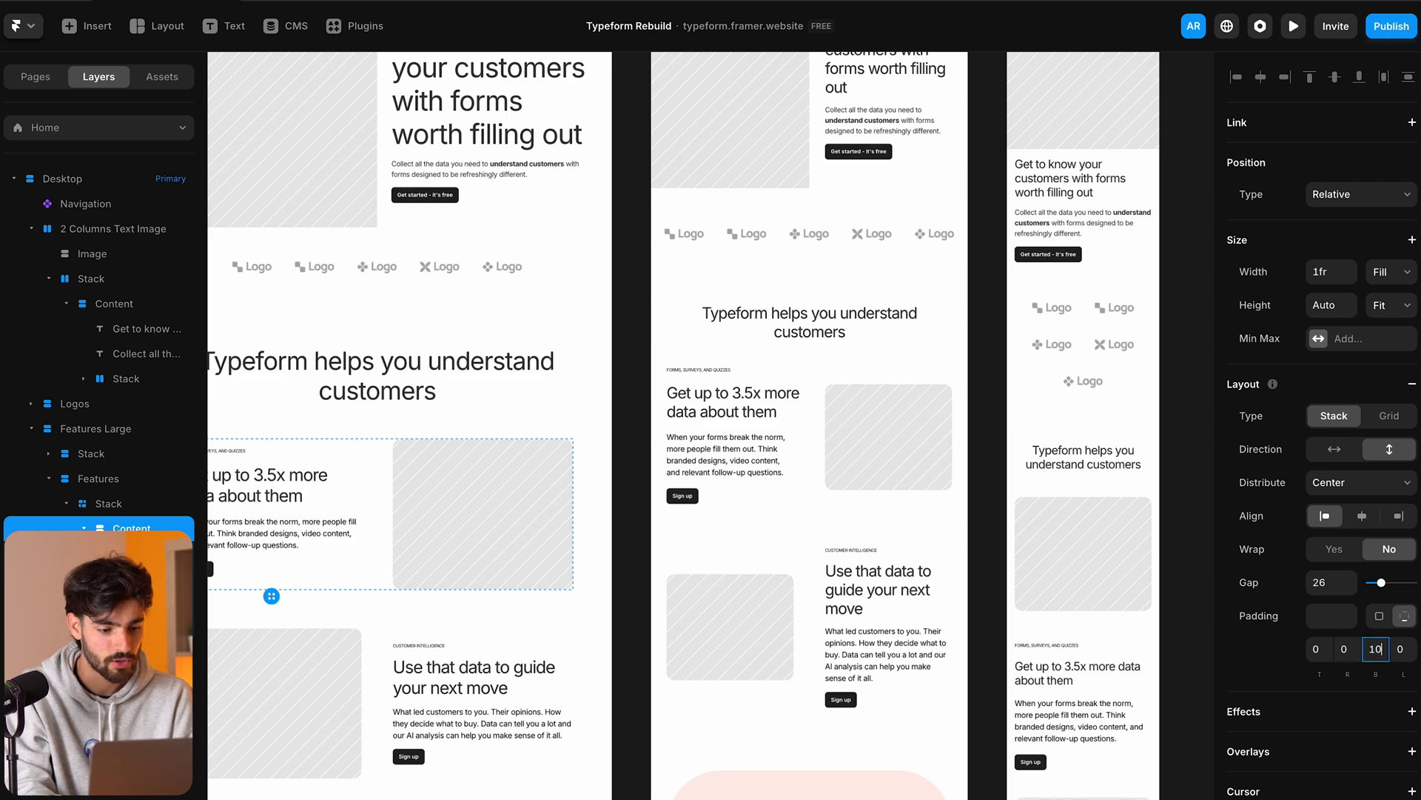
key("shift+Up")
key("shift+Up")
key("shift+Up")
key("shift+Up")
key("shift+Up")
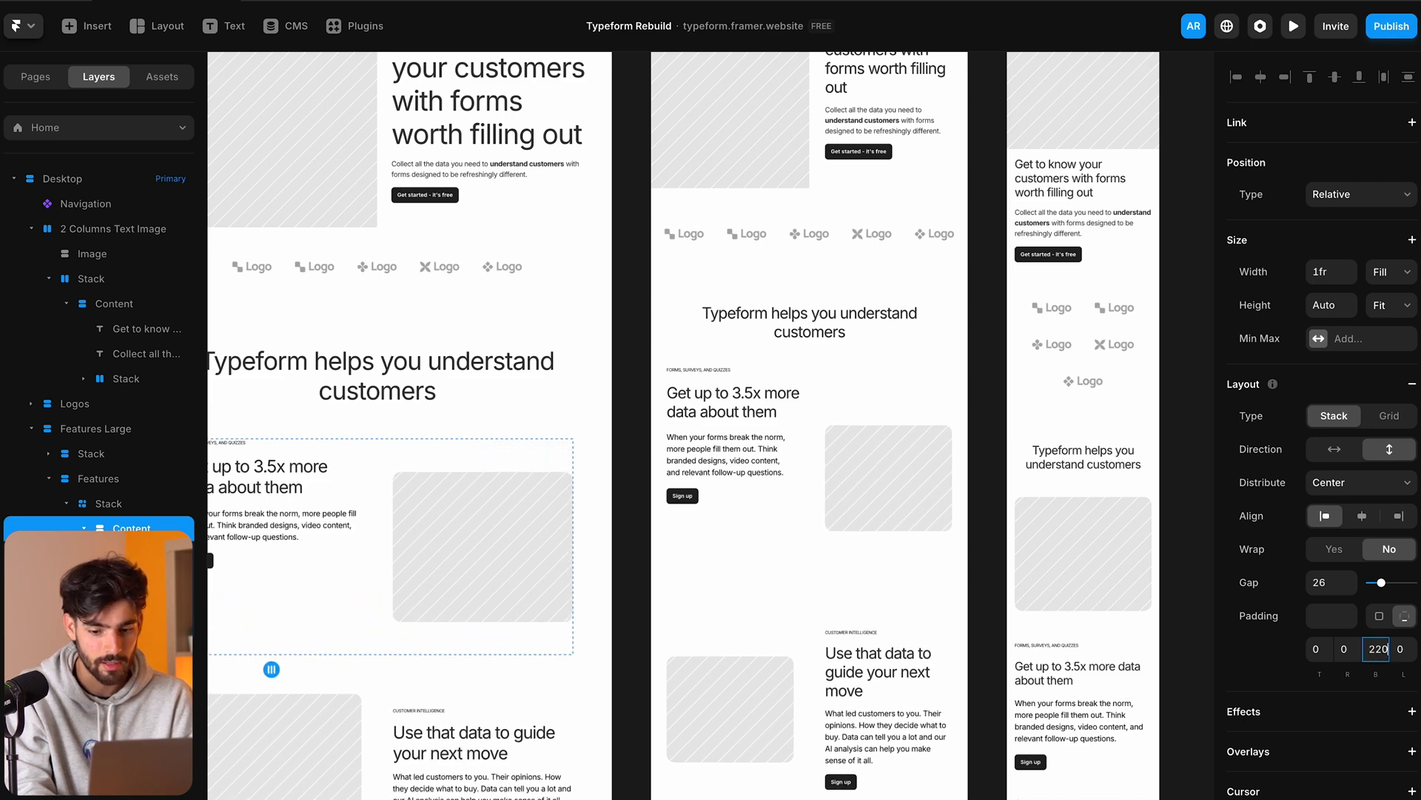
scroll(863, 567, "down", 3)
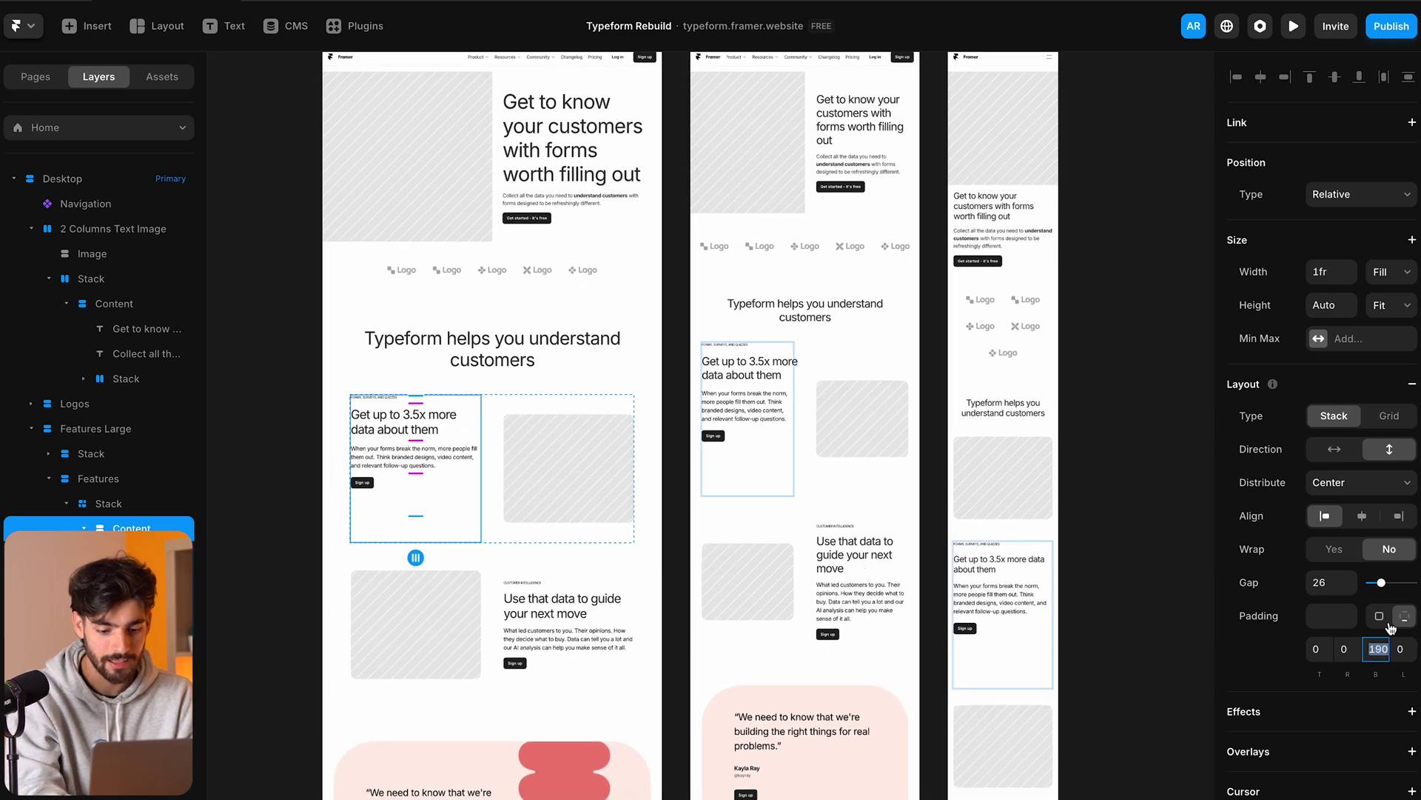
key("BackSpace")
key("BackSpace")
key("BackSpace")
type("0")
scroll(500, 425, "up", 1)
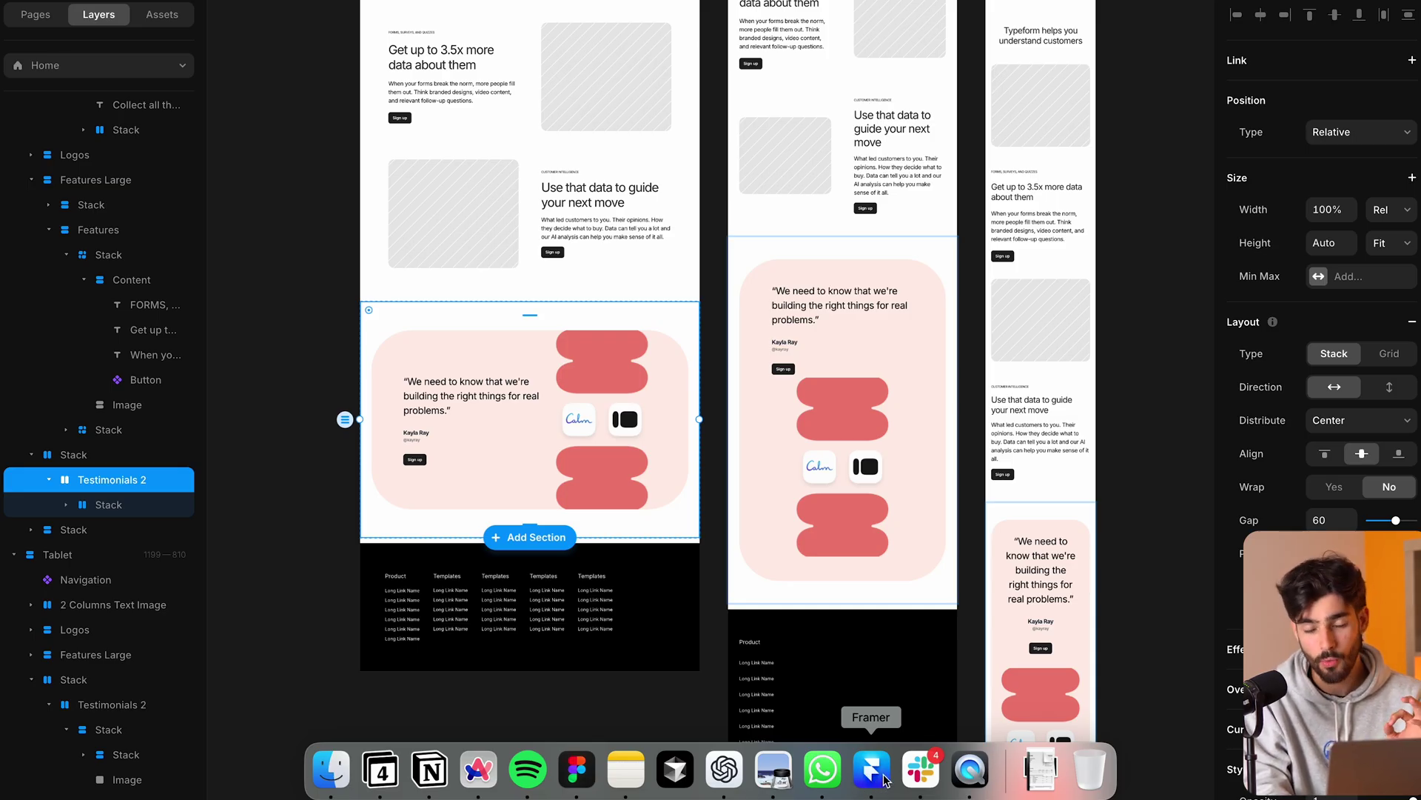
scroll(948, 457, "up", 4)
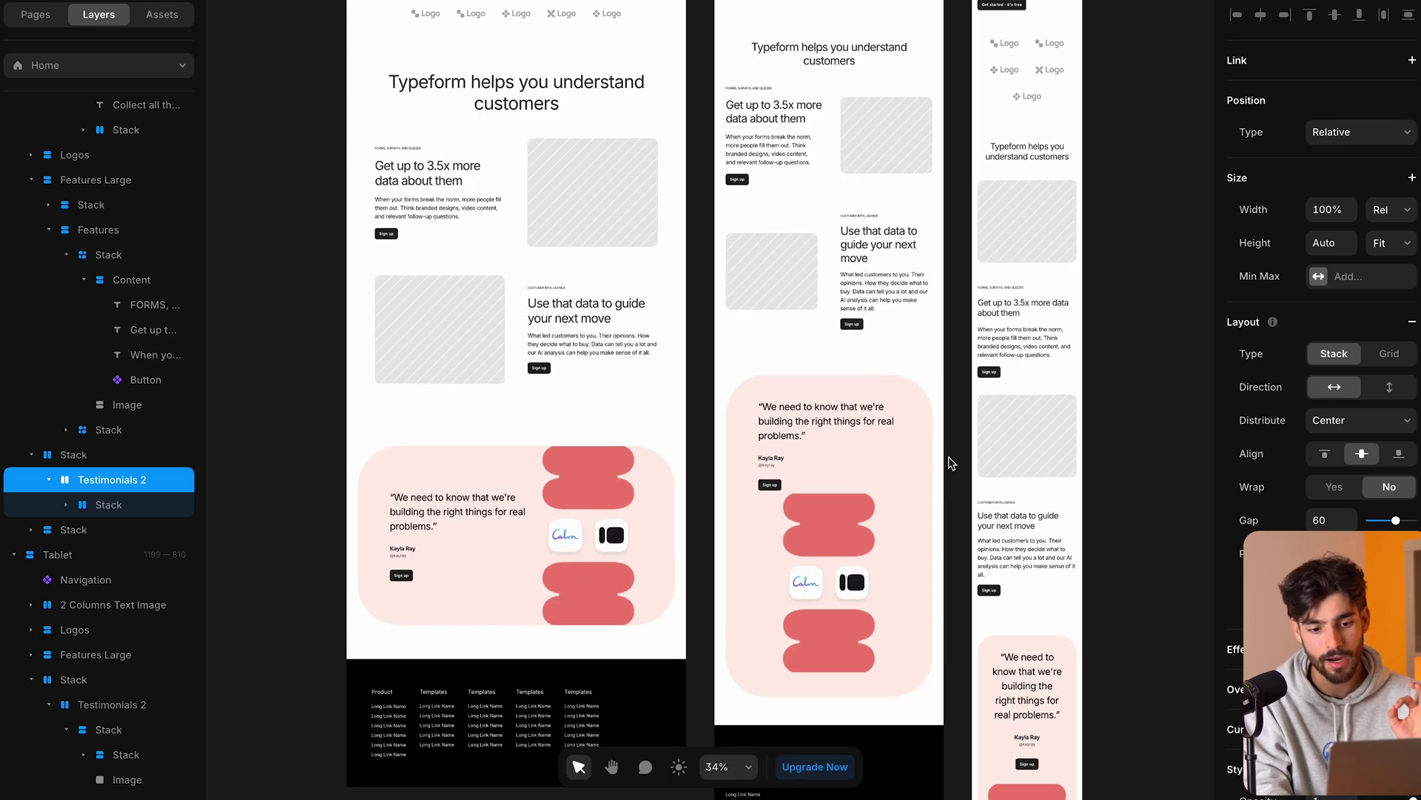
scroll(948, 462, "up", 6)
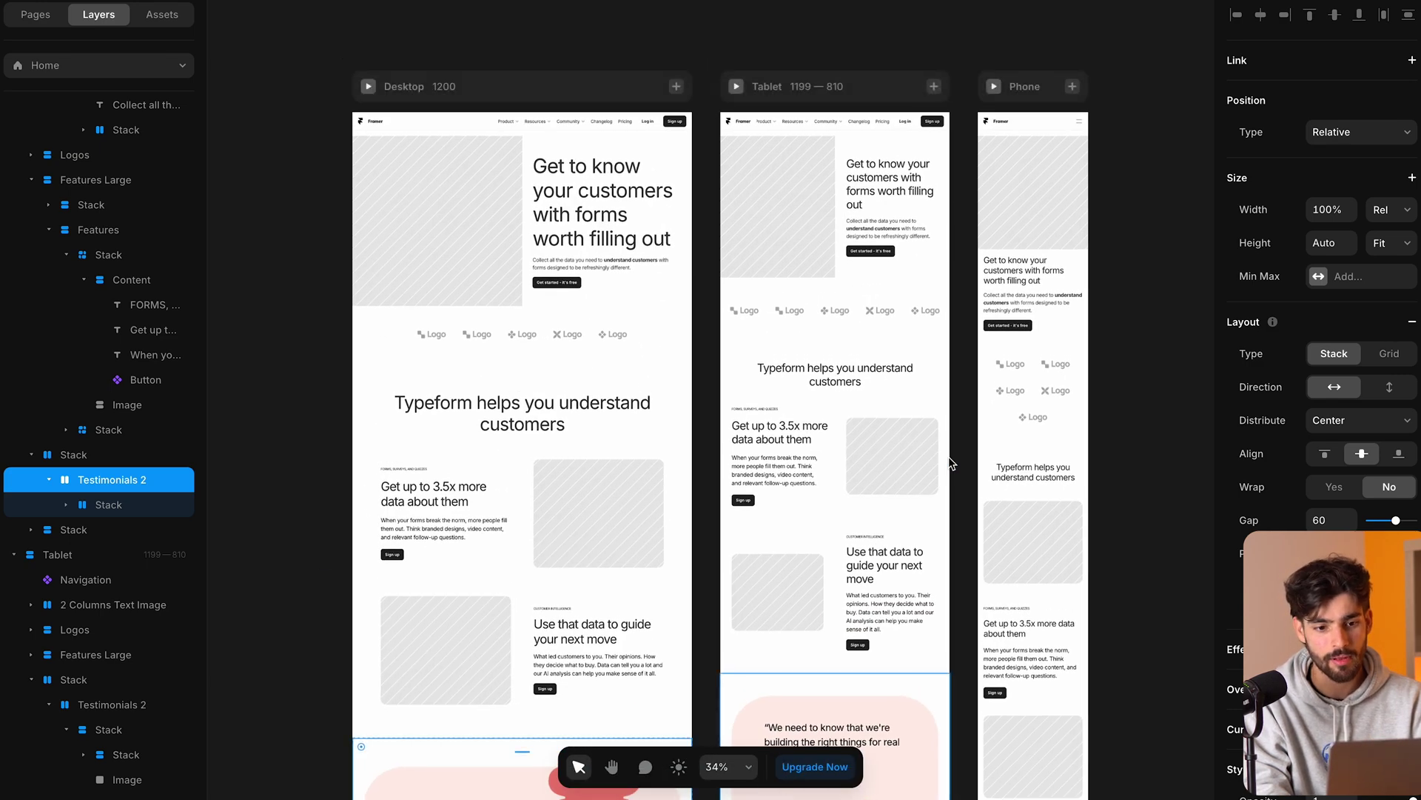
left_click(1016, 44)
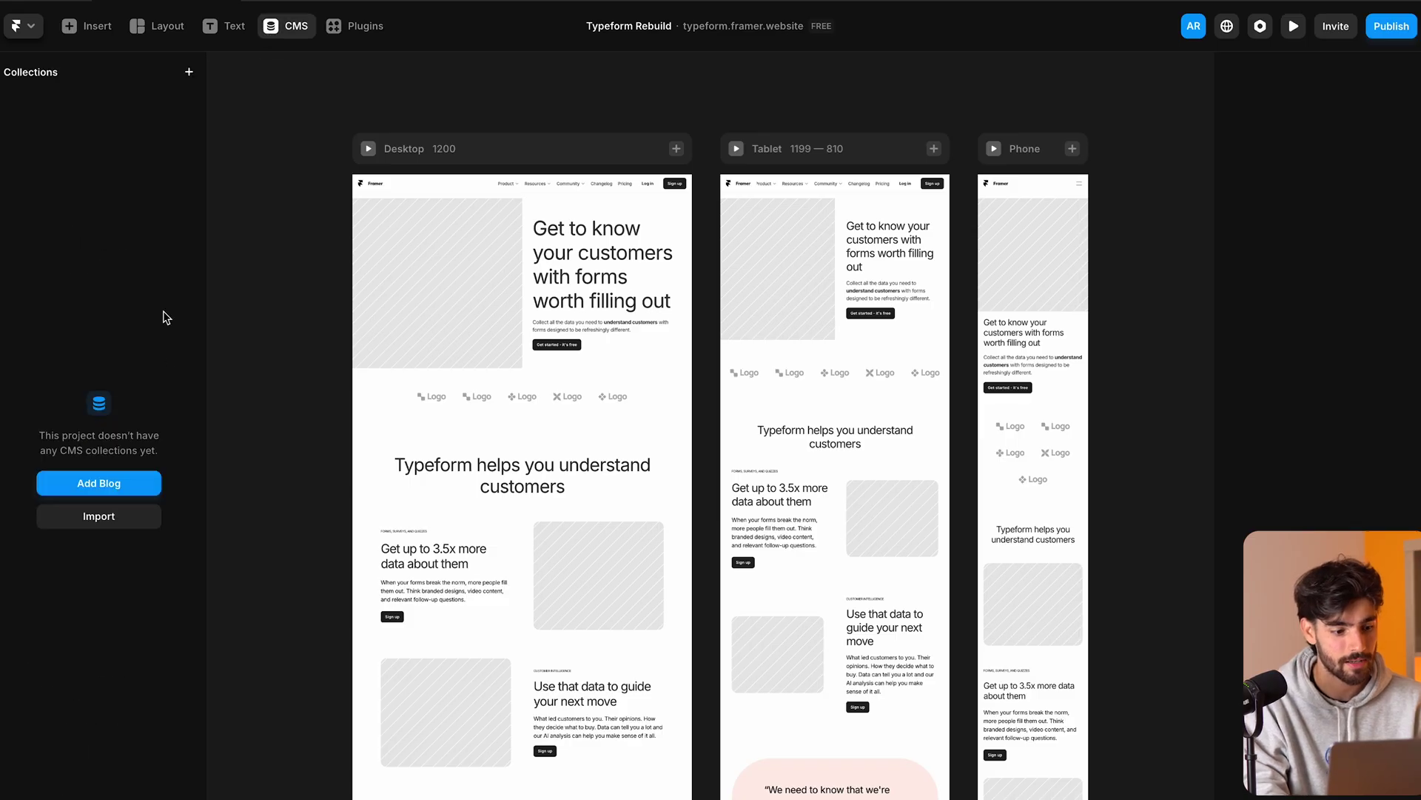
Step: Look through the Plugins and Layout menus, then bring up the Insert elements panel
left_click(354, 25)
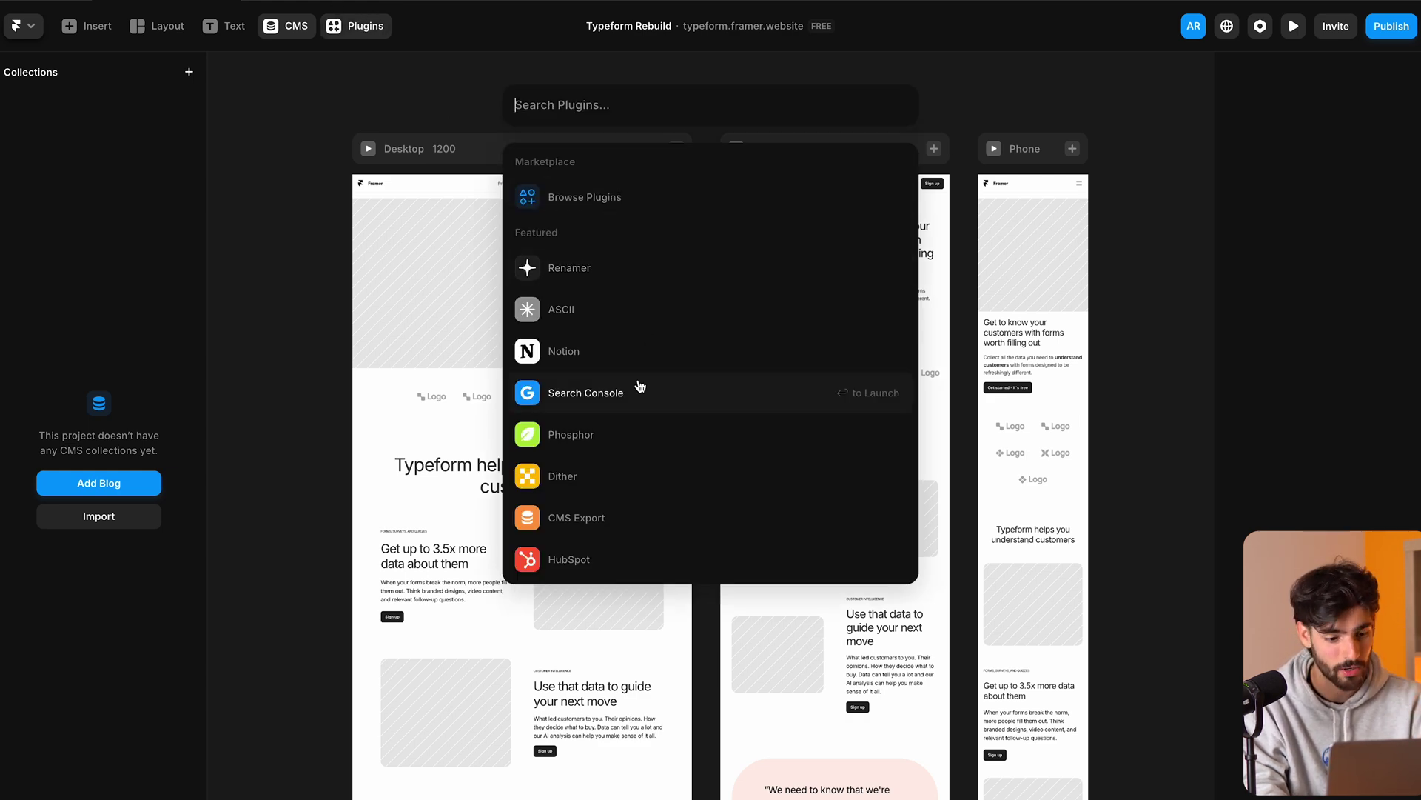
key("Escape")
left_click(154, 27)
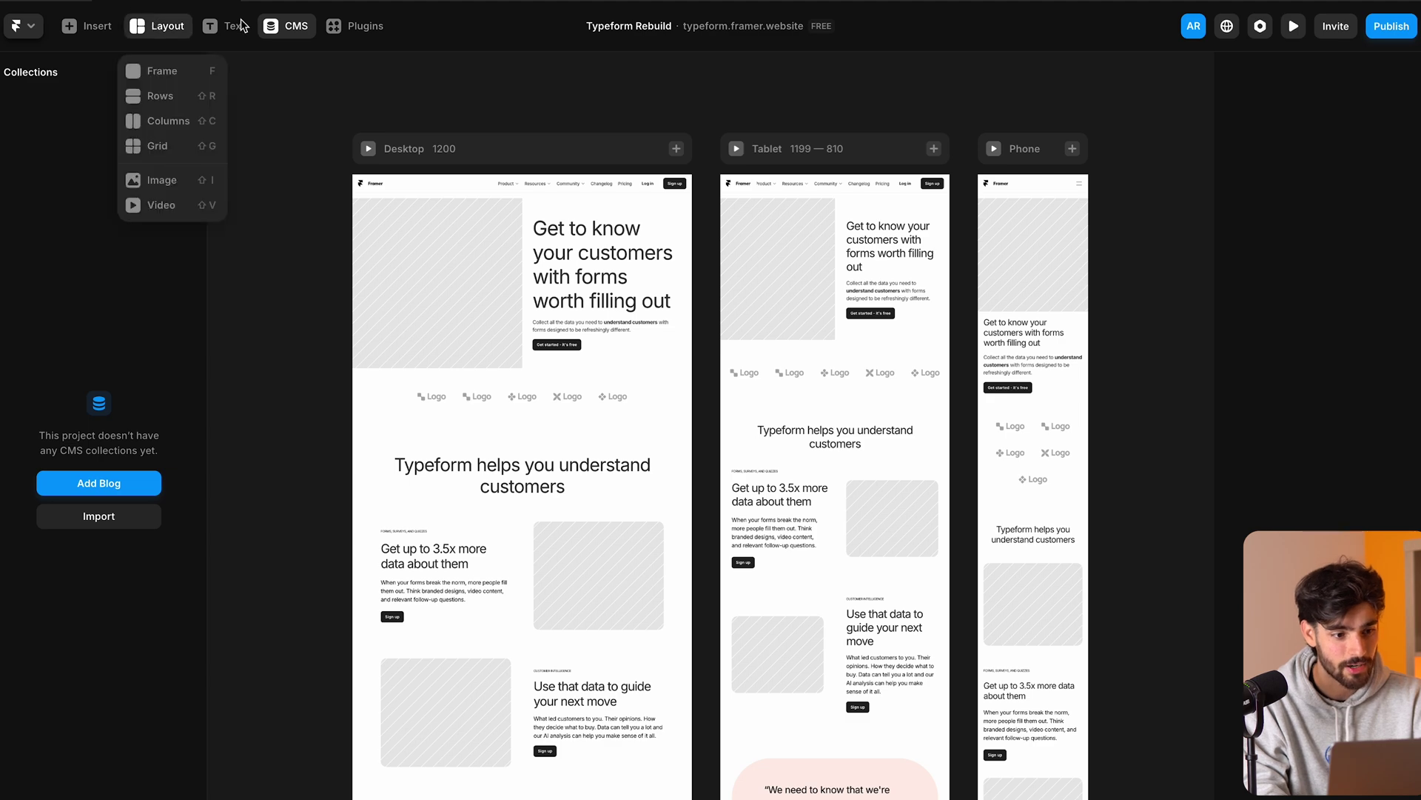
left_click(68, 26)
Step: Add a Creative Time & Date clock and move it to the top of Features Large
mouse_move(85, 513)
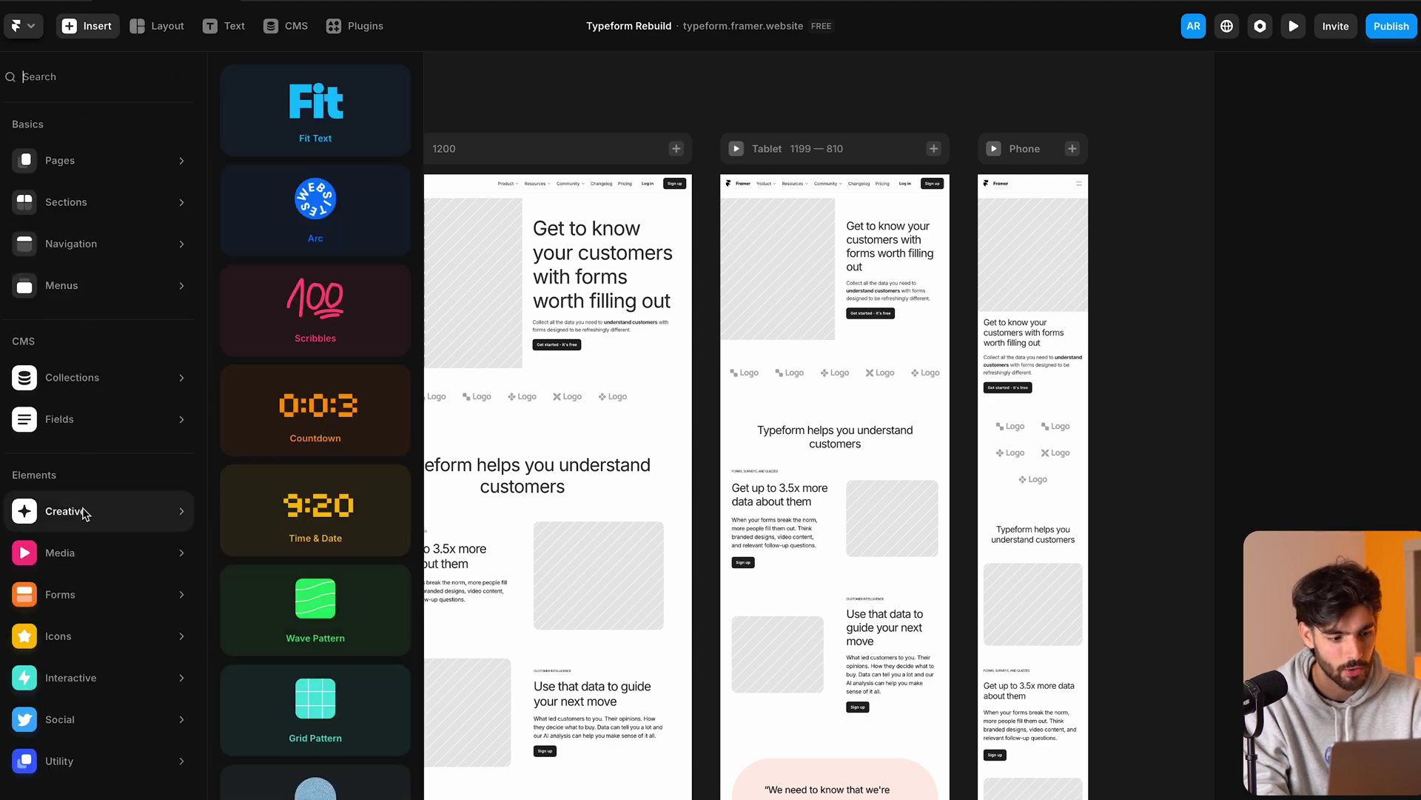
left_click(325, 536)
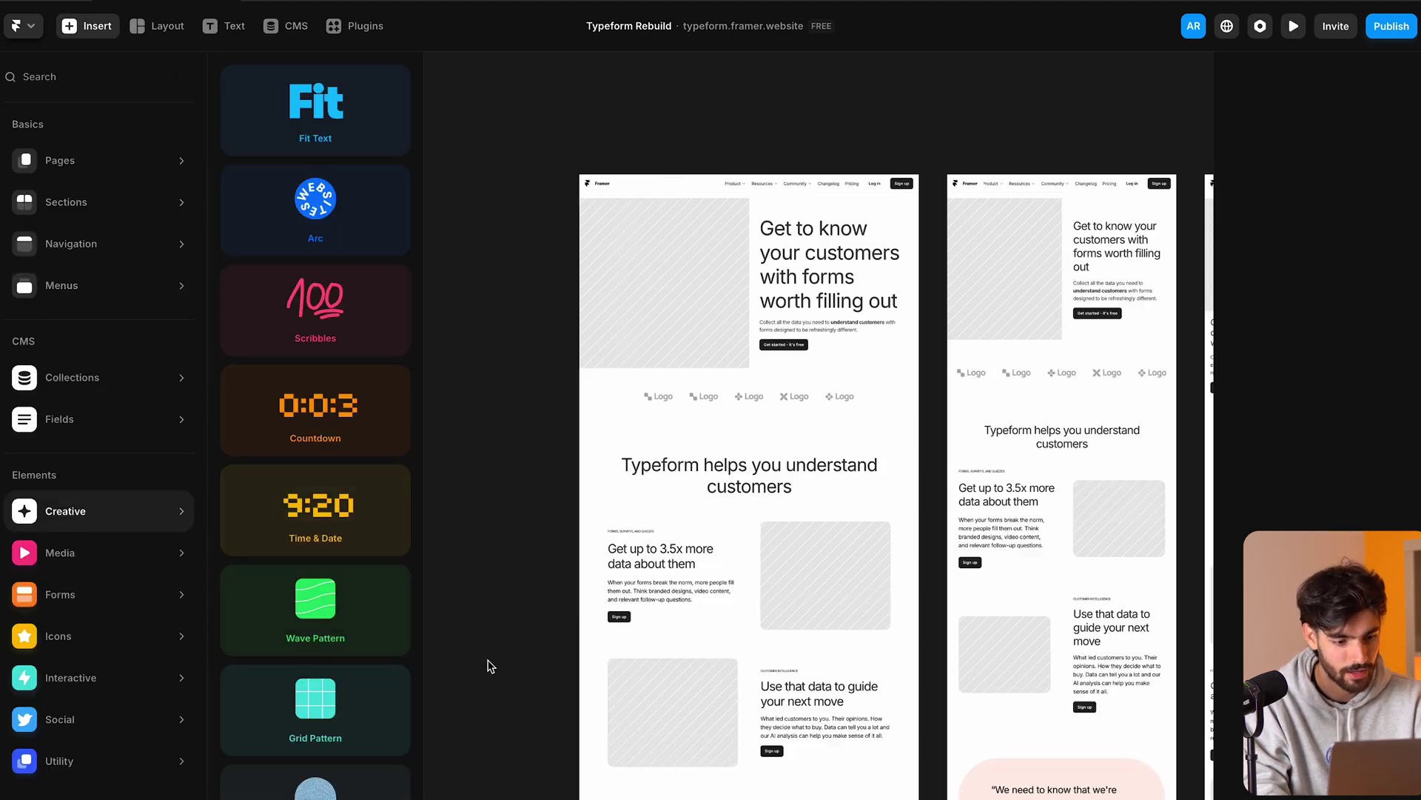
scroll(813, 487, "up", 5)
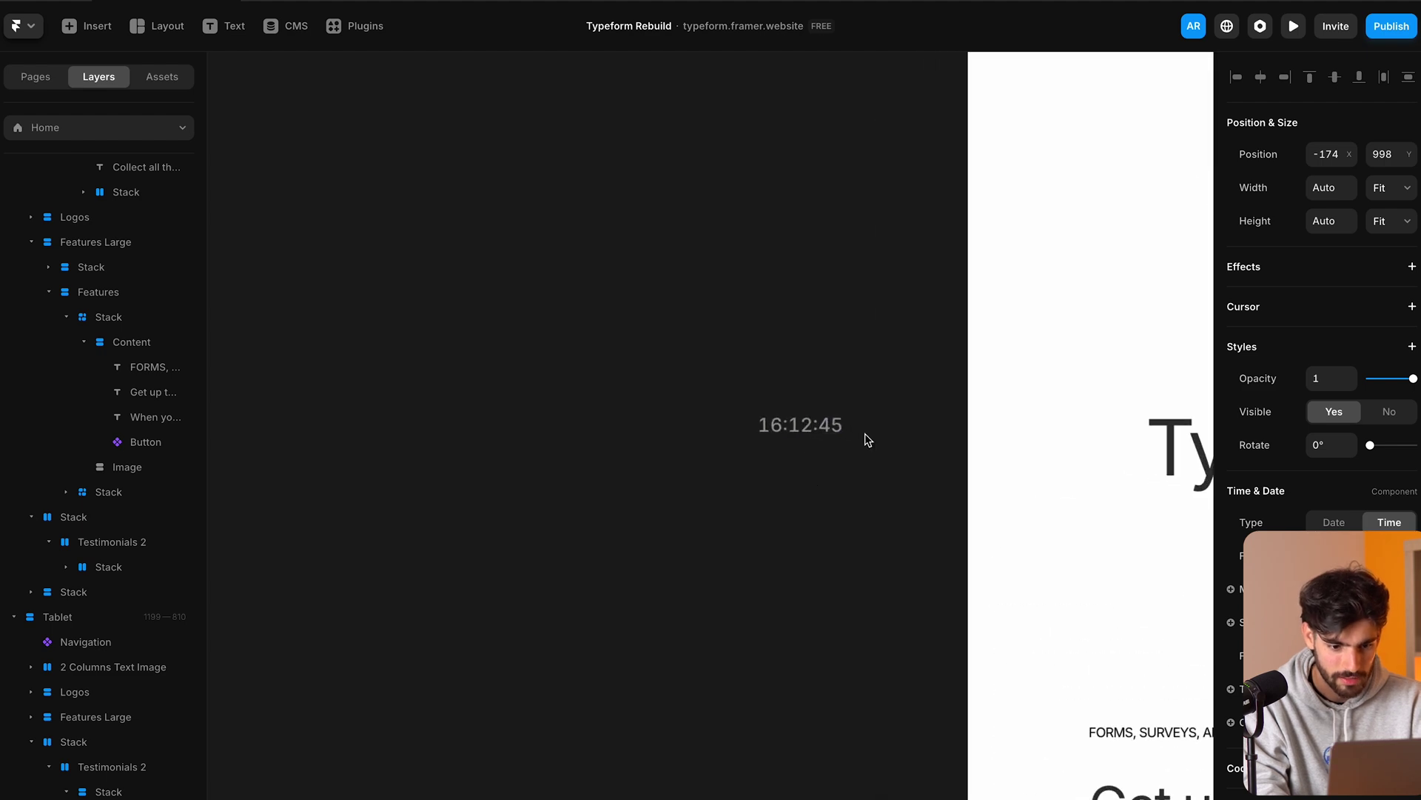
left_click_drag(774, 400, 1124, 356)
scroll(1125, 356, "down", 5)
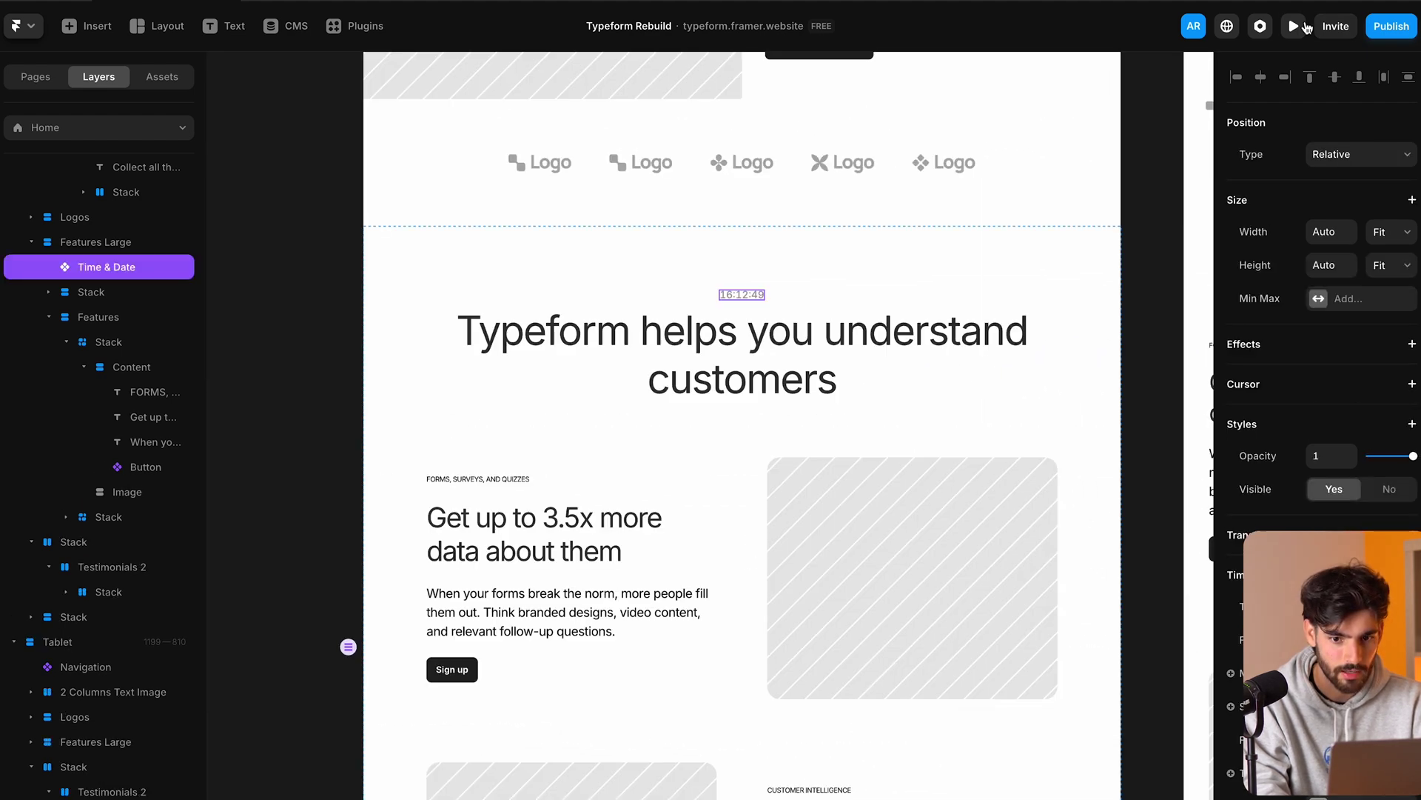
Step: Preview the page, return to editing, then select and delete the Time & Date clock
key("super+p")
scroll(784, 404, "down", 8)
left_click_drag(740, 301, 668, 308)
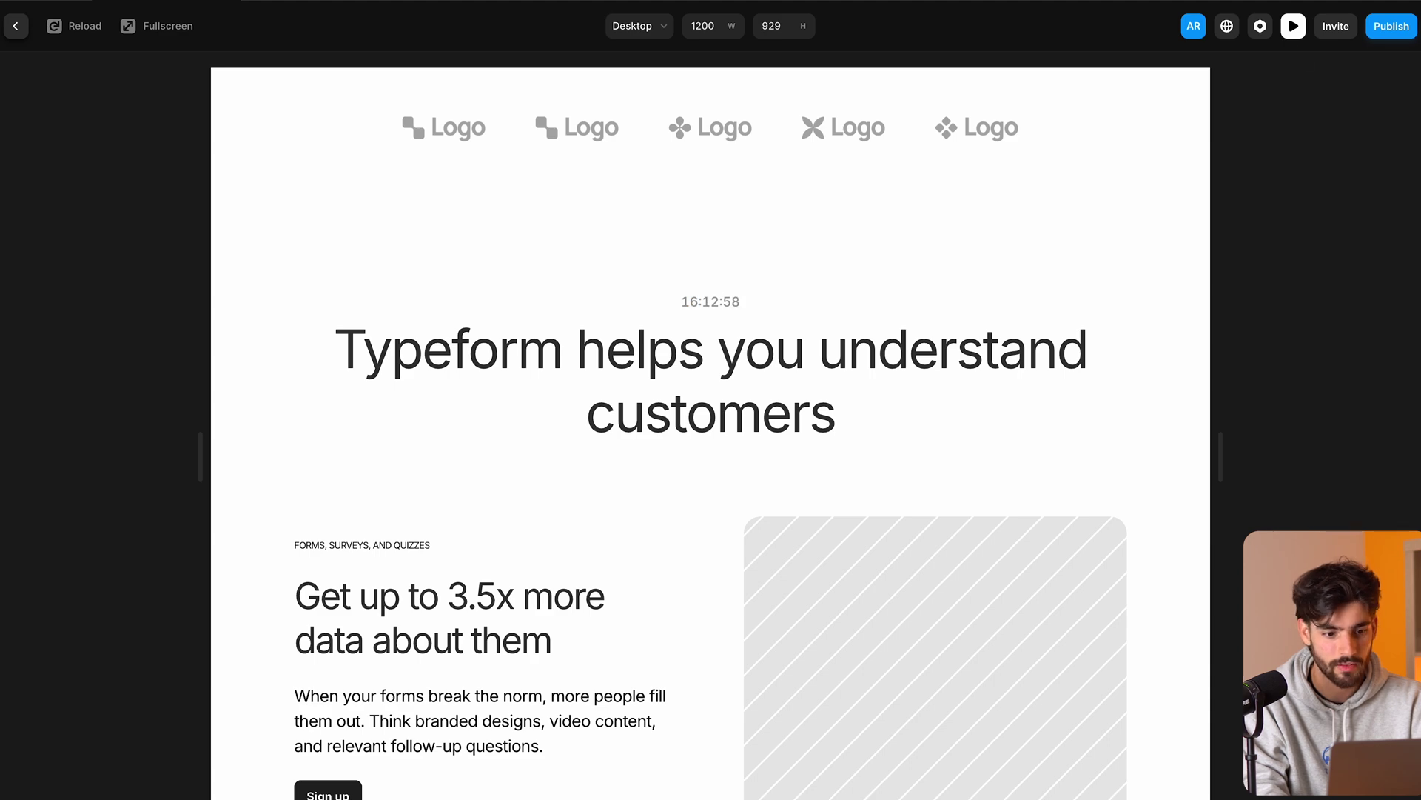
left_click(19, 32)
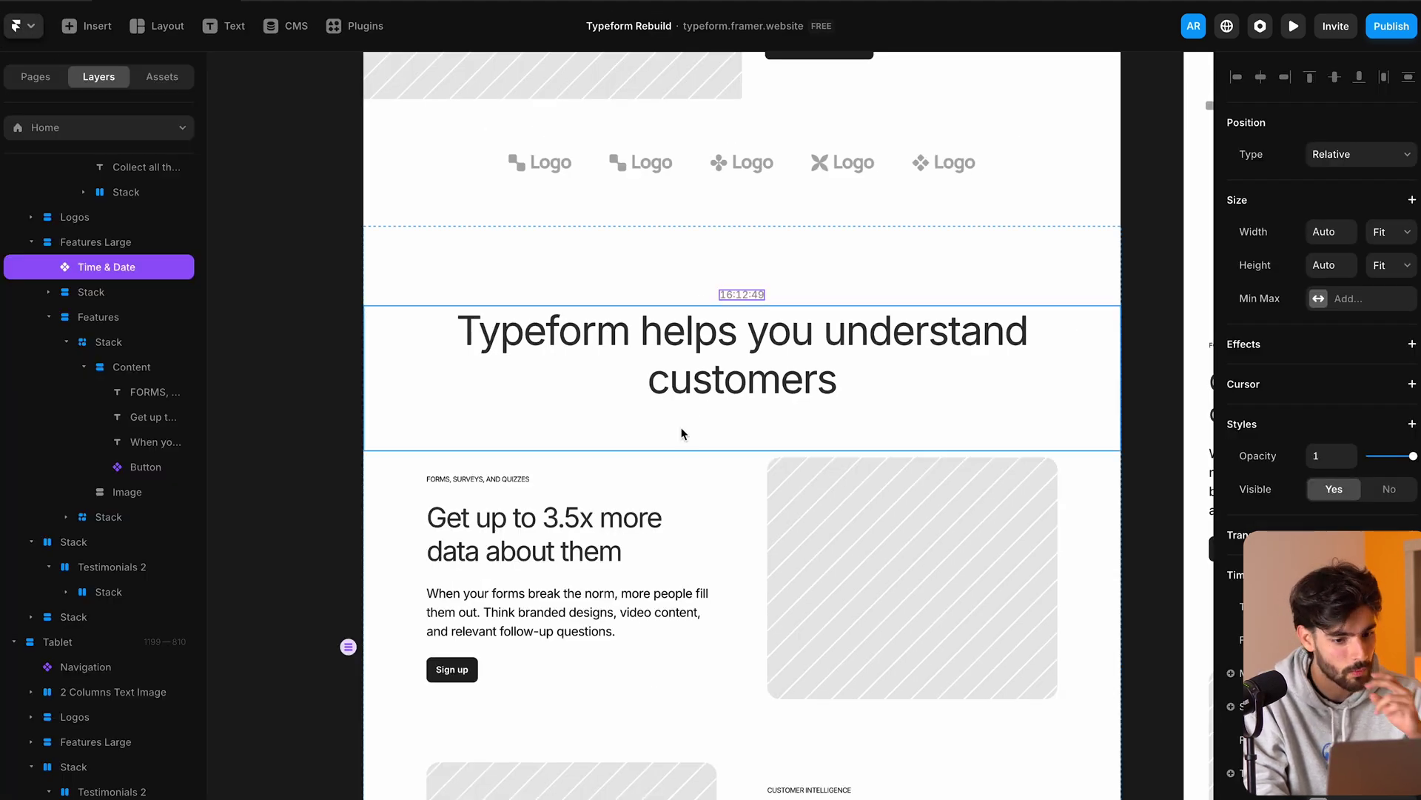
left_click(743, 300)
left_click(744, 298)
left_click(762, 296)
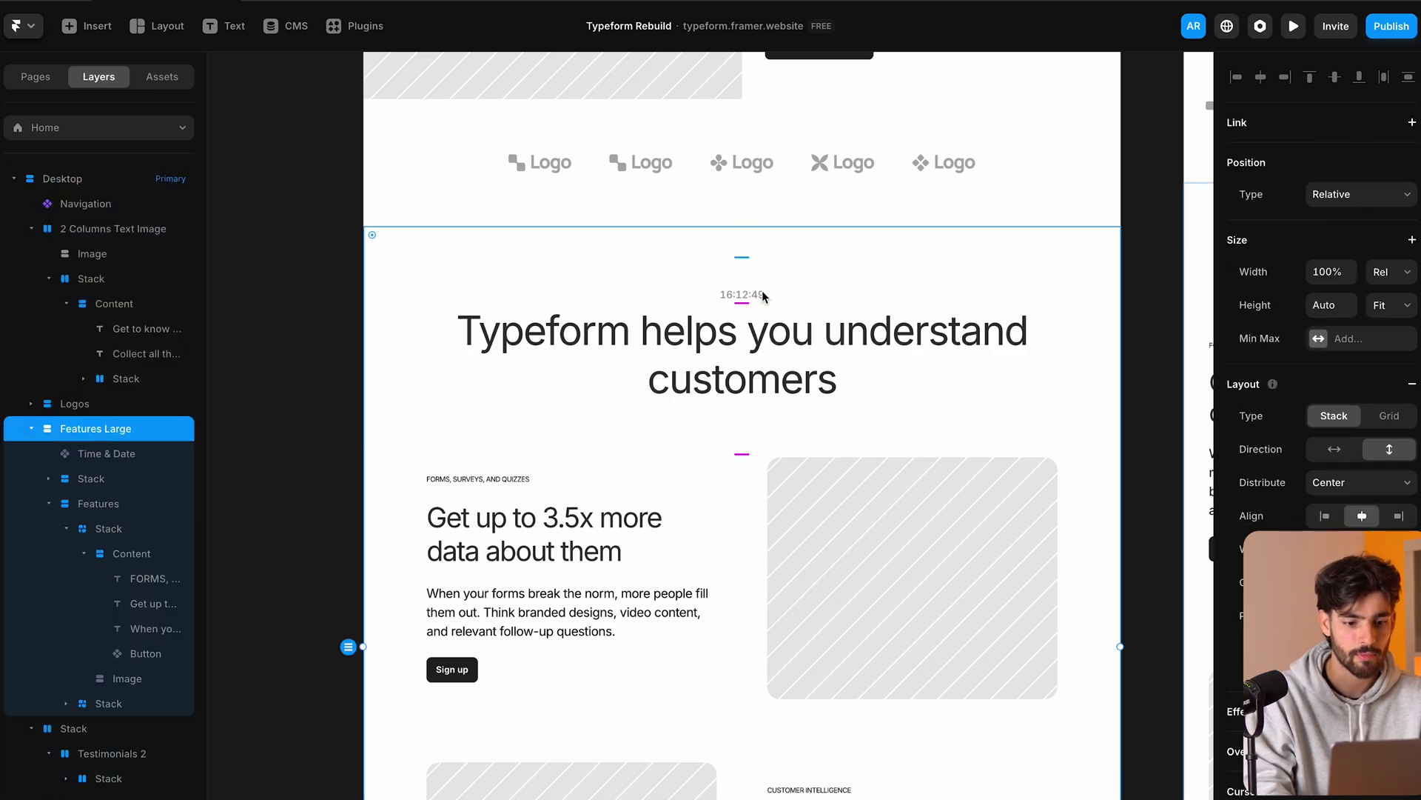
left_click(763, 294)
key("Delete")
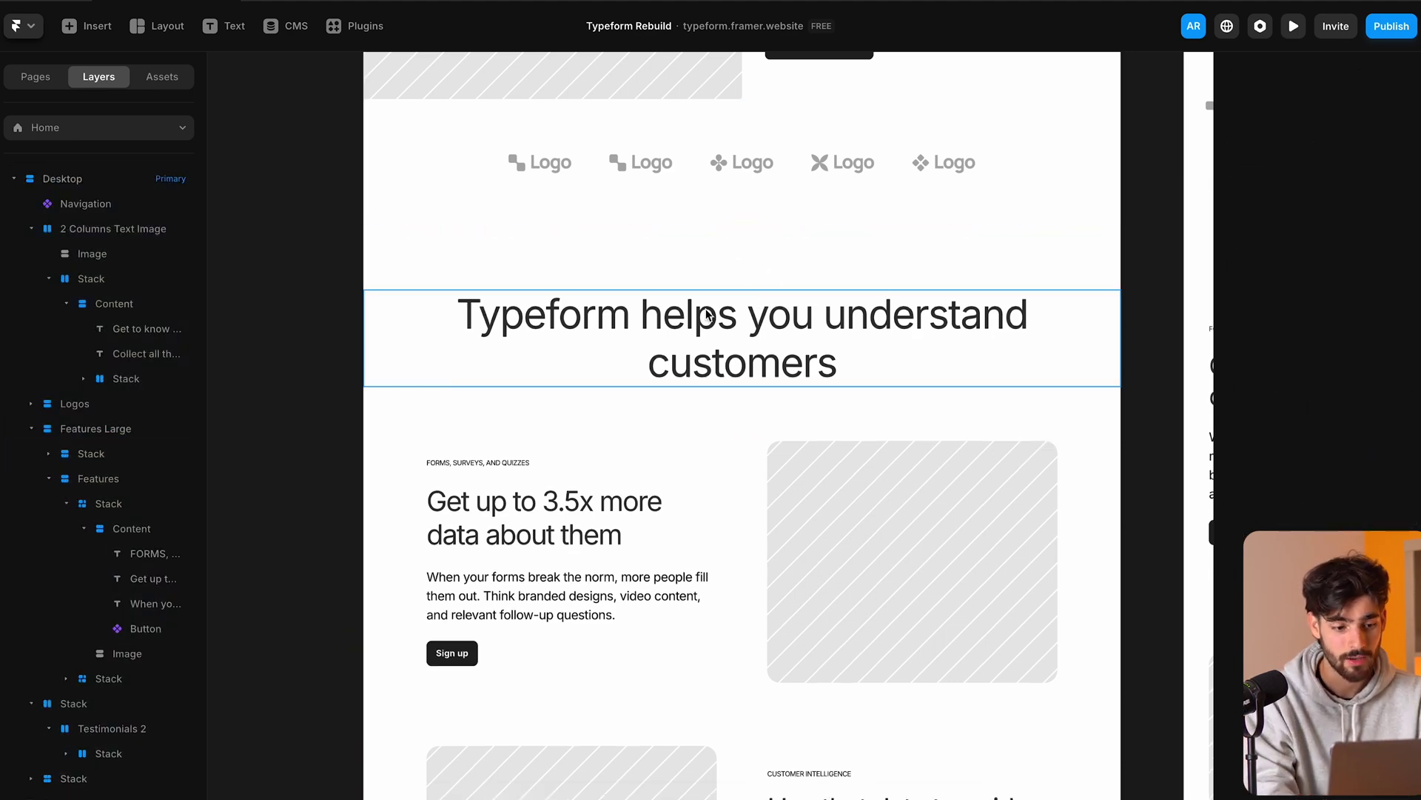
scroll(350, 348, "down", 5)
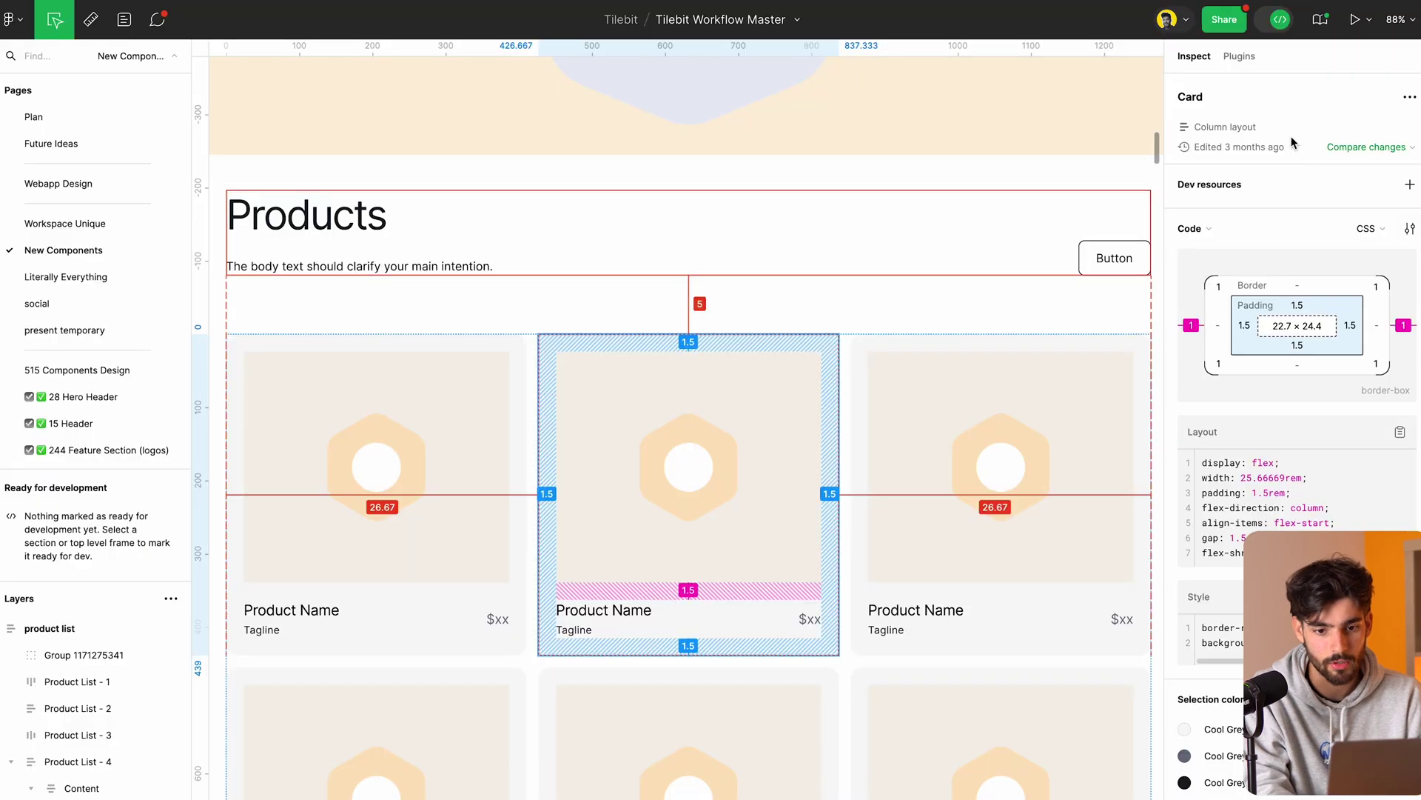
Step: Switch the Figma file from Dev Mode to Design mode and clear the Framer selection
left_click(1266, 16)
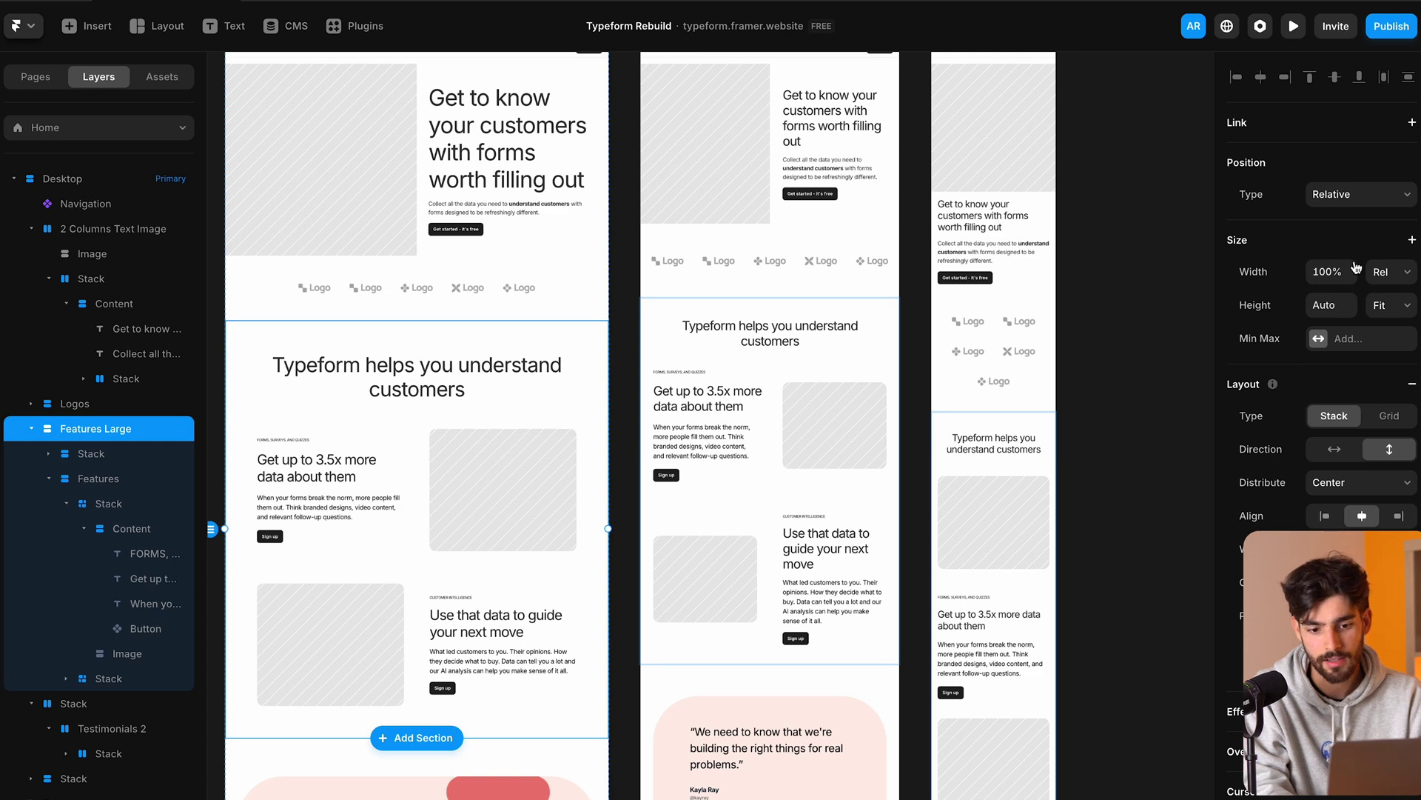
left_click(1082, 392)
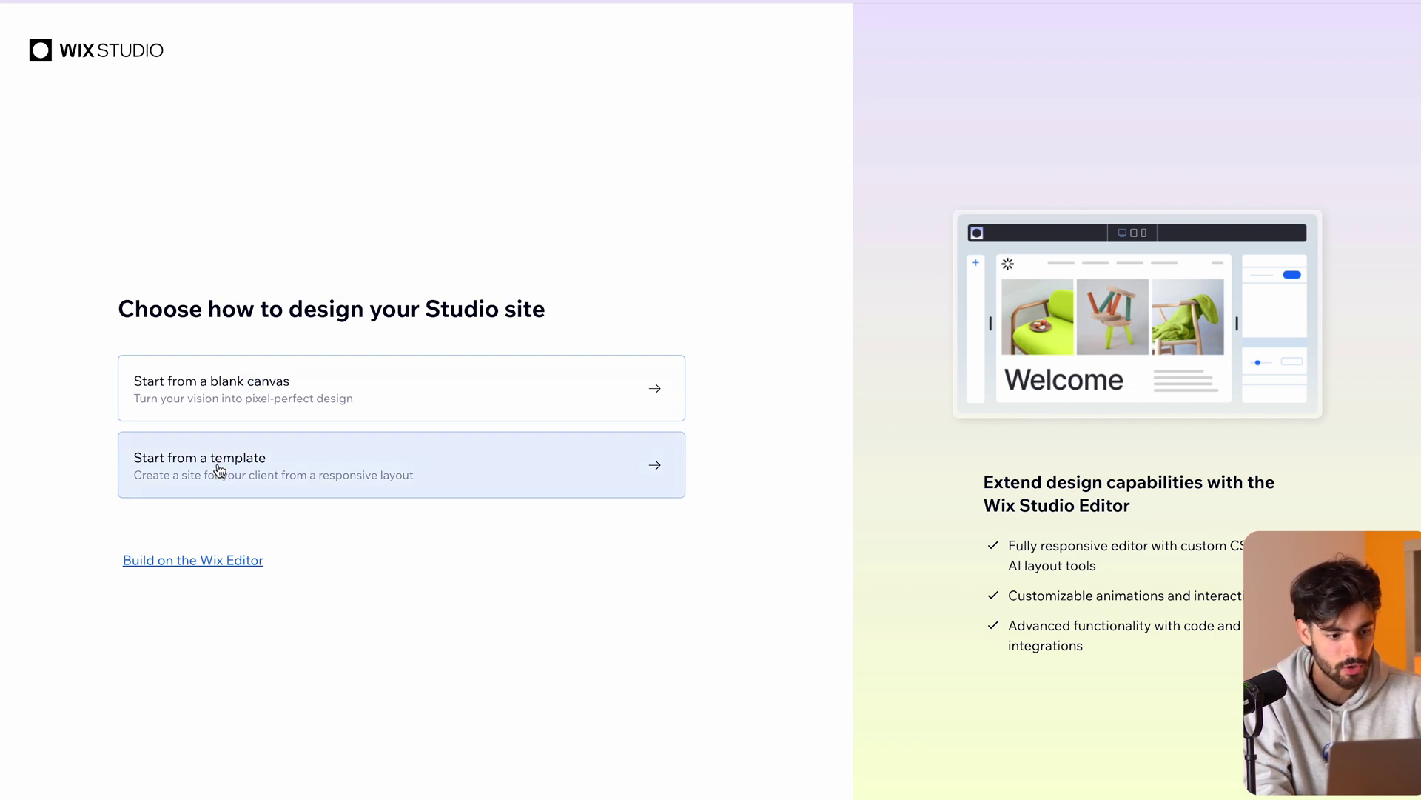
Step: Choose to start from a template and browse the gallery to the construction template
left_click(220, 470)
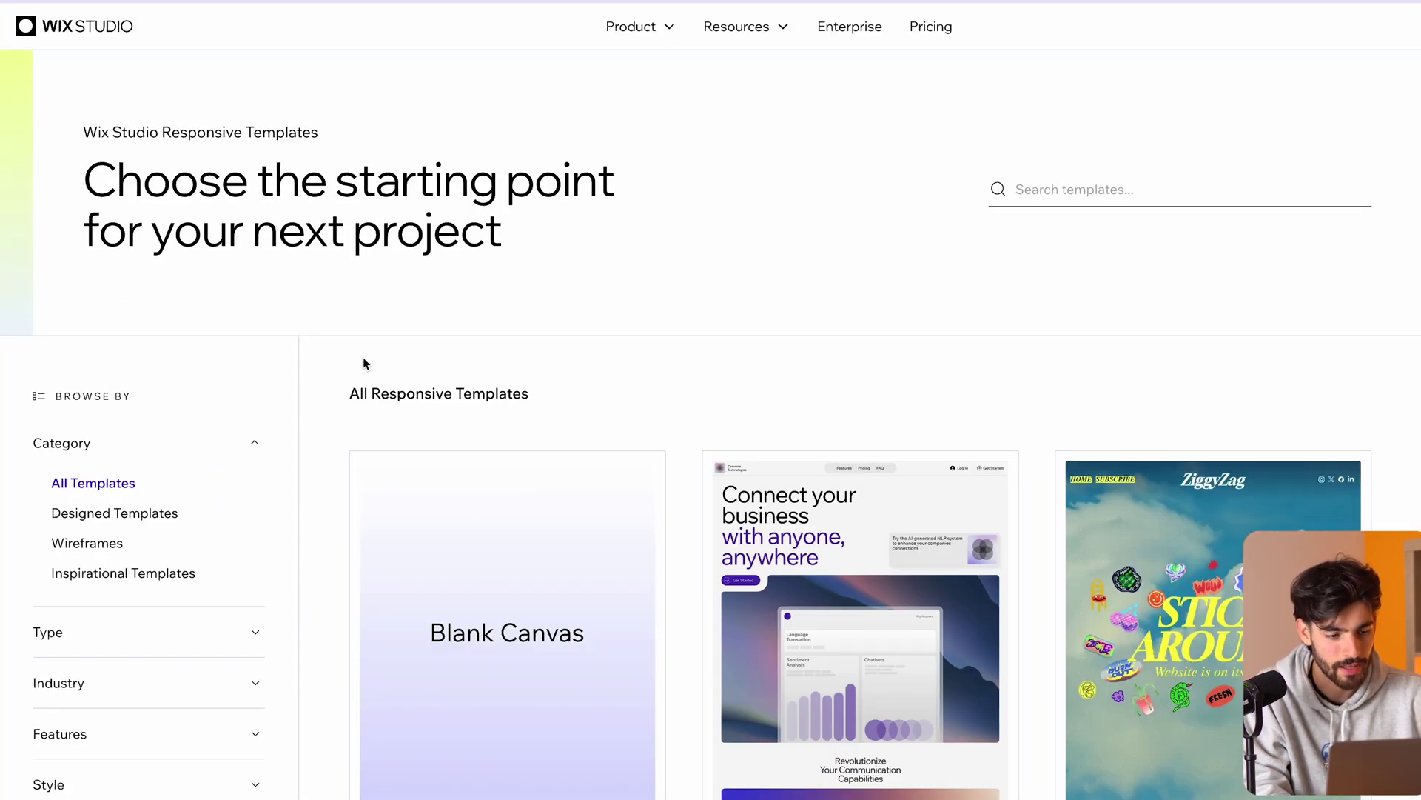
scroll(362, 362, "down", 5)
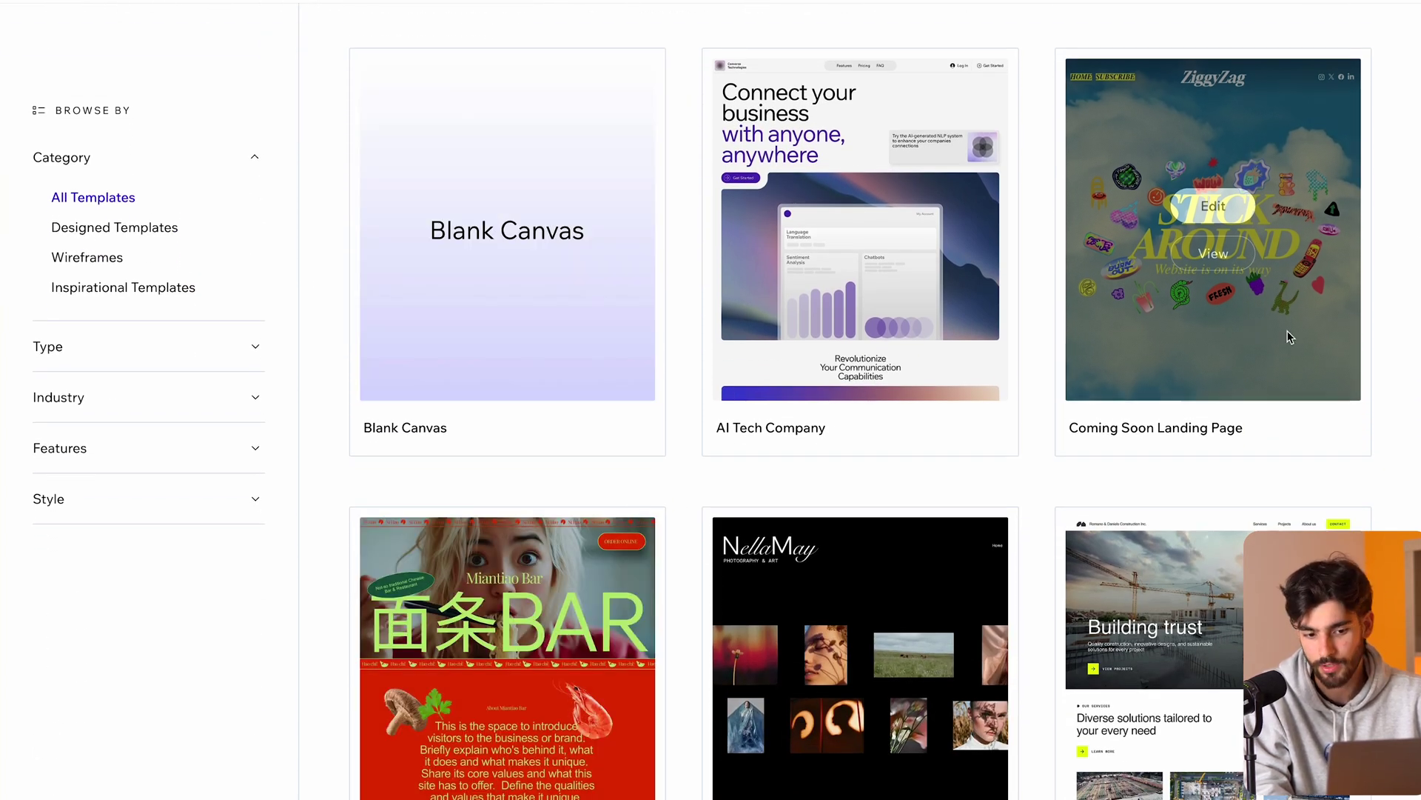
scroll(1061, 495, "down", 4)
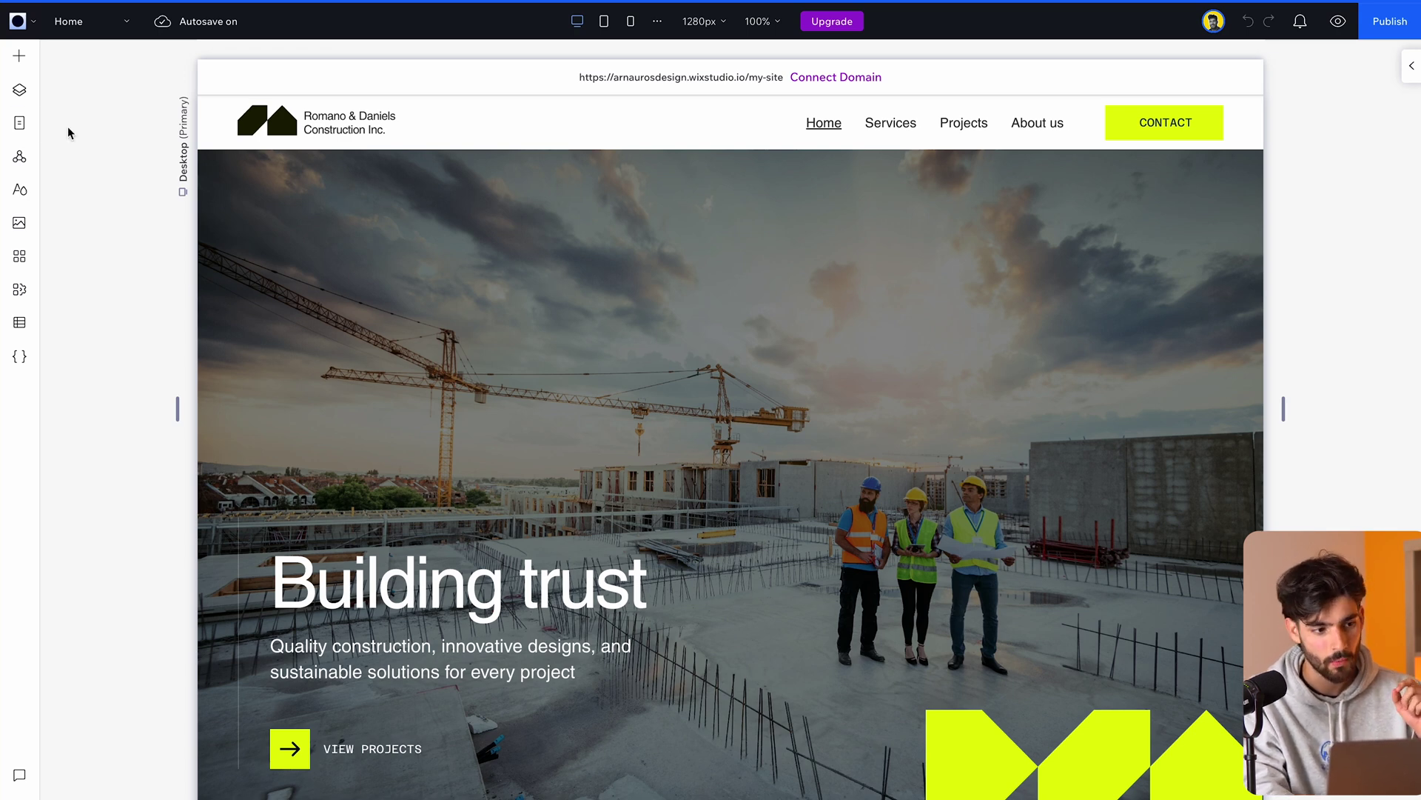
Step: Inspect the Building trust hero section, collapse the right panel, and open the App Market
left_click(596, 289)
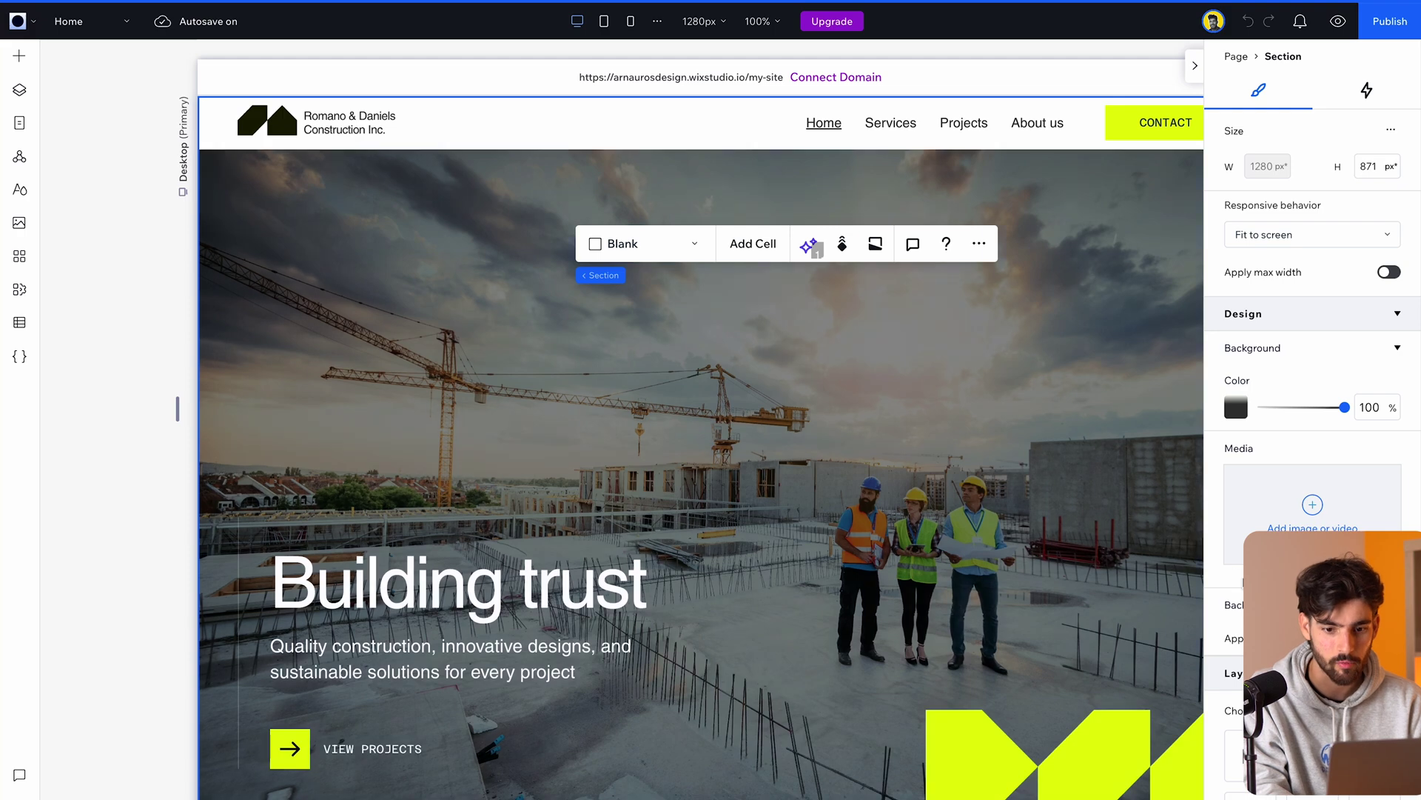
scroll(1234, 386, "down", 6)
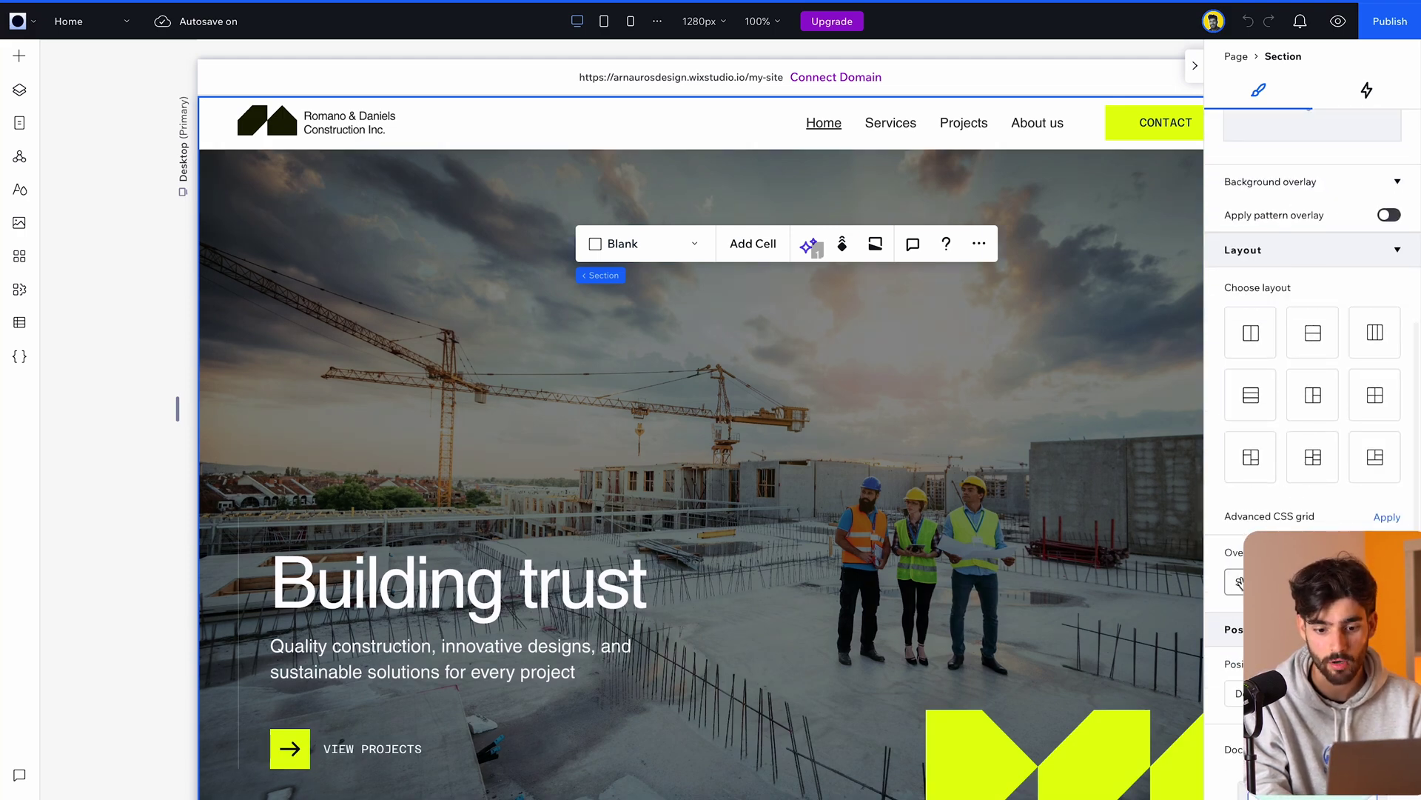
scroll(1238, 582, "up", 5)
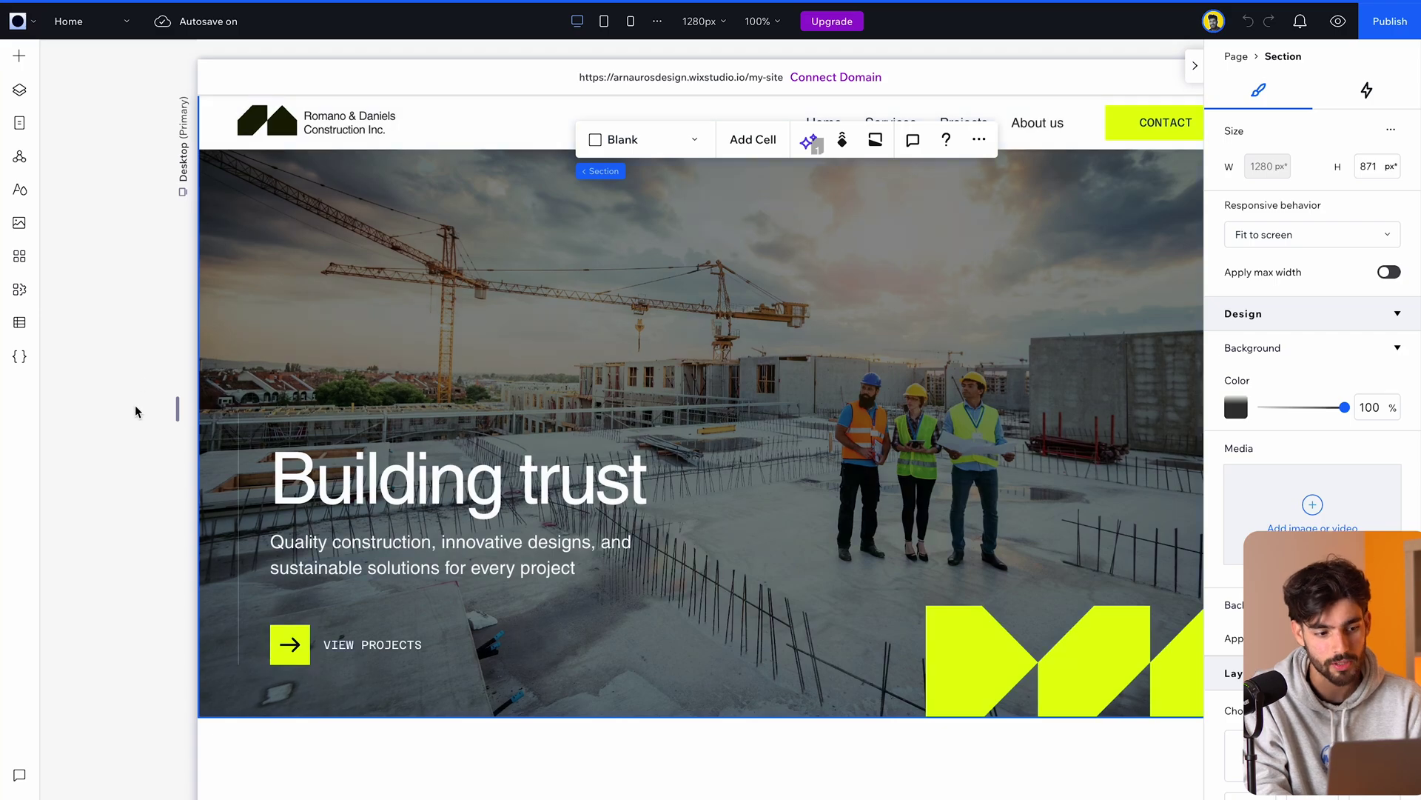
left_click(136, 411)
scroll(619, 440, "down", 5)
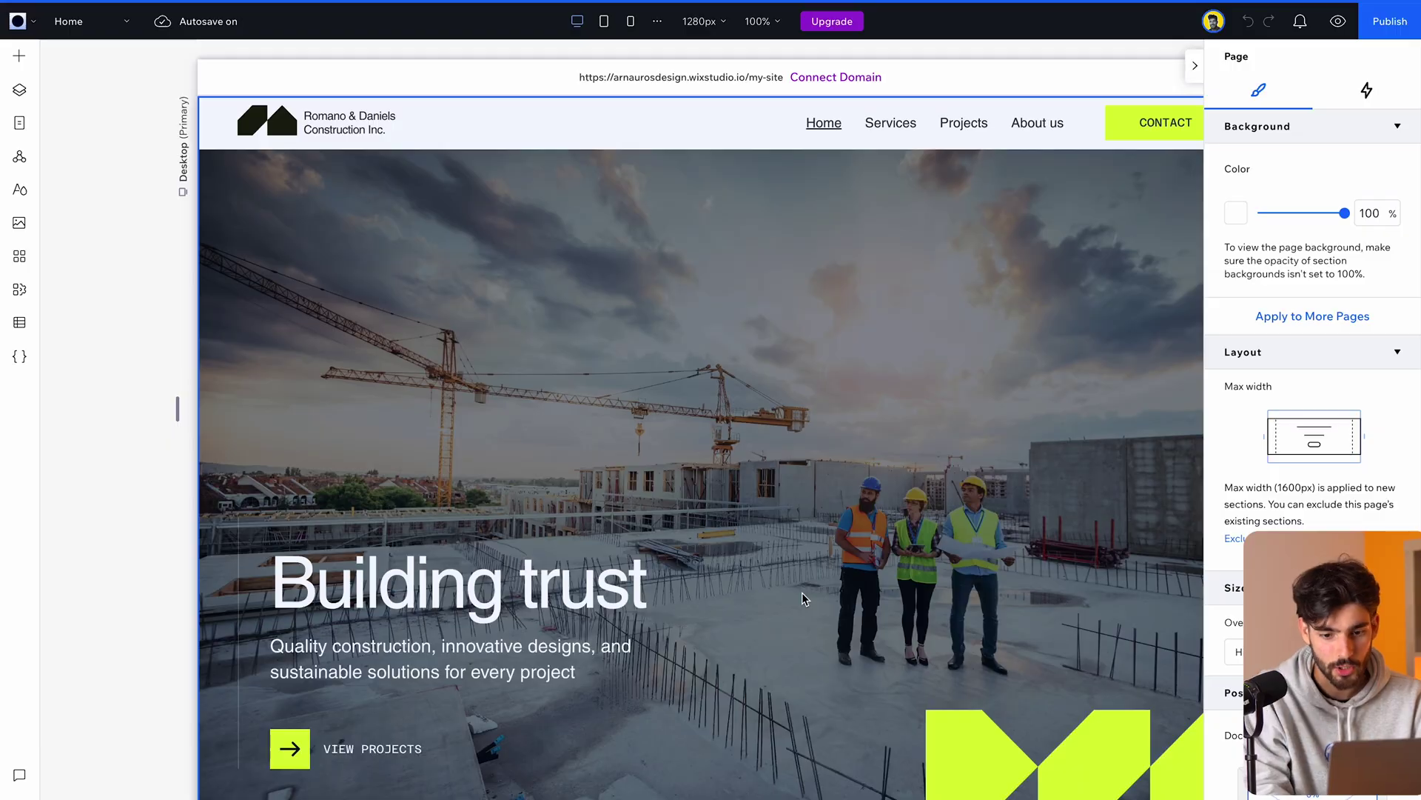
scroll(802, 592, "down", 5)
scroll(802, 595, "down", 1)
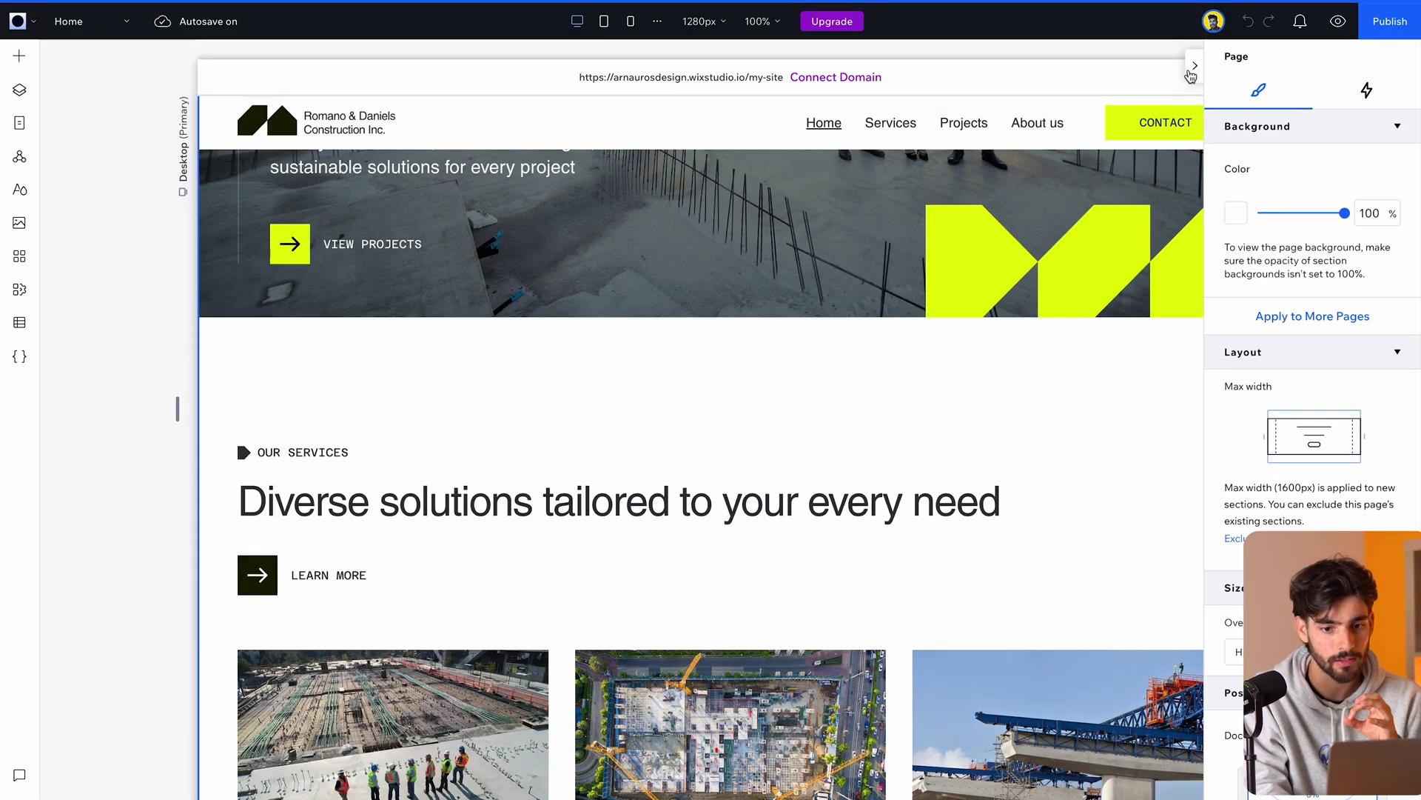
left_click(1192, 70)
left_click(19, 255)
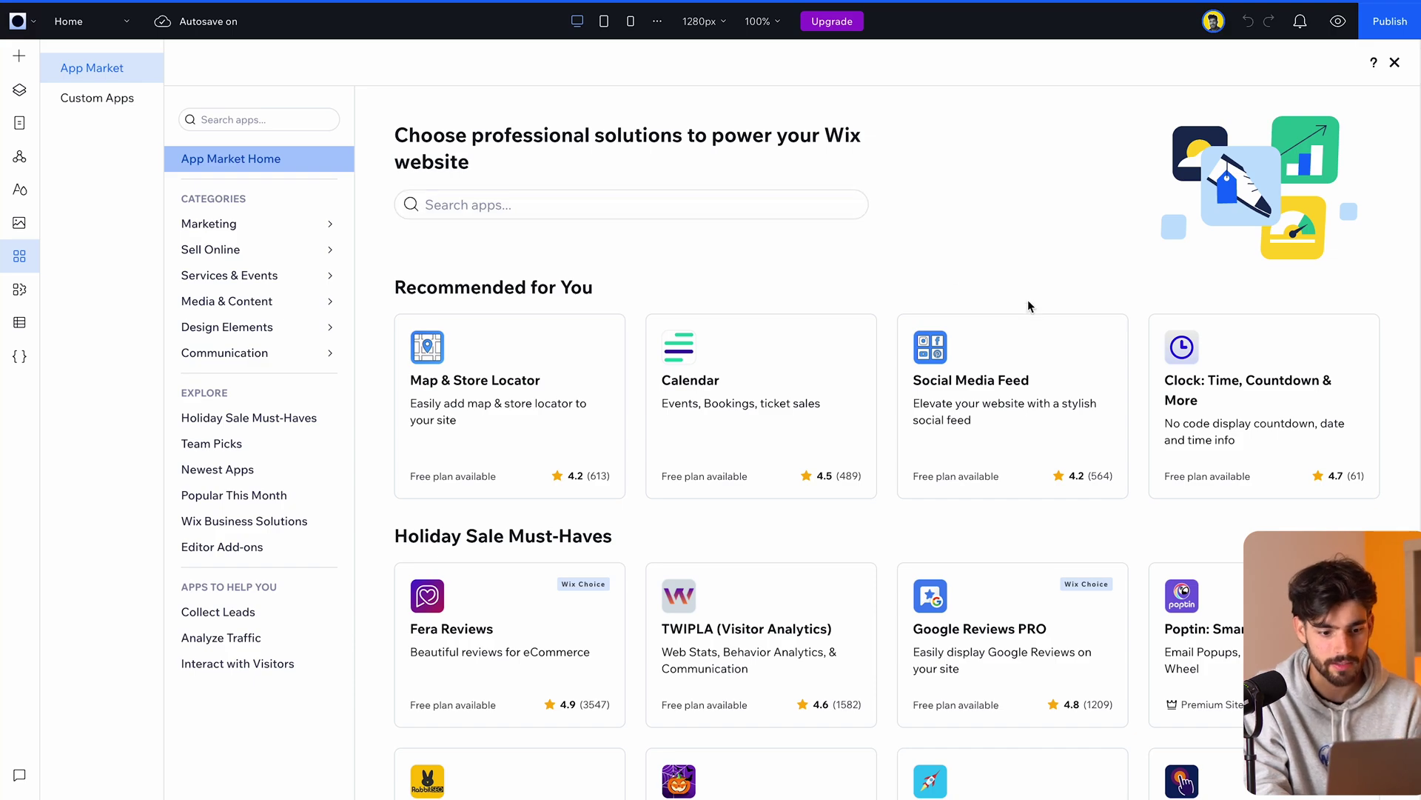
Step: Scroll through the App Market listings, then close the App Market
scroll(962, 391, "down", 12)
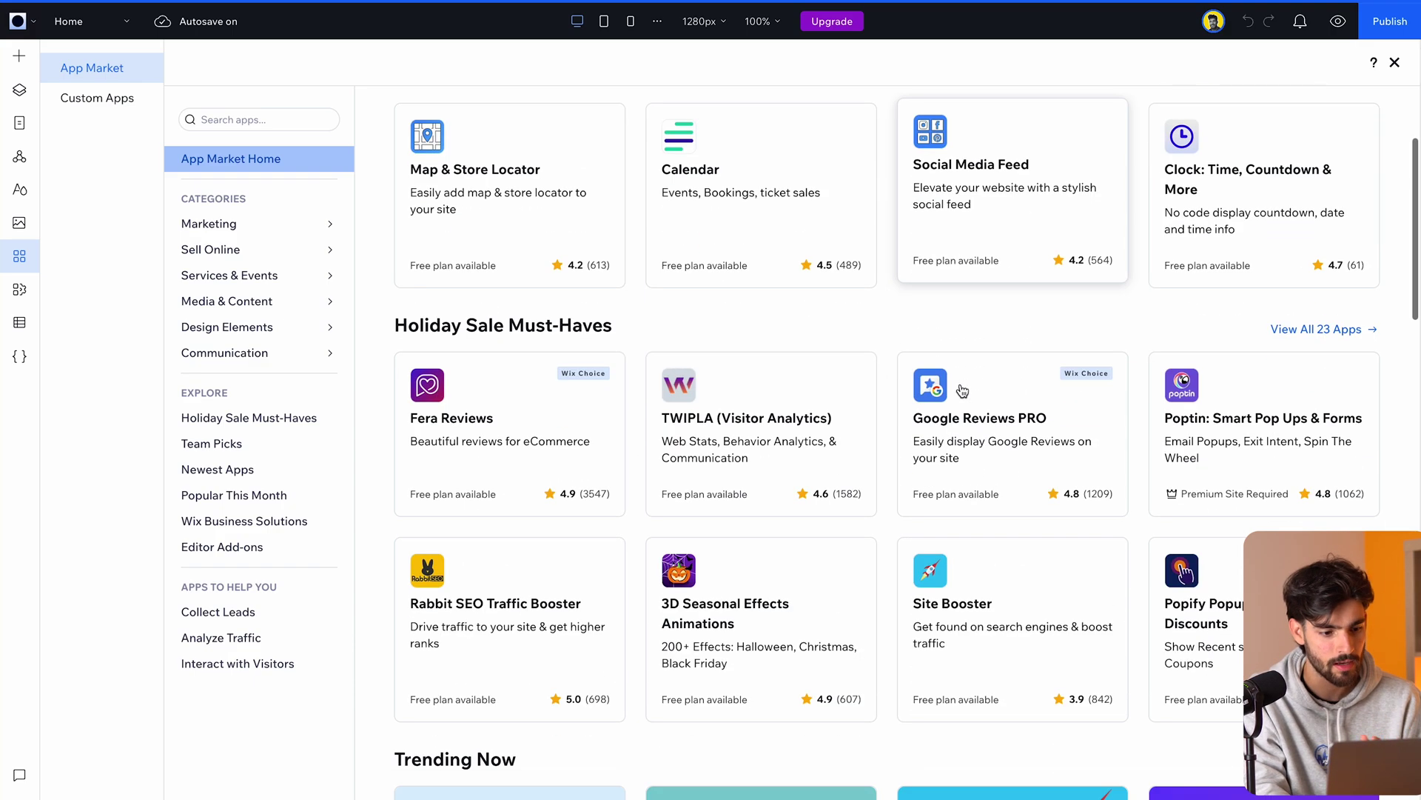
scroll(1177, 145, "down", 8)
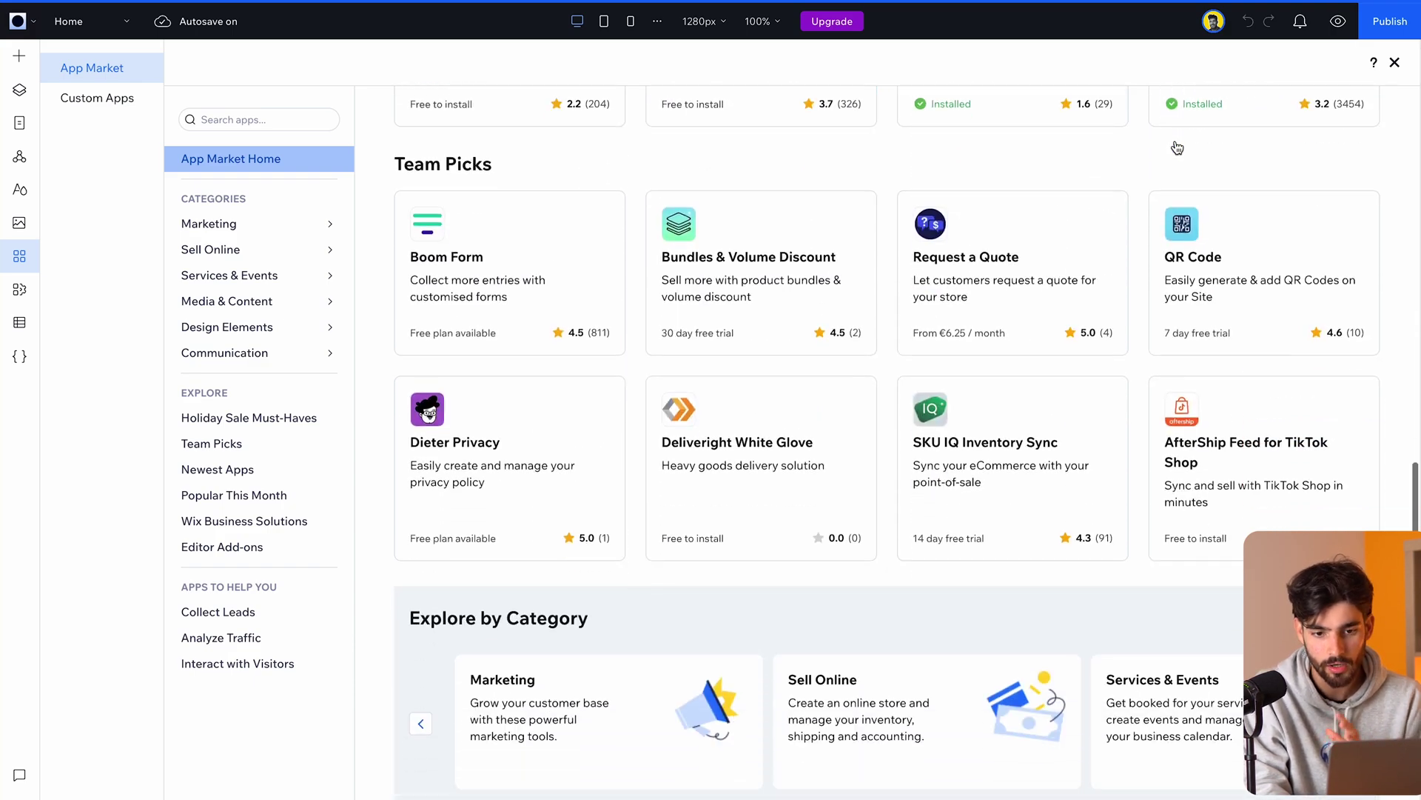
left_click(1396, 63)
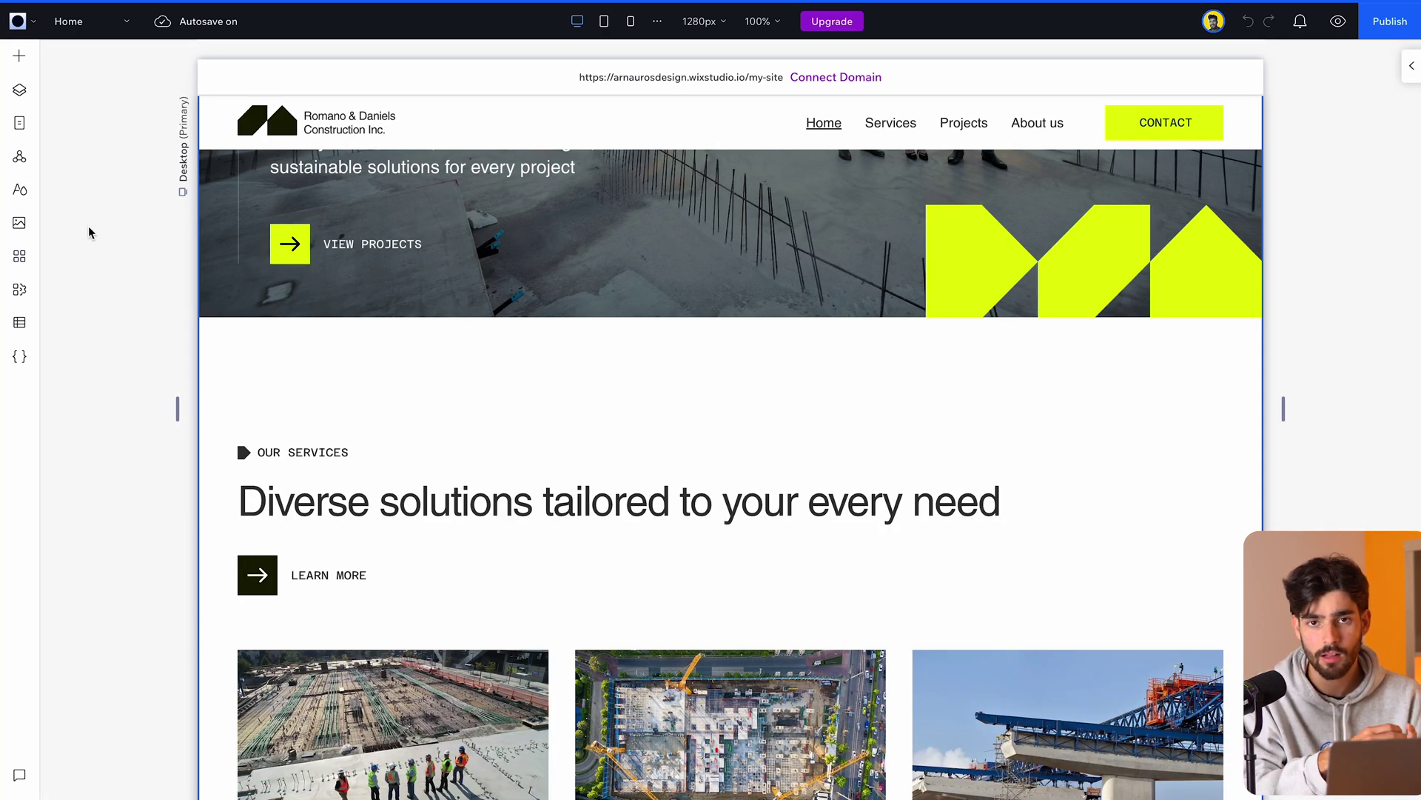
Step: Lay the services content stack out horizontally
left_click(390, 542)
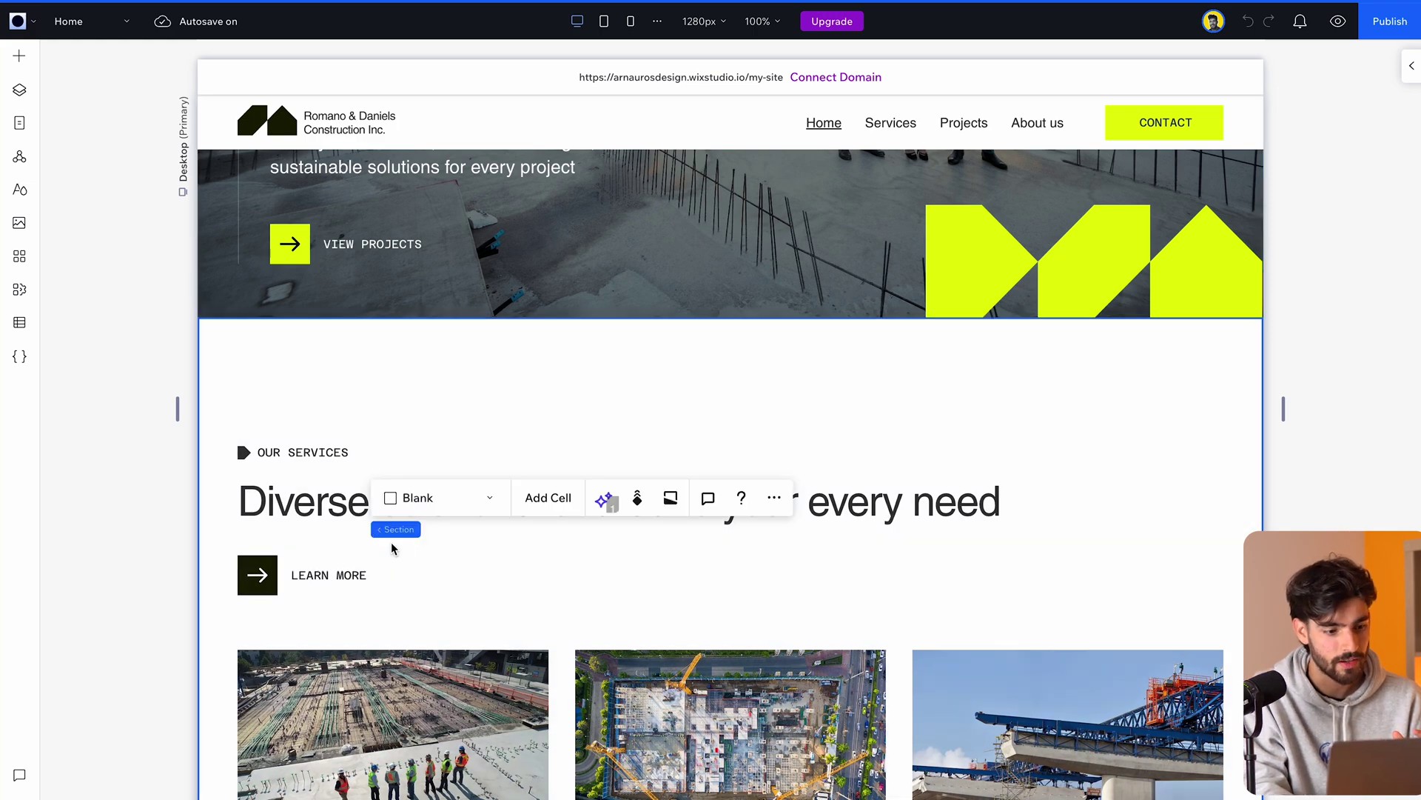
left_click(391, 542)
scroll(589, 384, "down", 3)
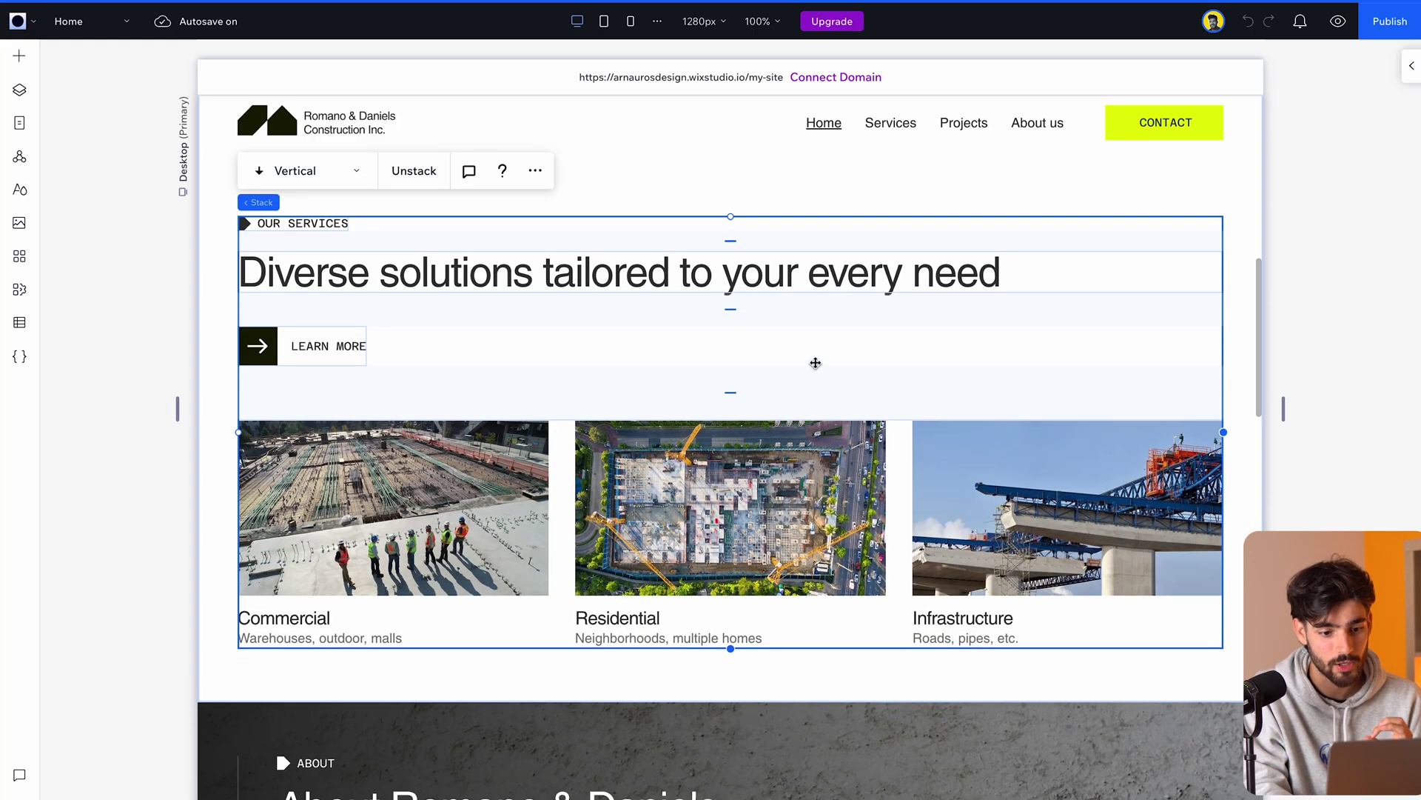
left_click(323, 171)
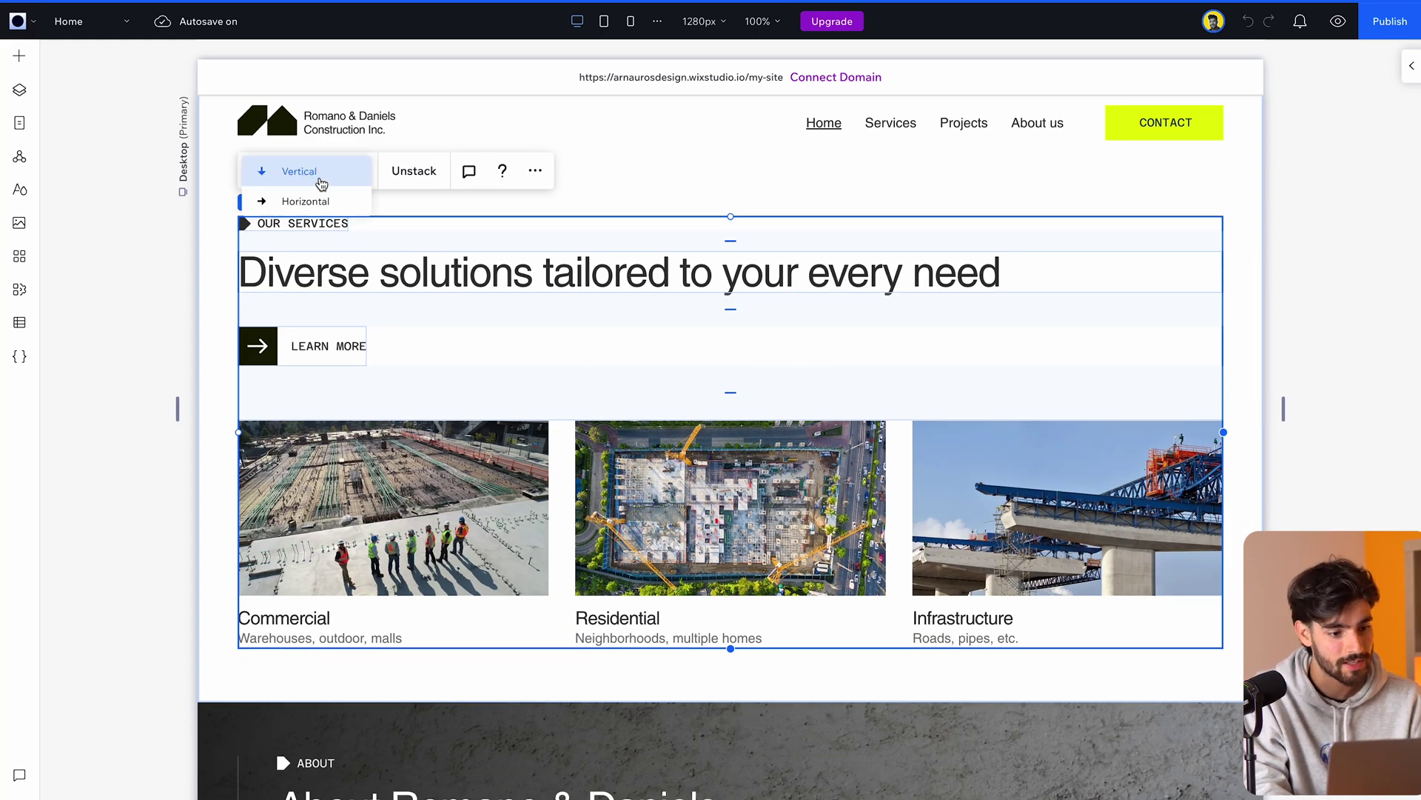
left_click(311, 202)
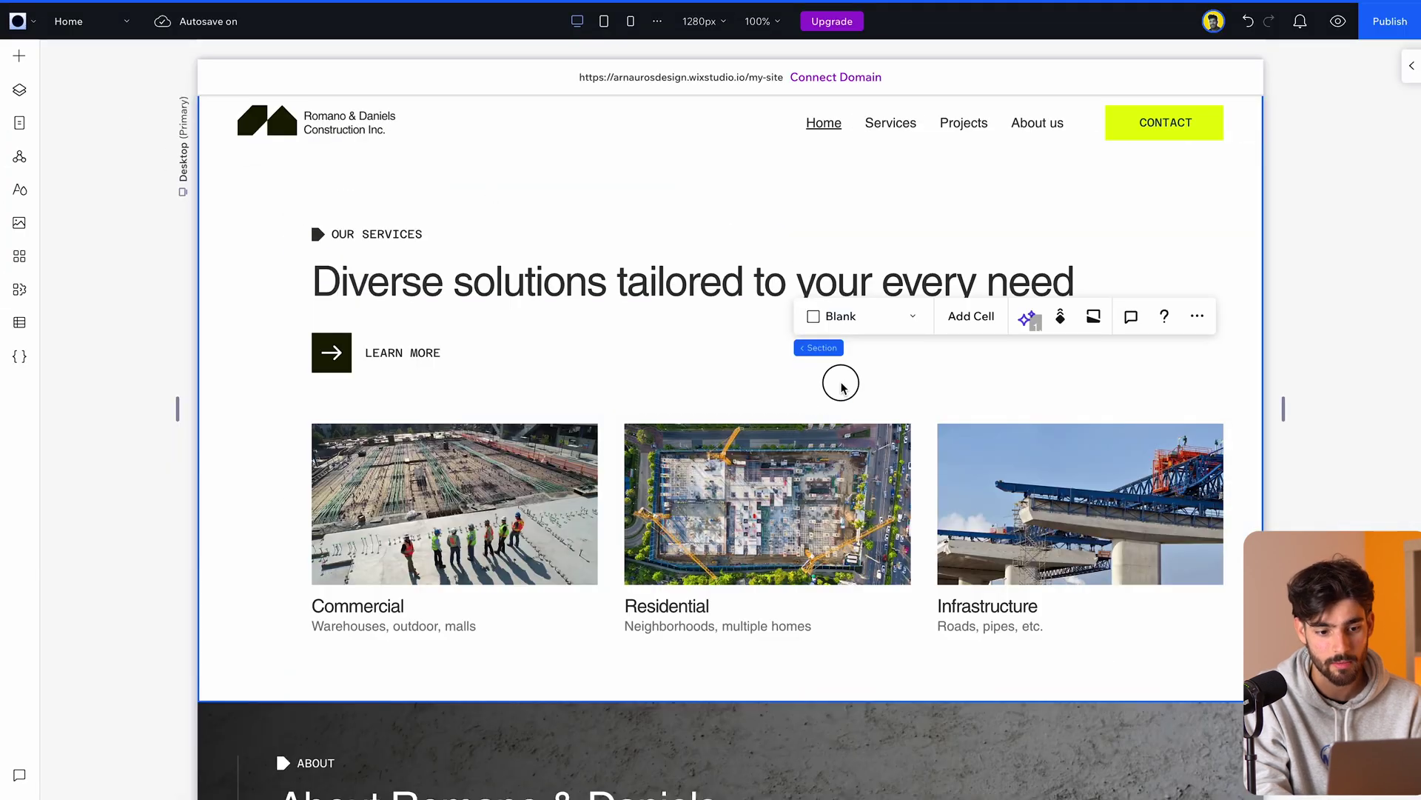
Step: Switch the Our Services section layout to Columns and review its cell and scroll-effect options
left_click(732, 393)
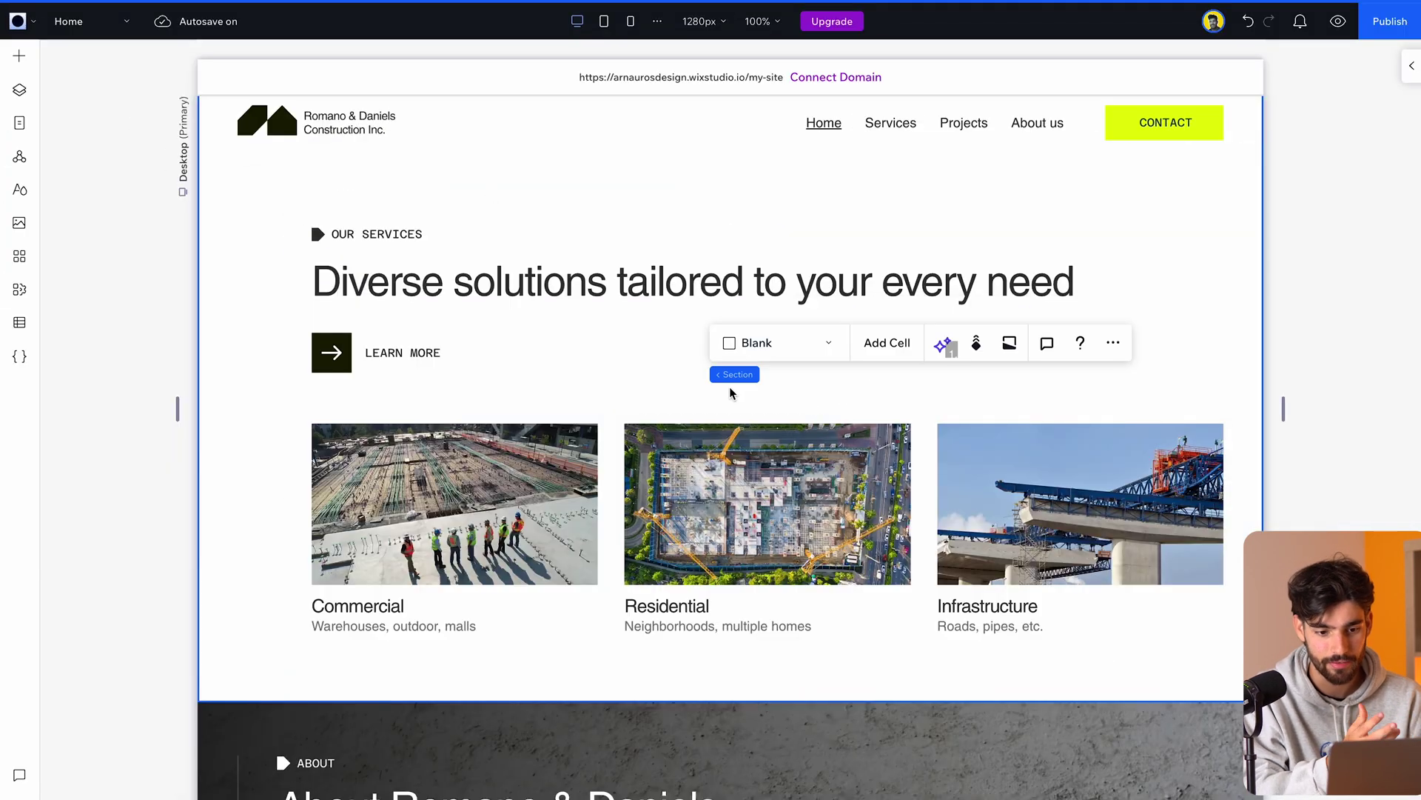
left_click(752, 343)
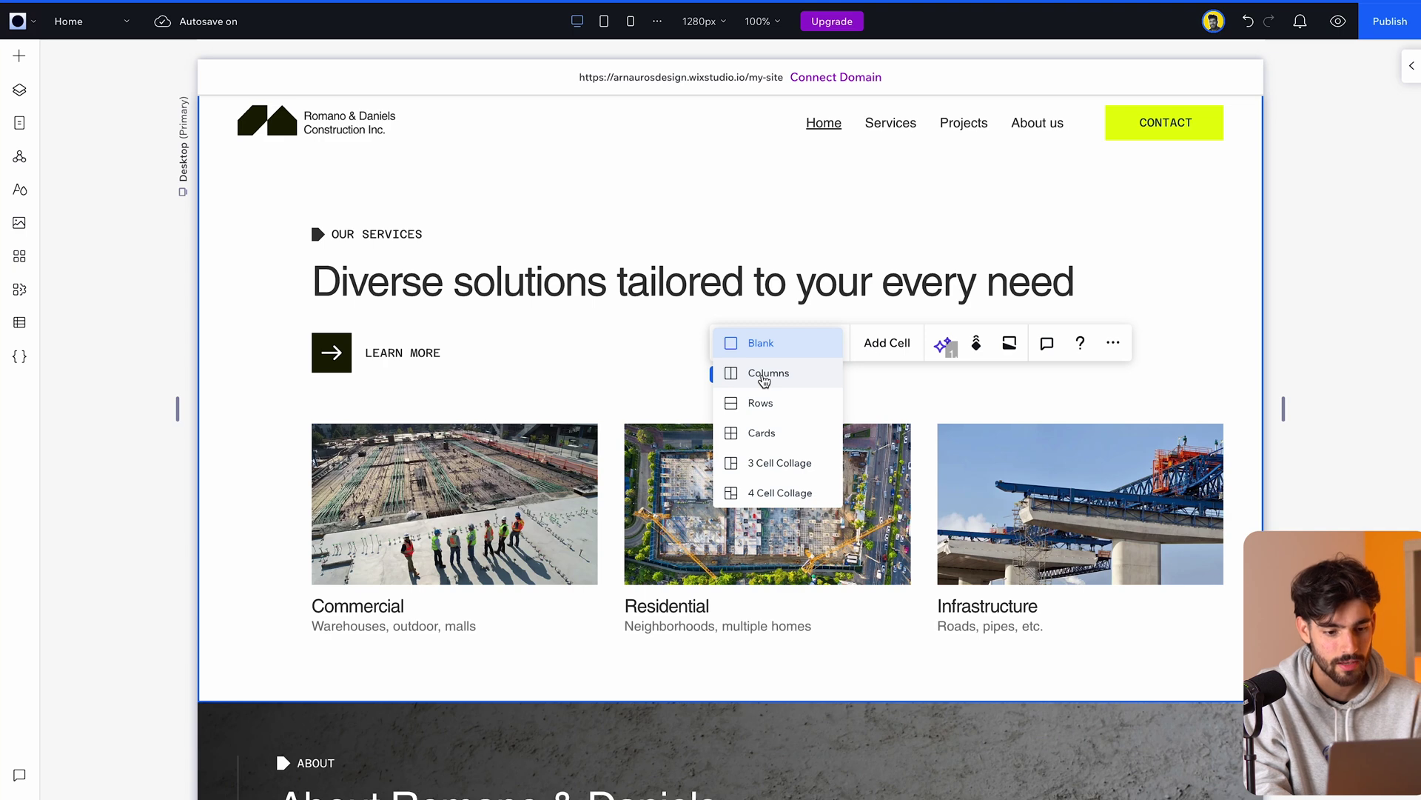
left_click(764, 377)
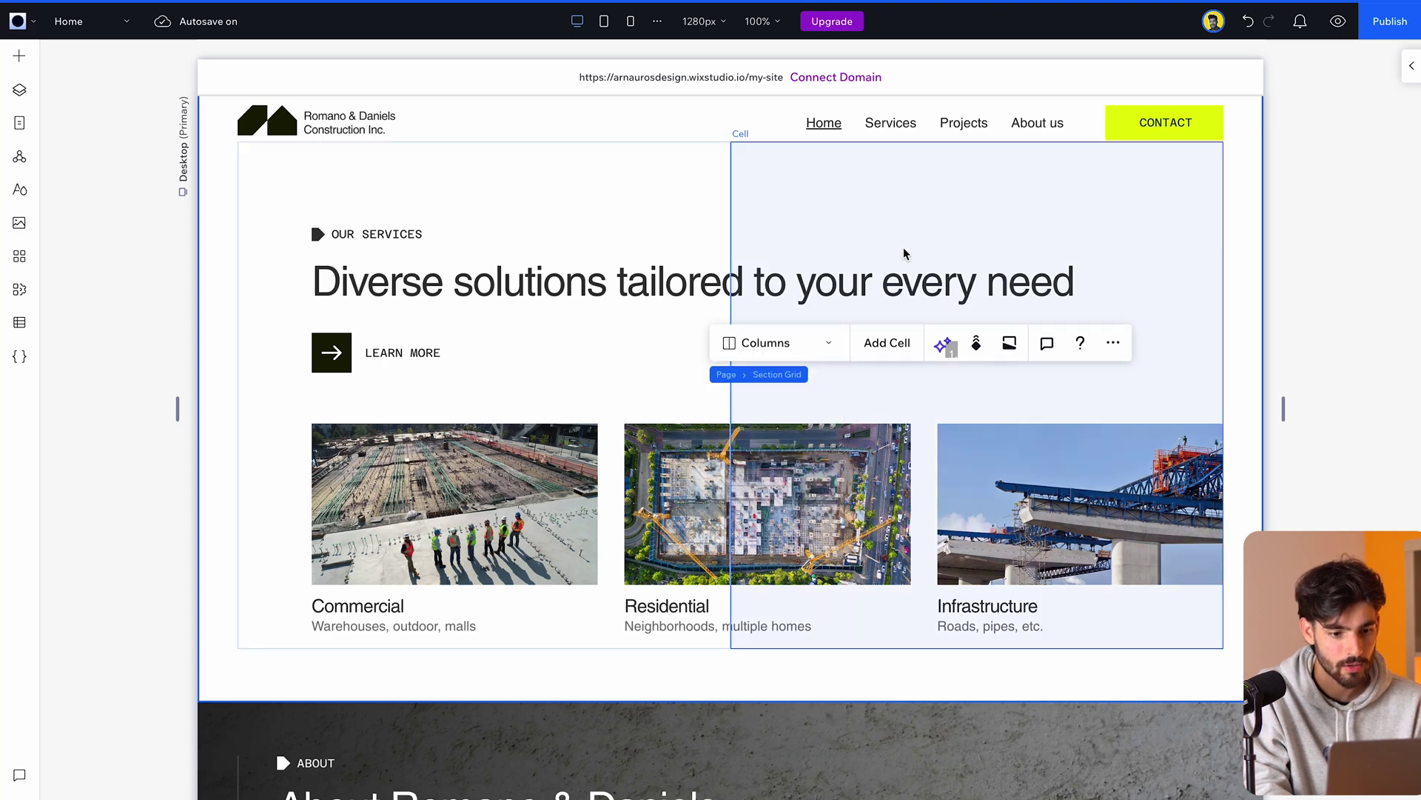
scroll(646, 368, "up", 1)
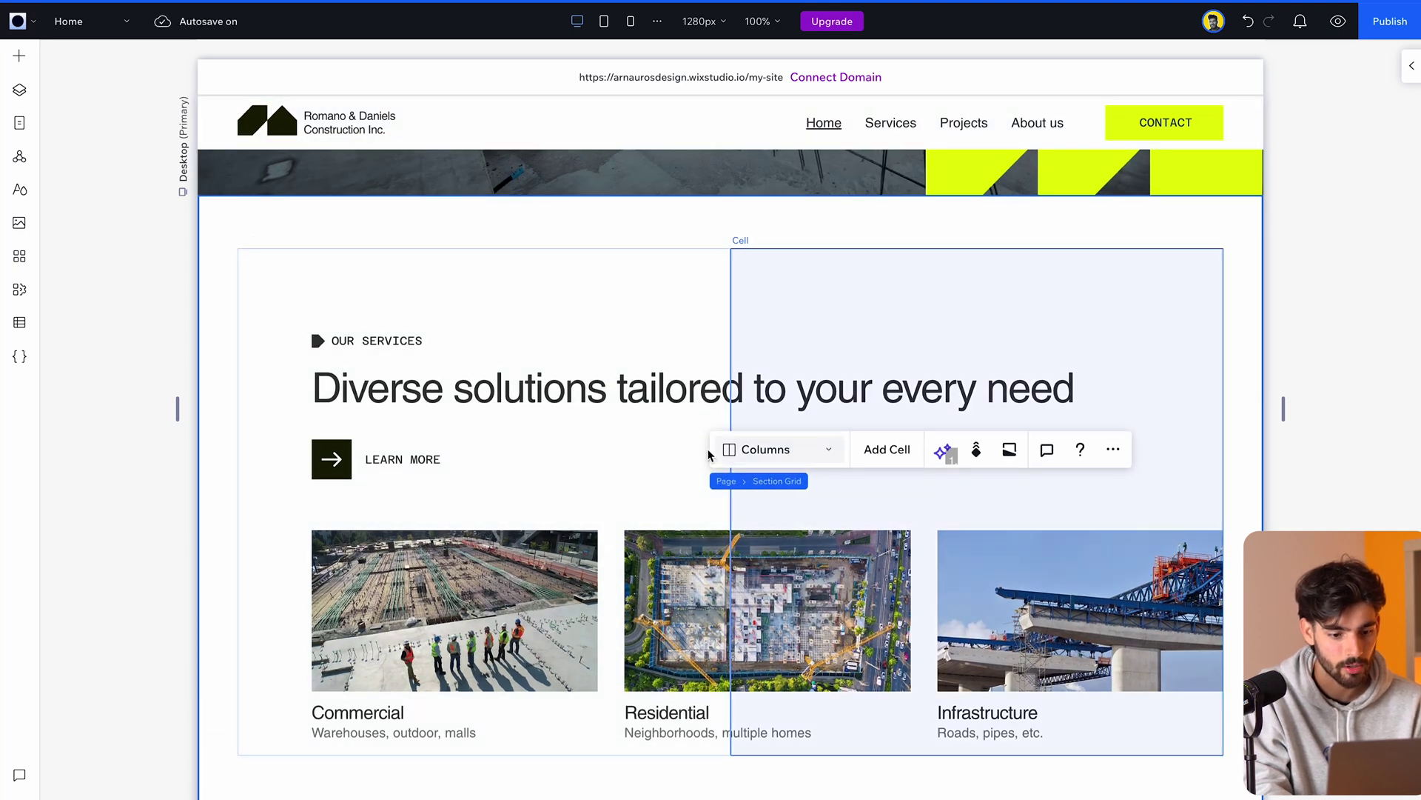
left_click(886, 451)
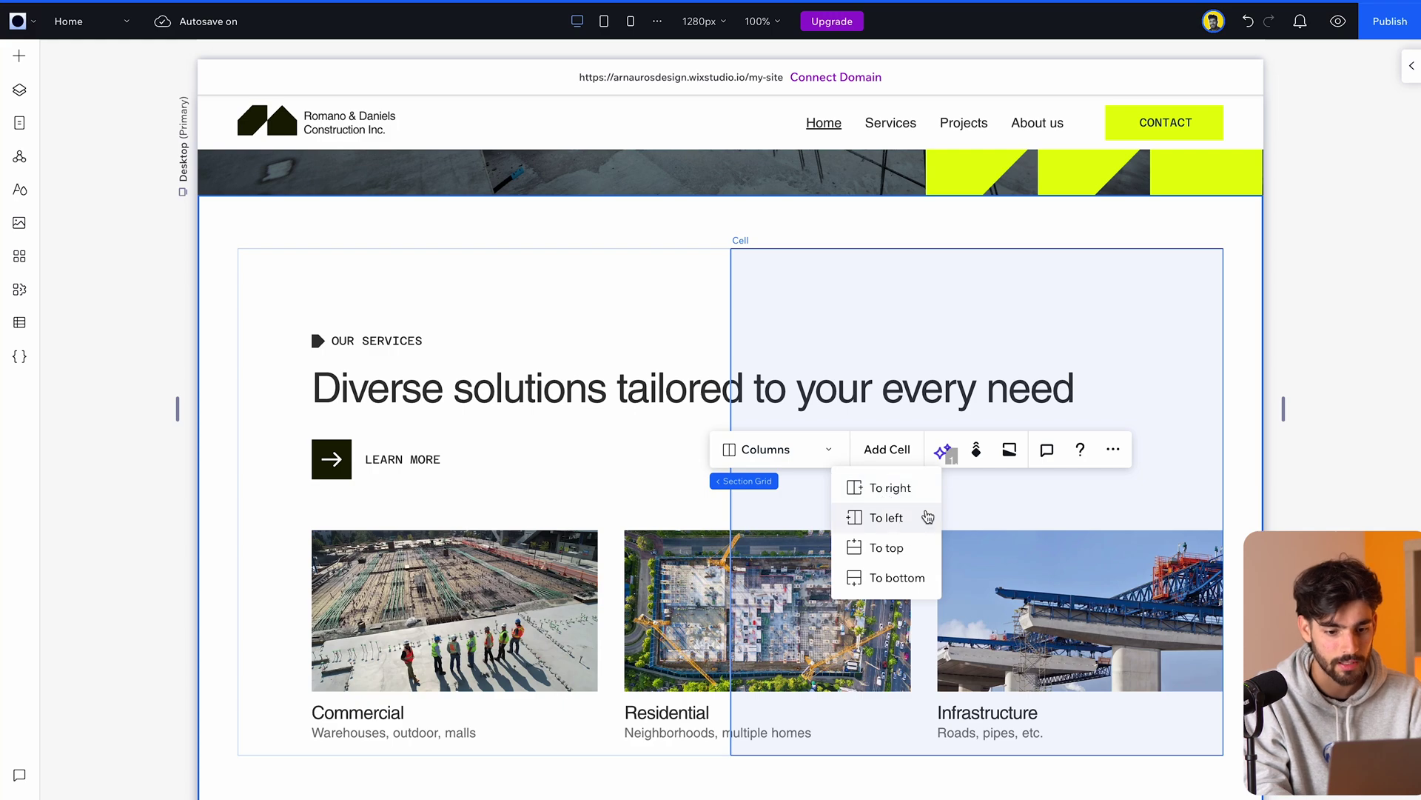
left_click(948, 454)
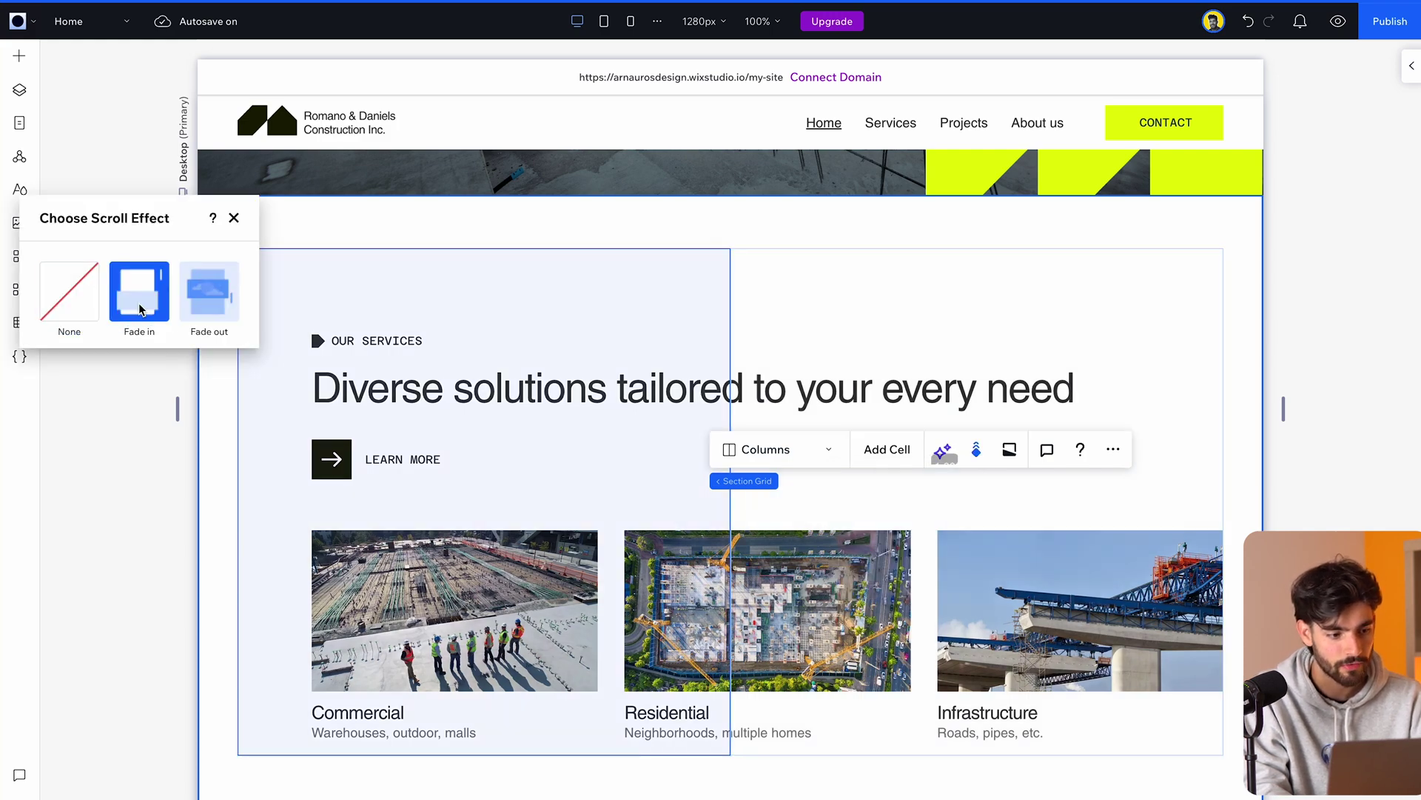
scroll(547, 311, "up", 10)
Step: Preview the site, scroll through the services section, and return to the editor
left_click(1337, 21)
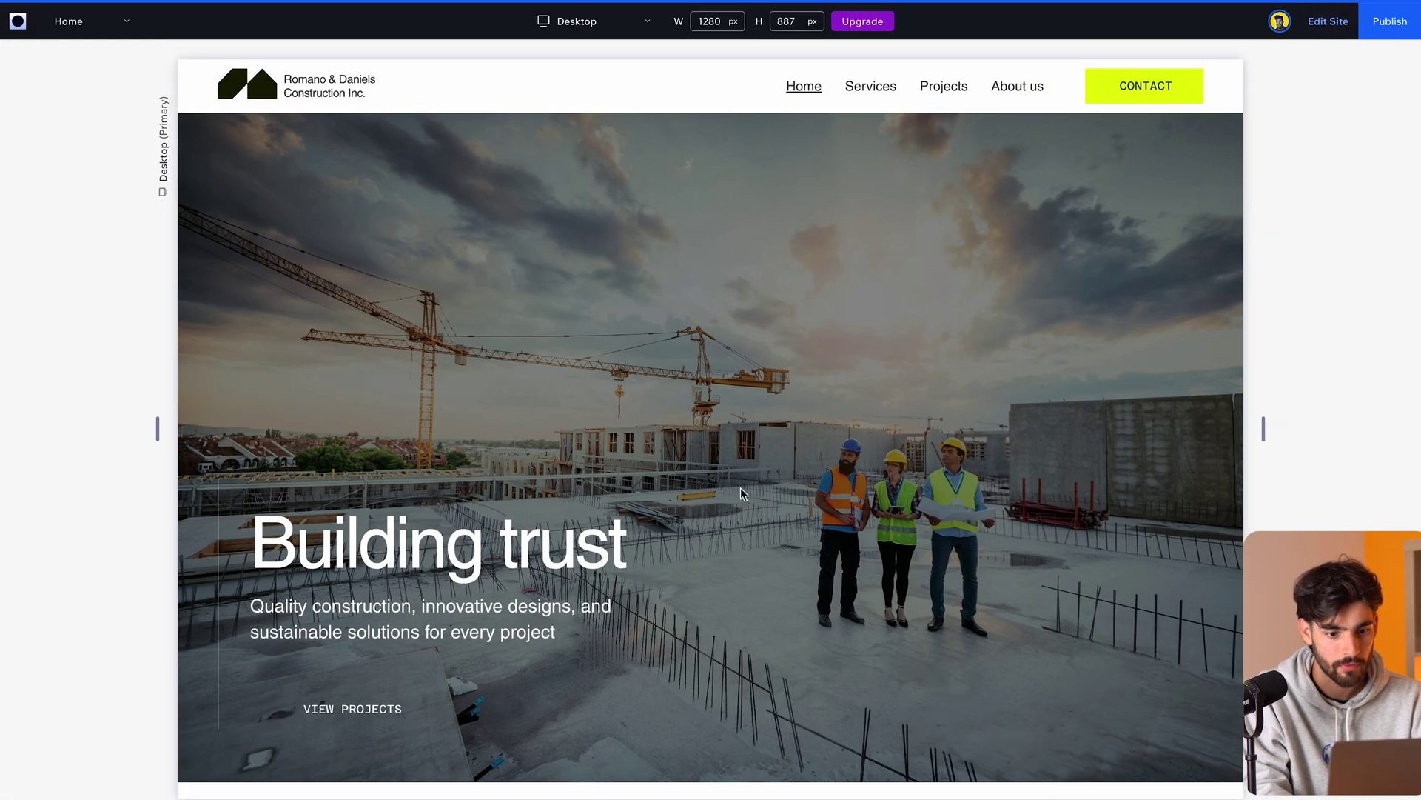
scroll(709, 517, "down", 5)
scroll(707, 510, "down", 5)
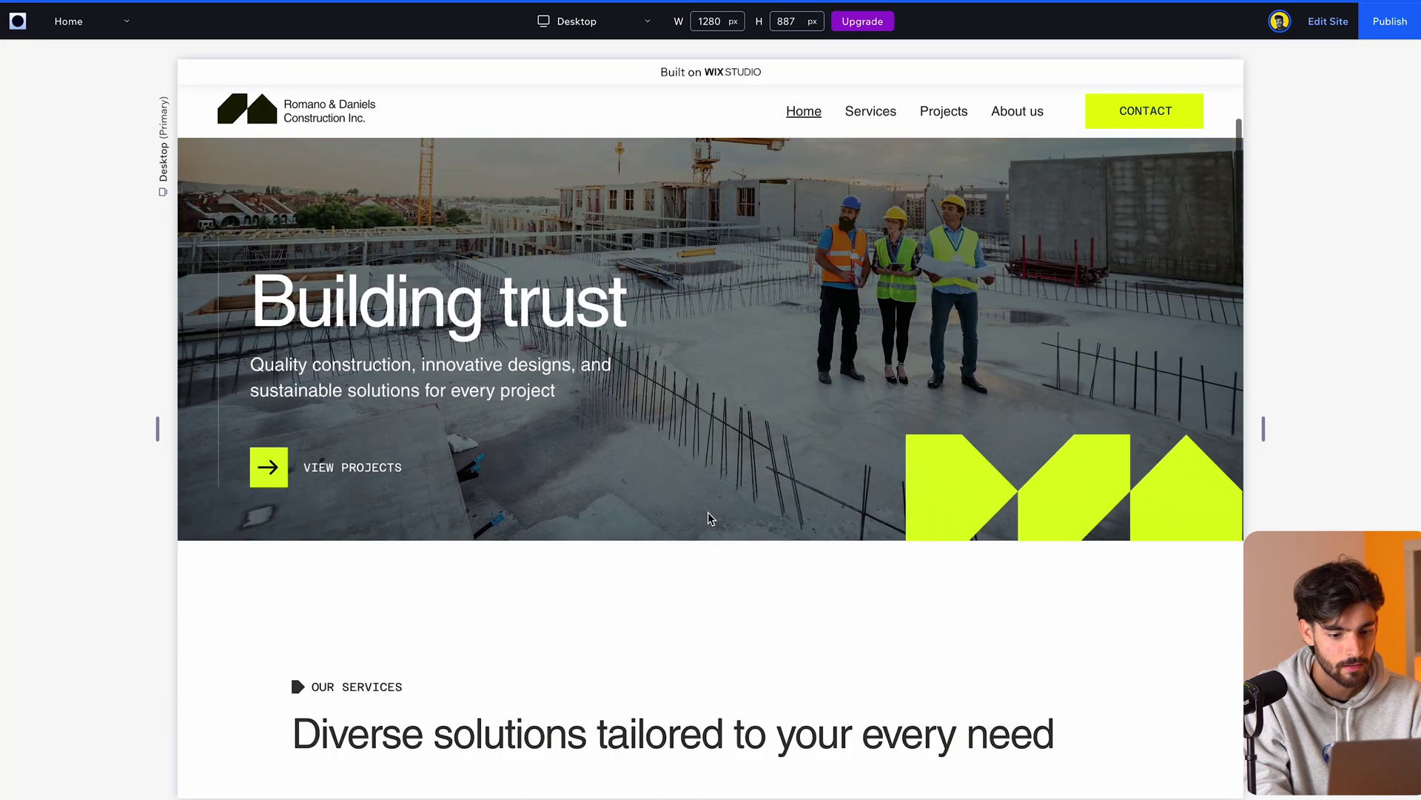
scroll(708, 512, "down", 3)
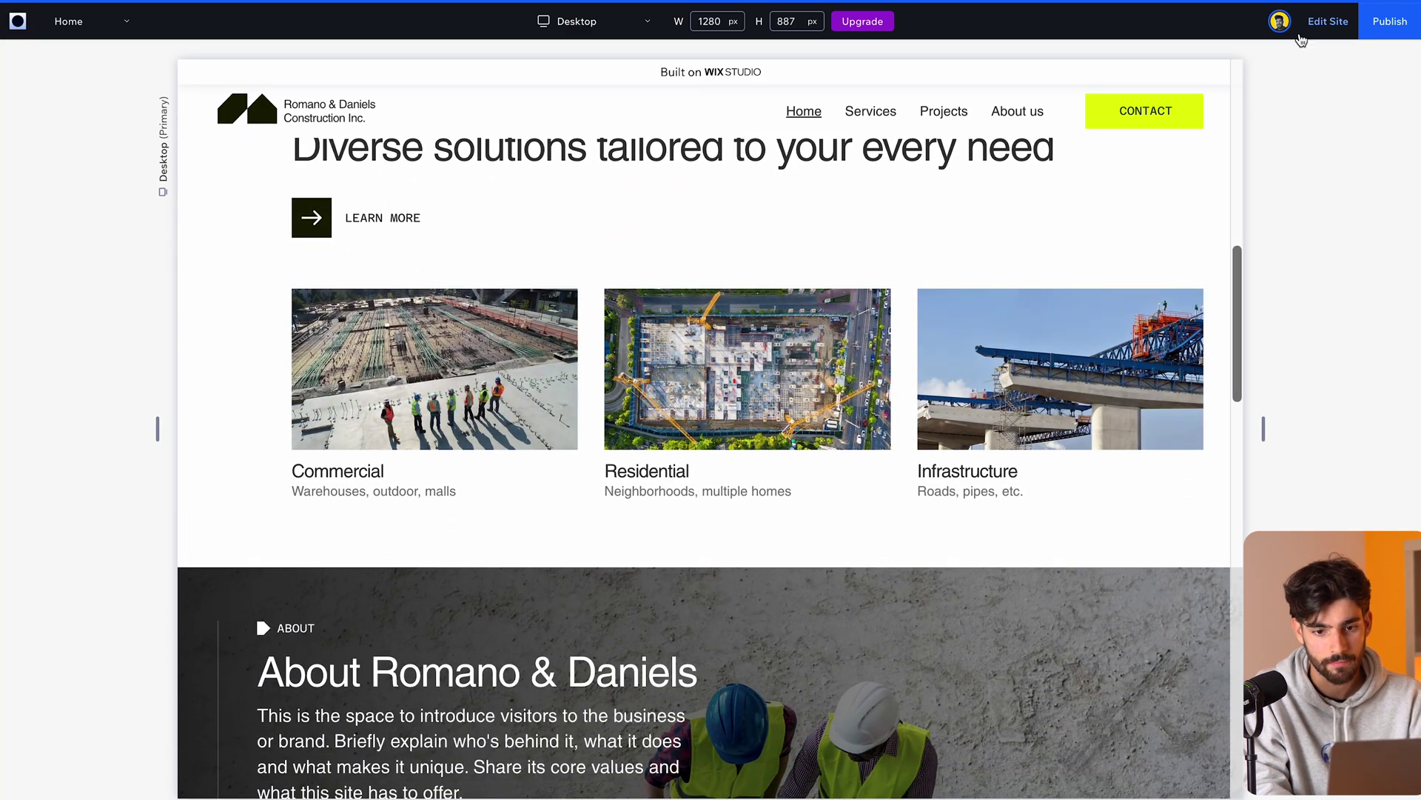
left_click(1328, 20)
Step: Close the scroll effect panel, select a services cell, and show the Layers panel
left_click(979, 225)
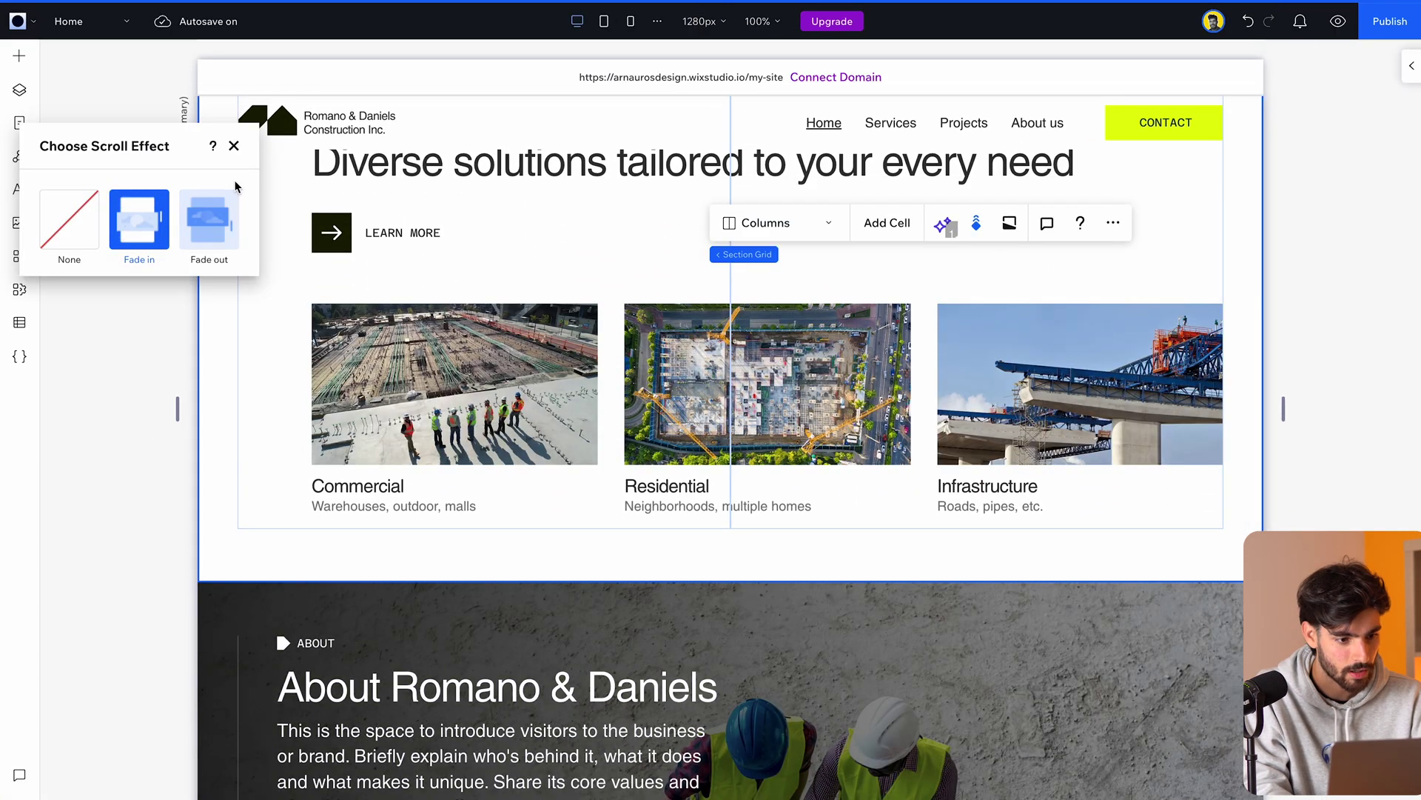
left_click(1080, 418)
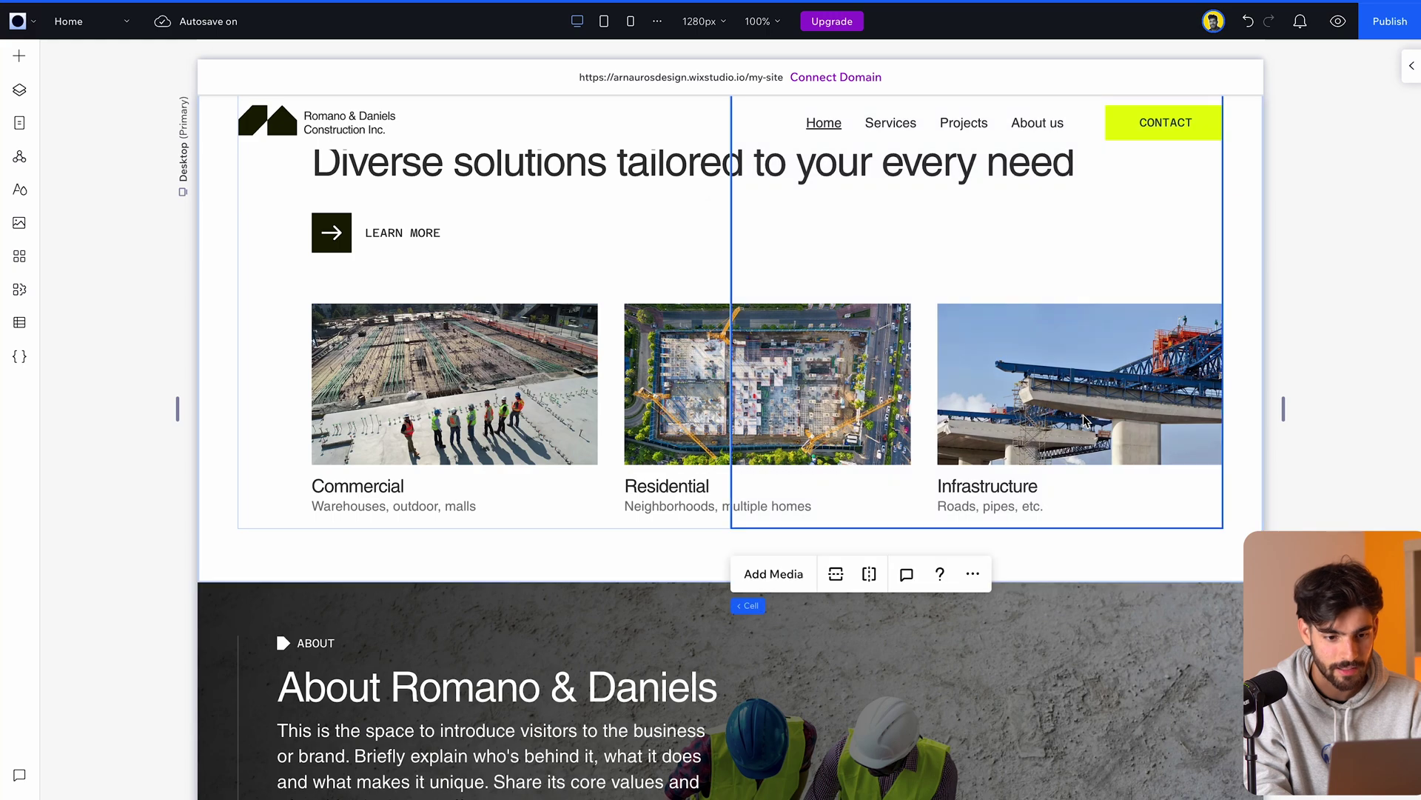
left_click(948, 429)
scroll(613, 422, "up", 5)
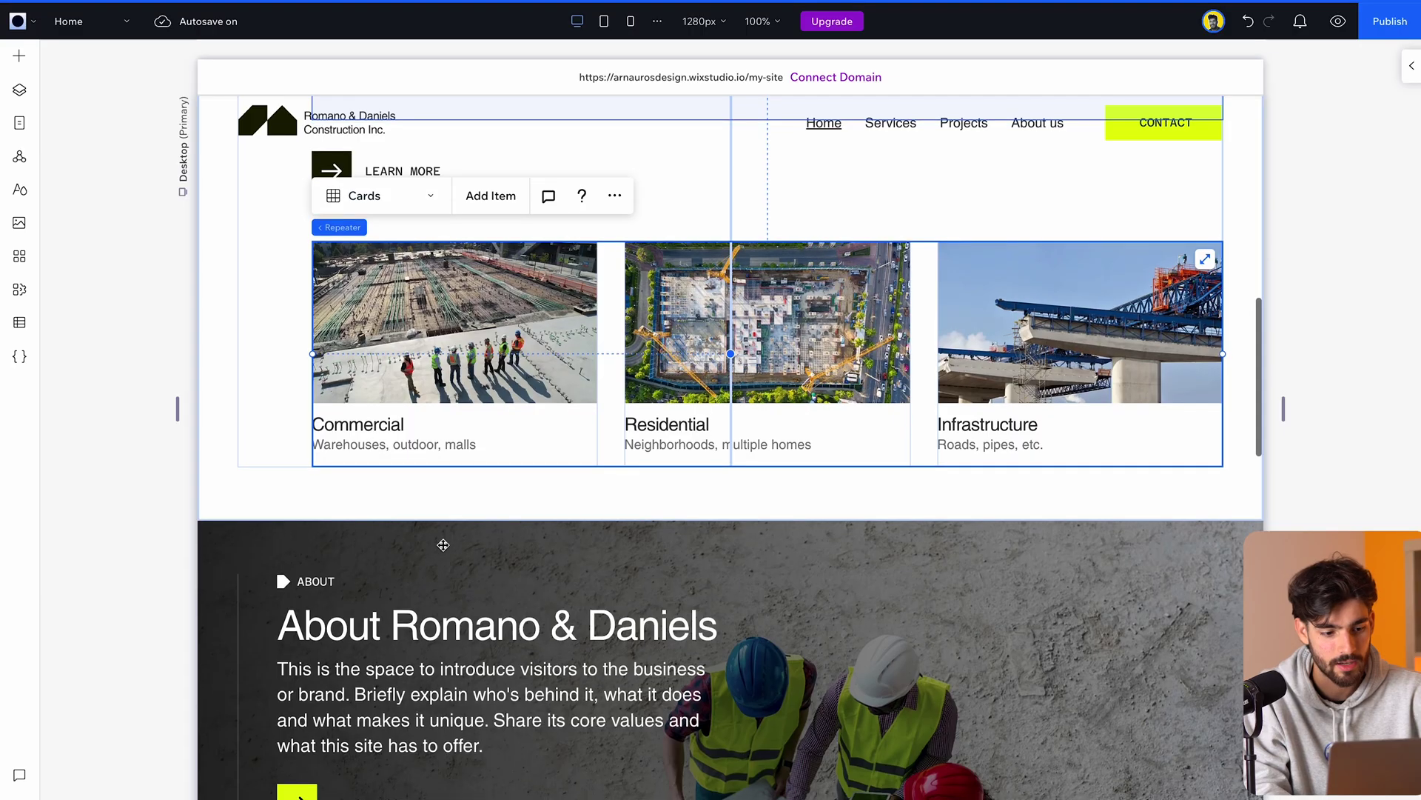
scroll(443, 545, "up", 3)
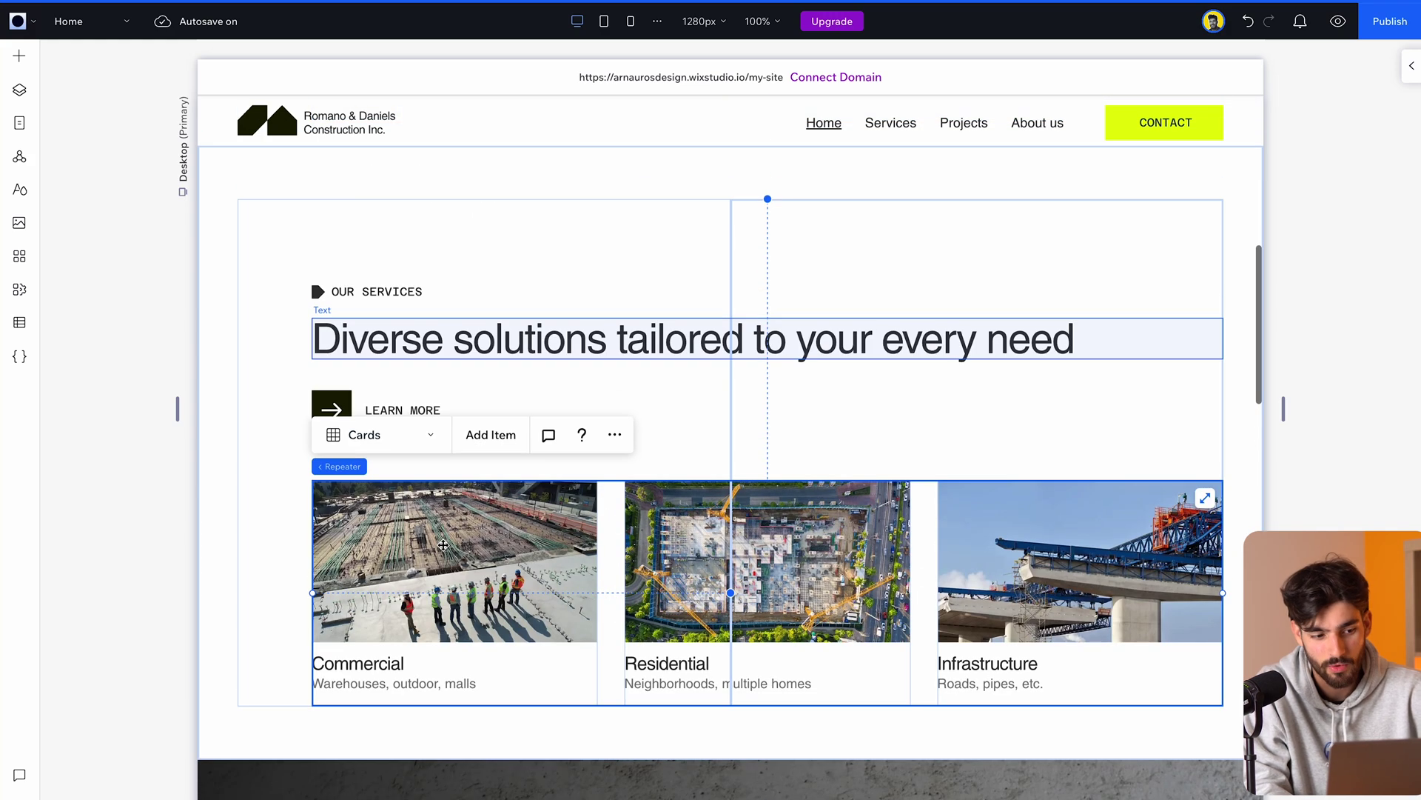
left_click(267, 446)
left_click(20, 90)
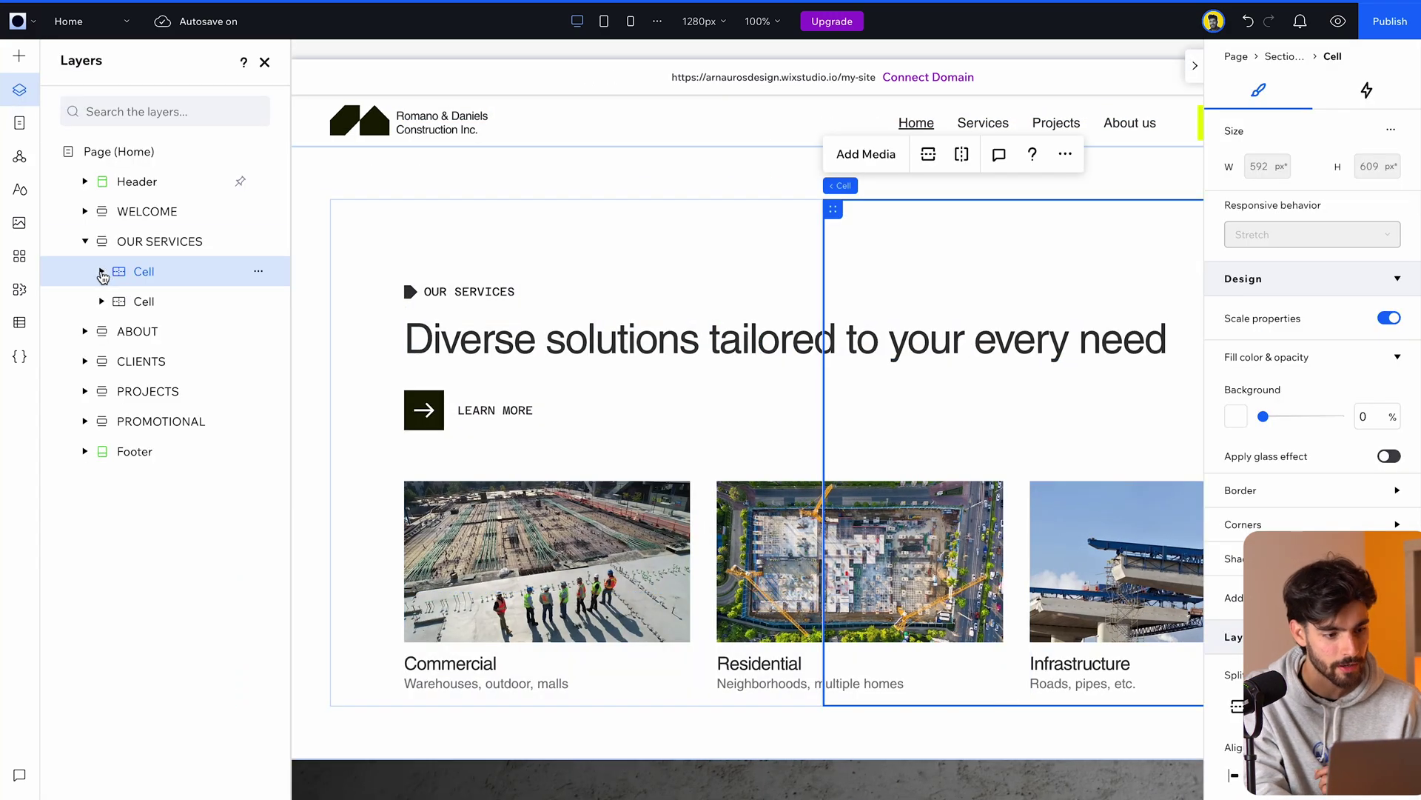
Step: Select the service cards Repeater in Layers and give it a black background
left_click(102, 273)
left_click(118, 302)
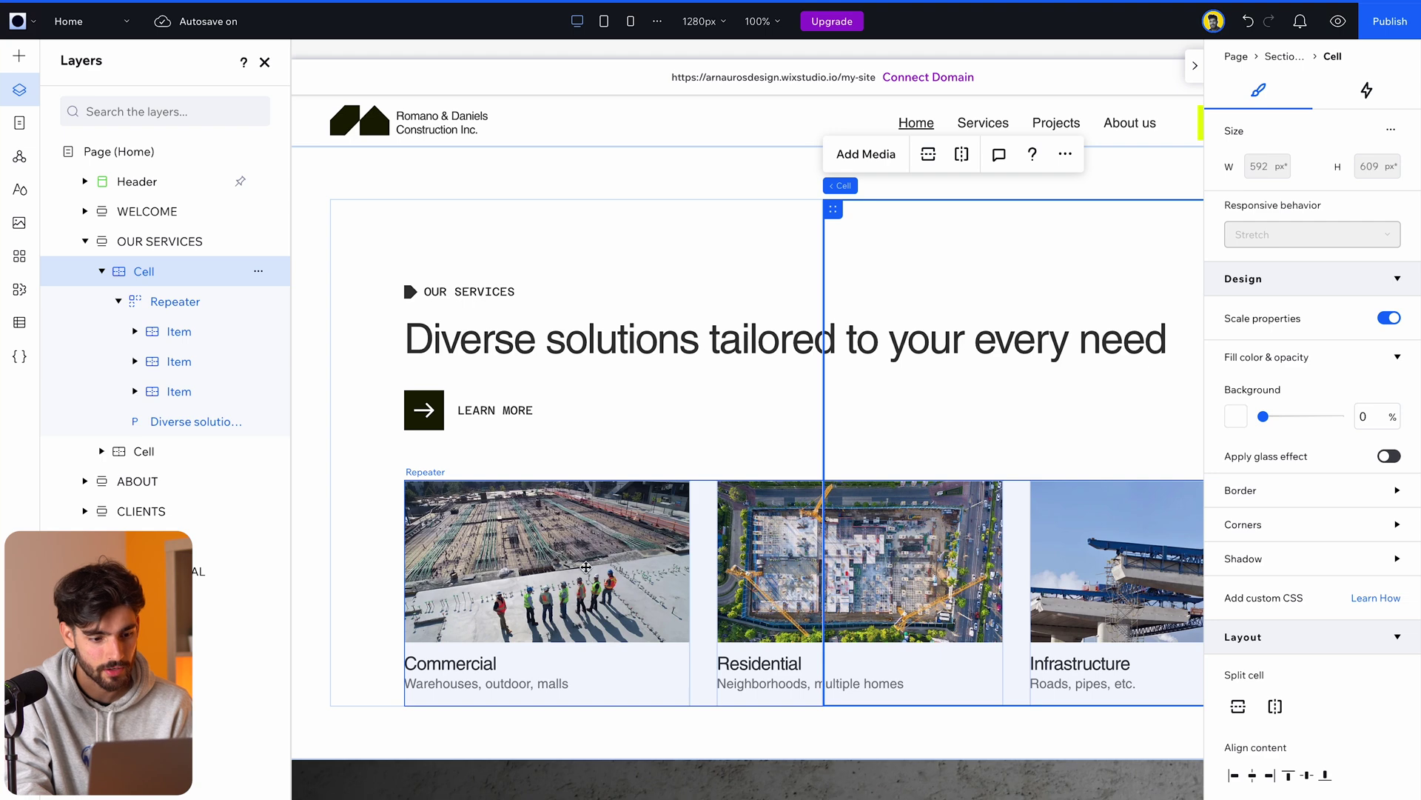
left_click(586, 567)
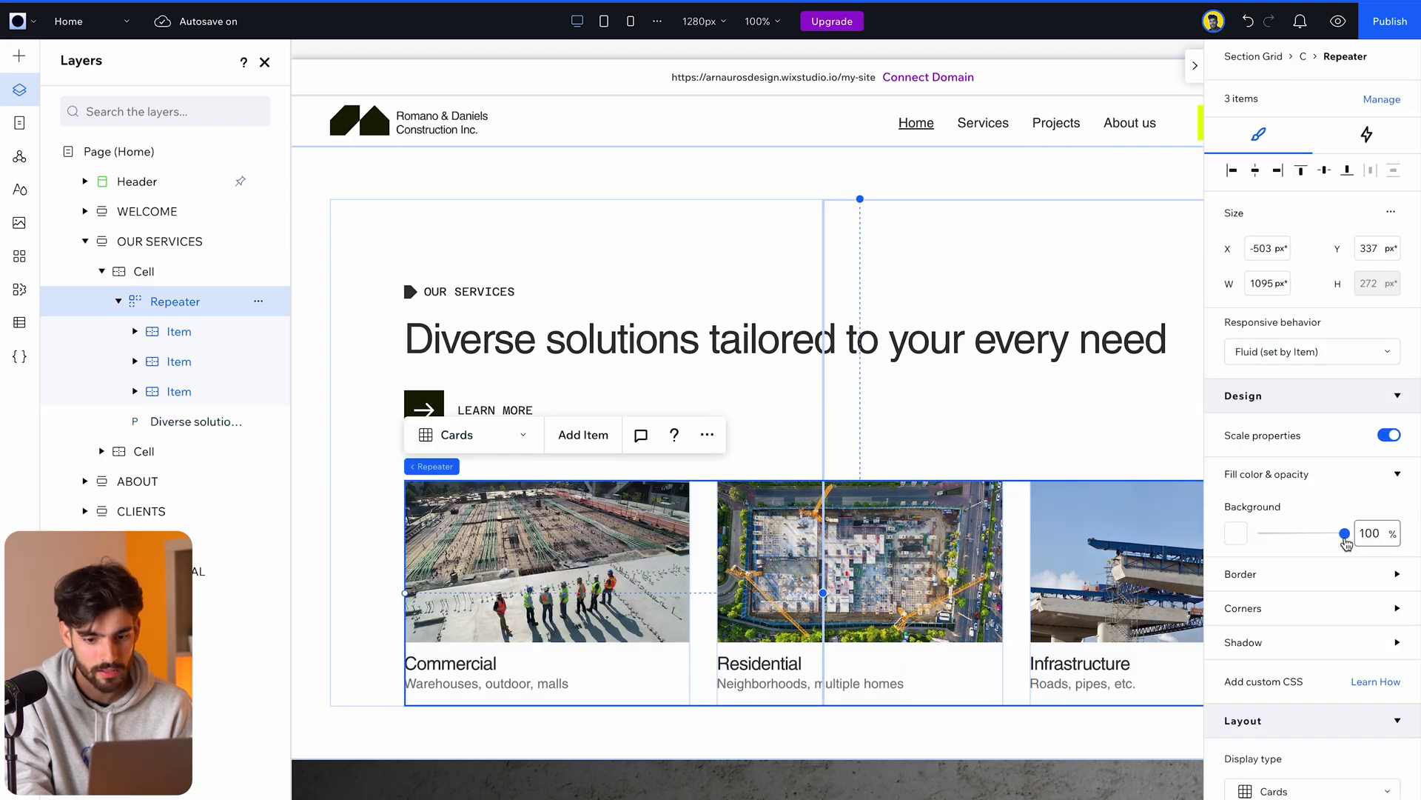
left_click(1237, 534)
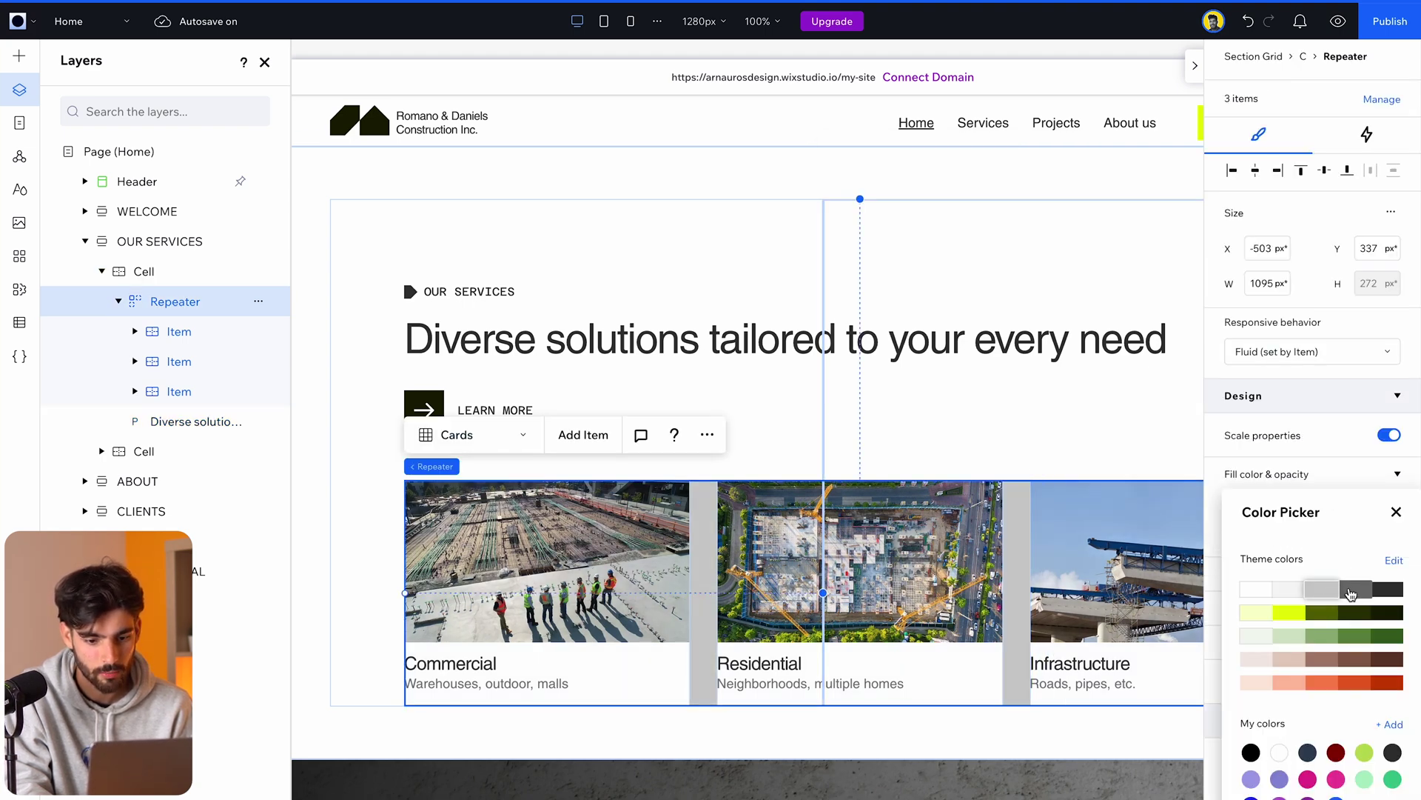
left_click(1359, 590)
left_click(1251, 752)
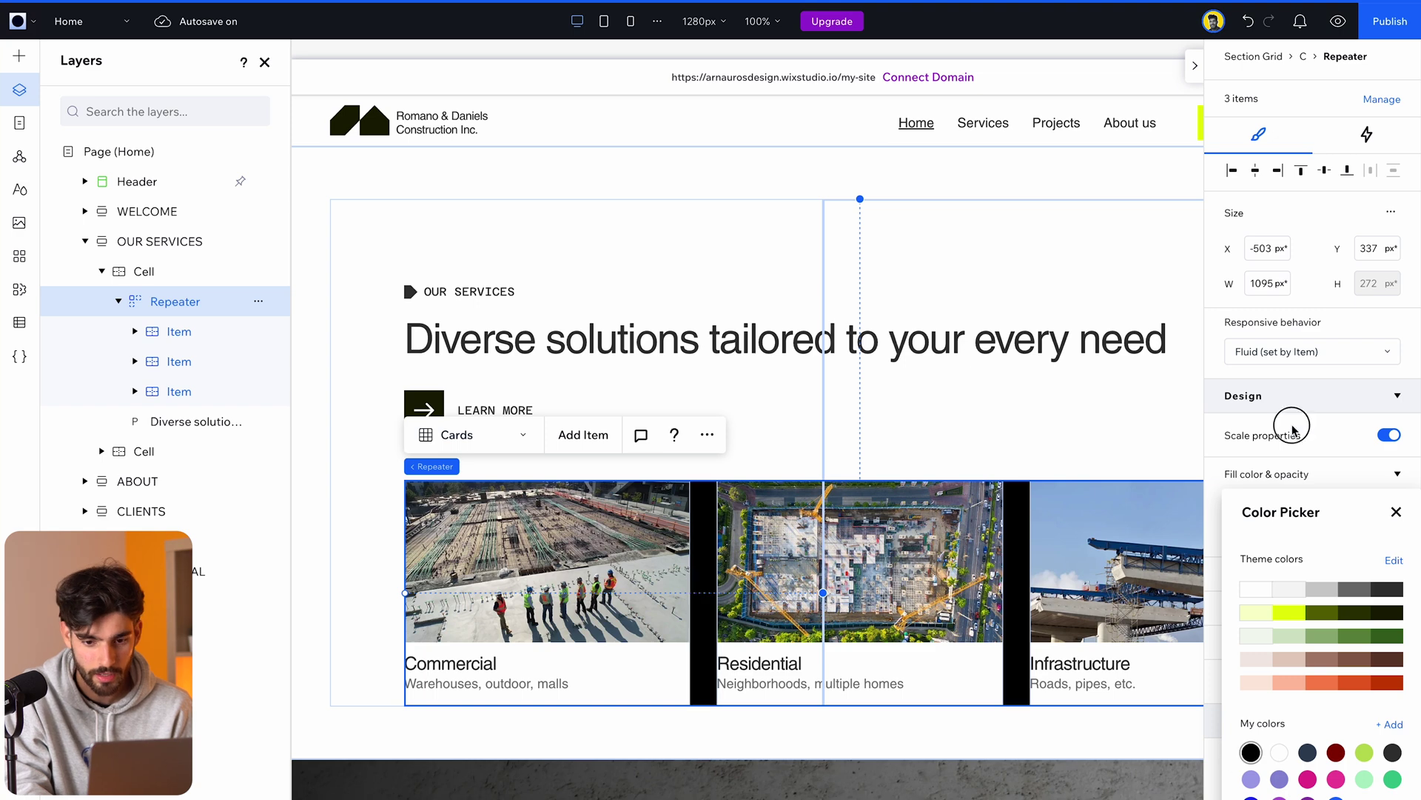
left_click(1294, 430)
Step: Set the repeater's responsive behaviour to Stretch
left_click(1313, 354)
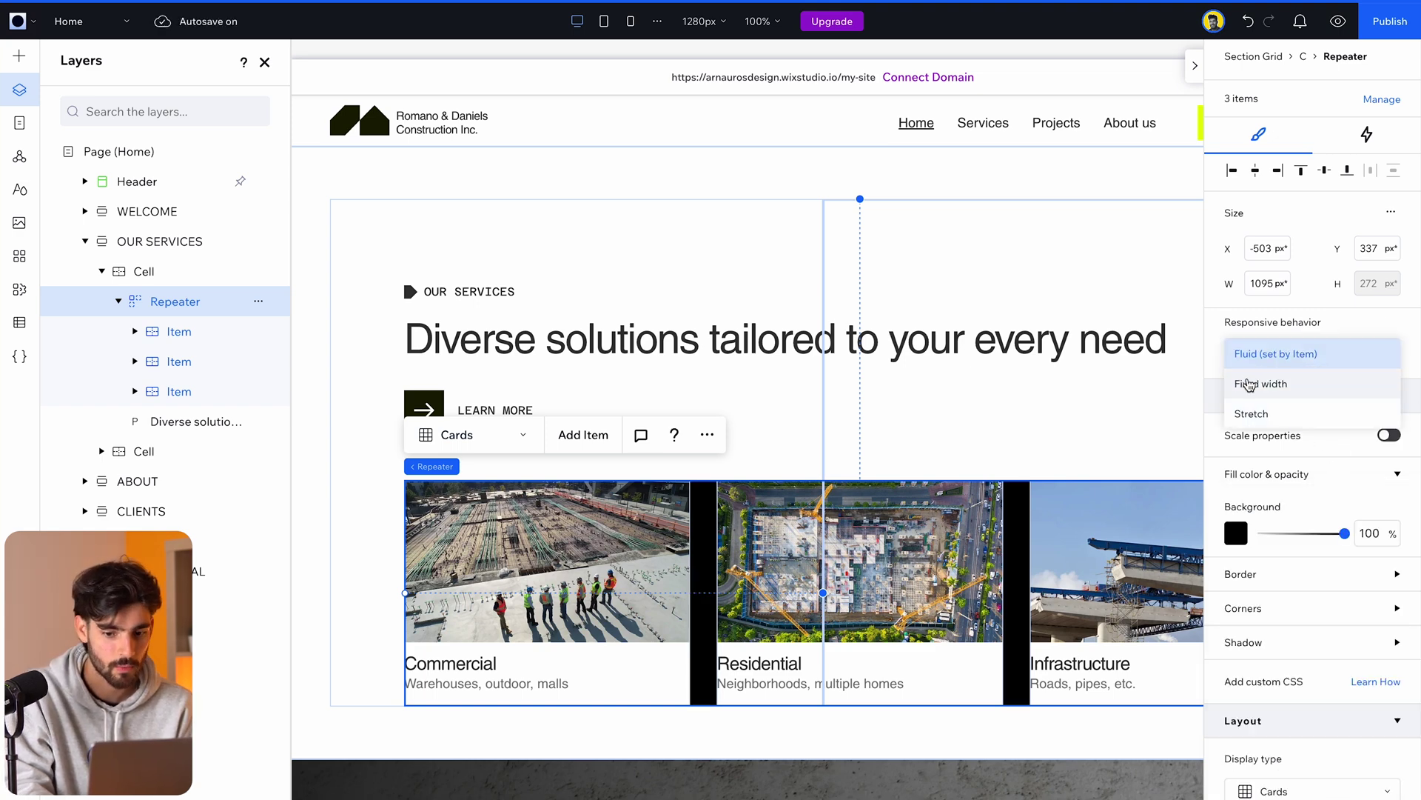
left_click(1251, 409)
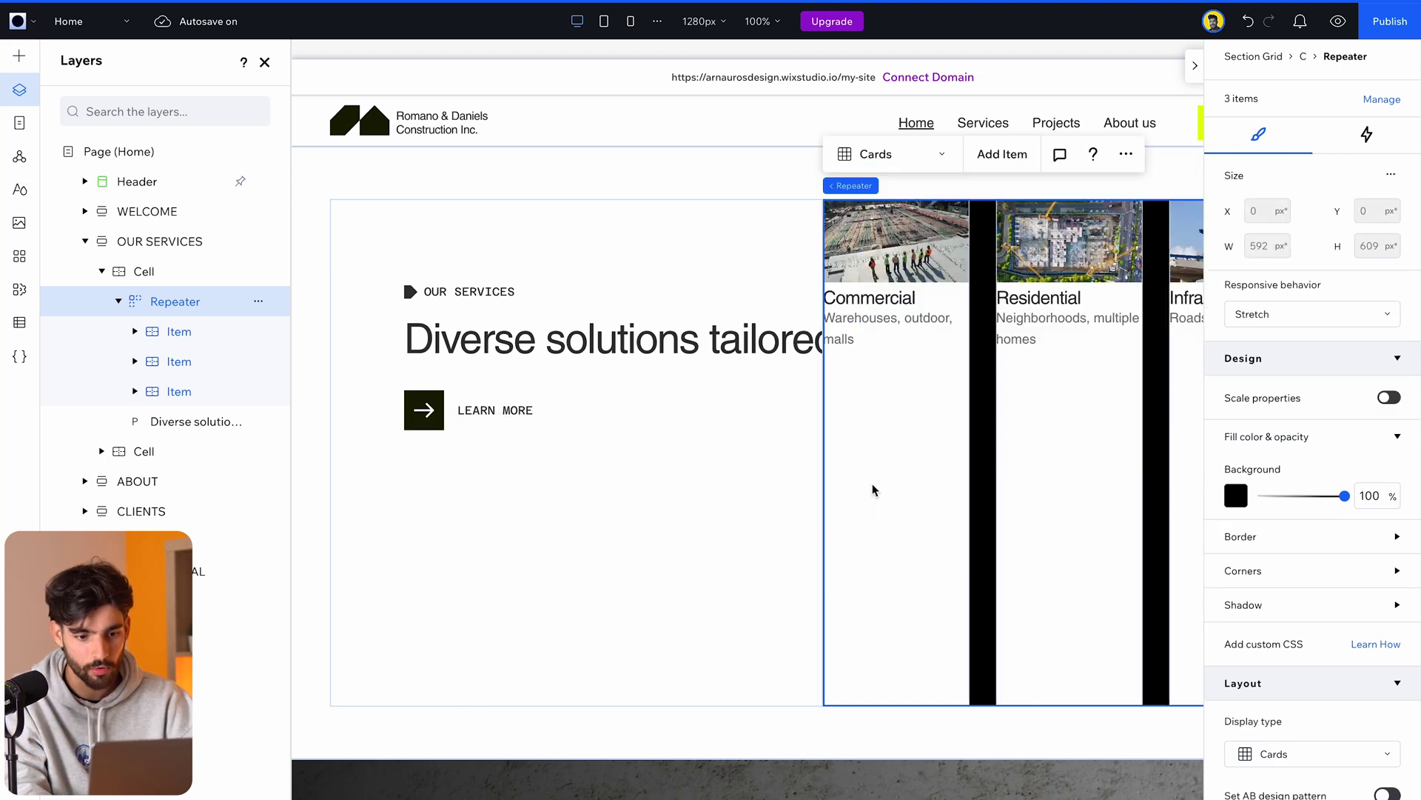
left_click(755, 449)
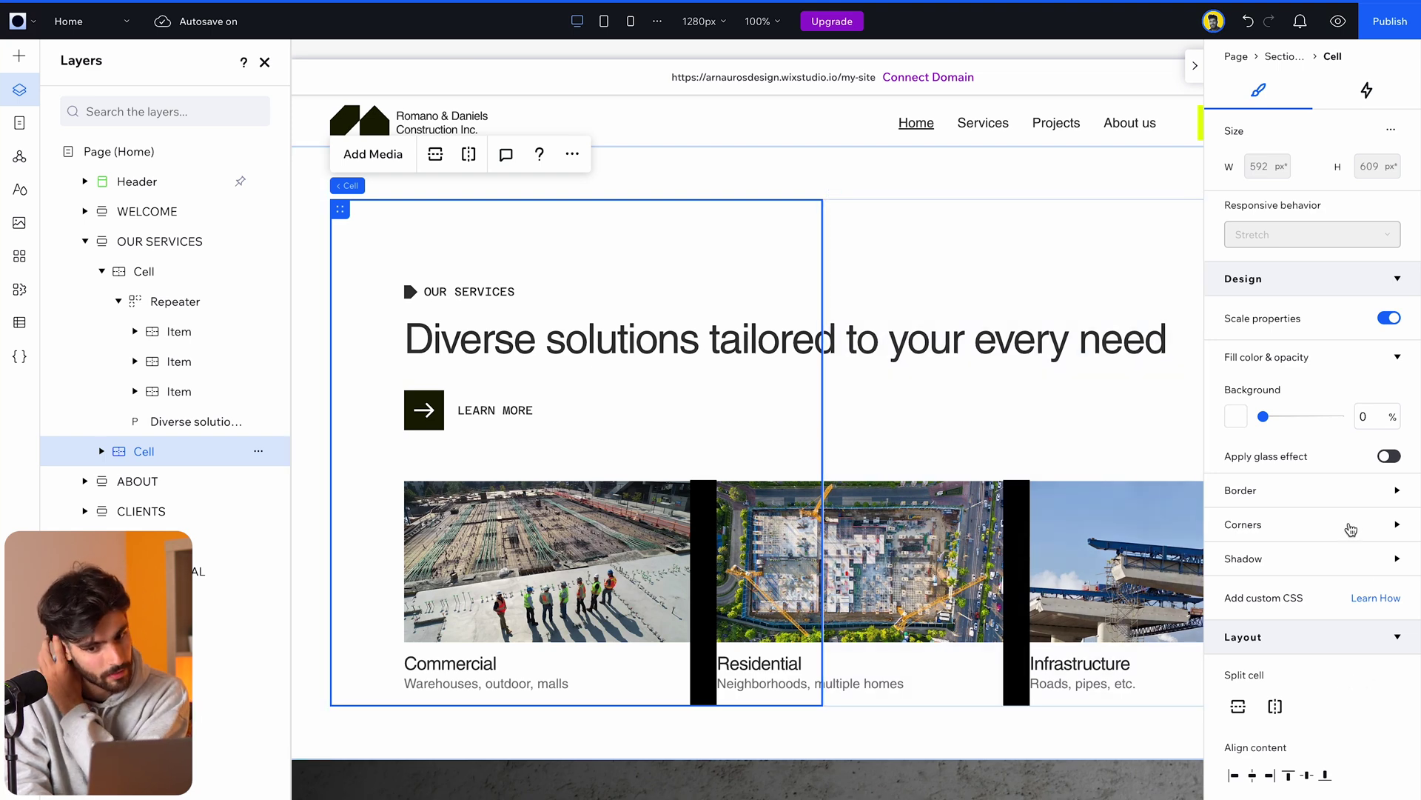
left_click(1351, 490)
scroll(1293, 649, "down", 3)
scroll(1272, 509, "down", 3)
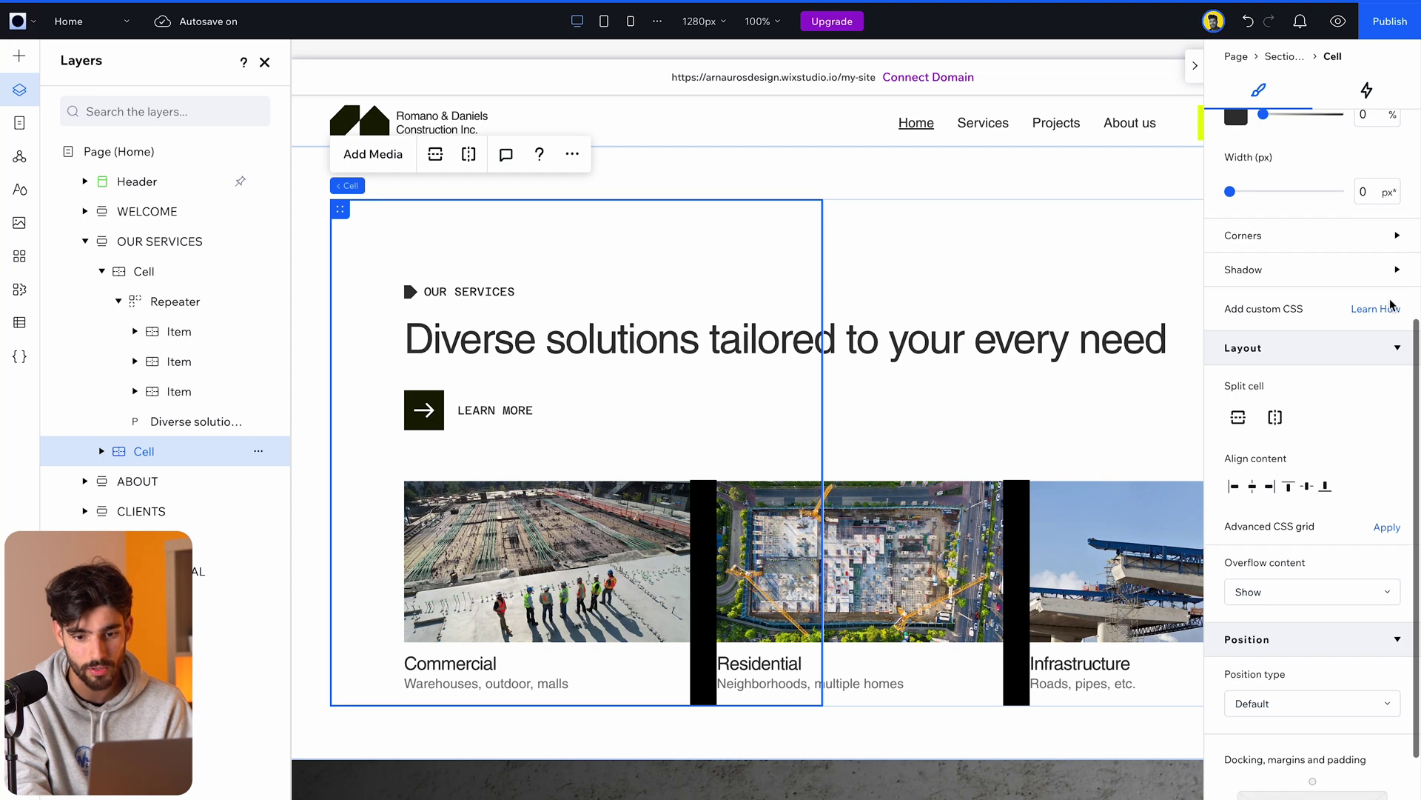
scroll(1296, 616, "down", 3)
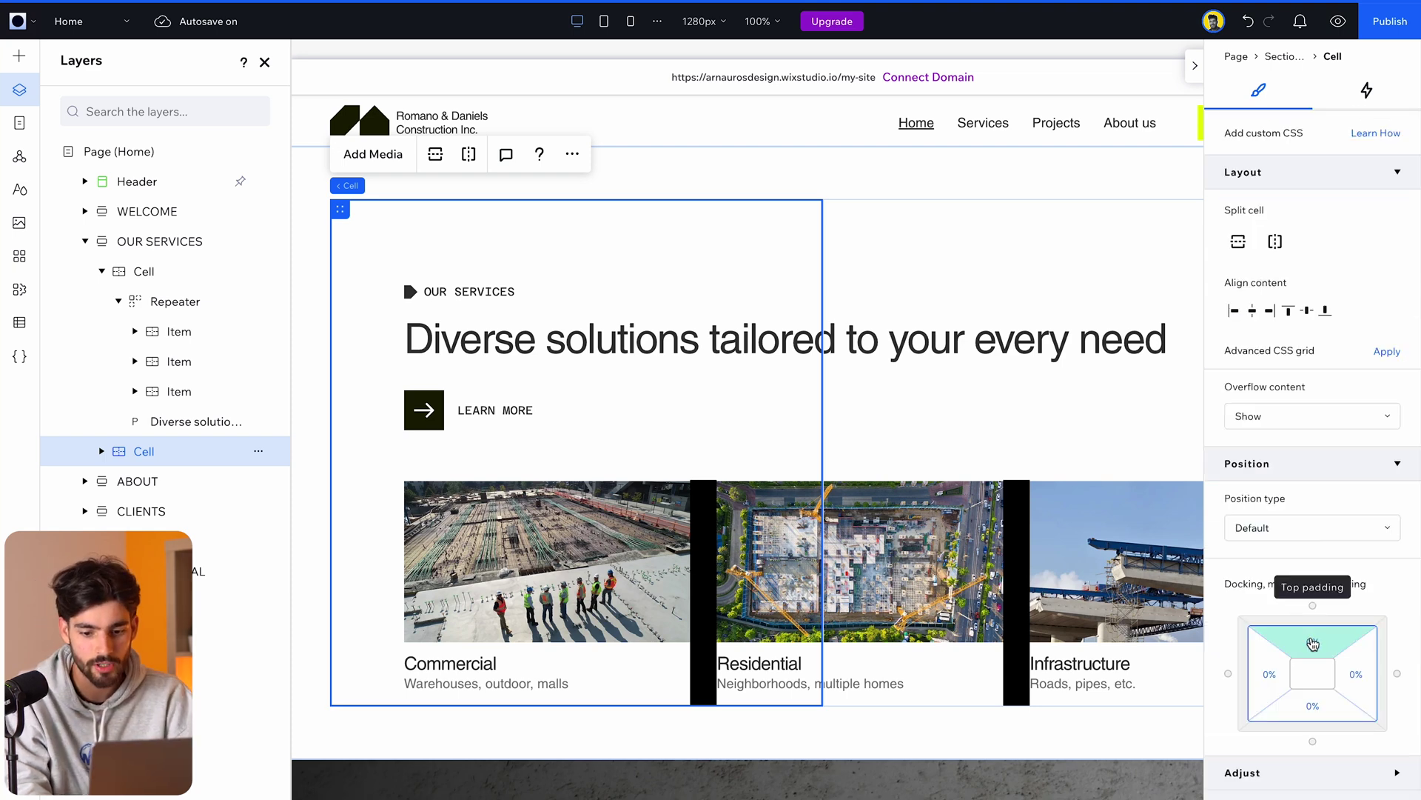
scroll(1288, 581, "up", 9)
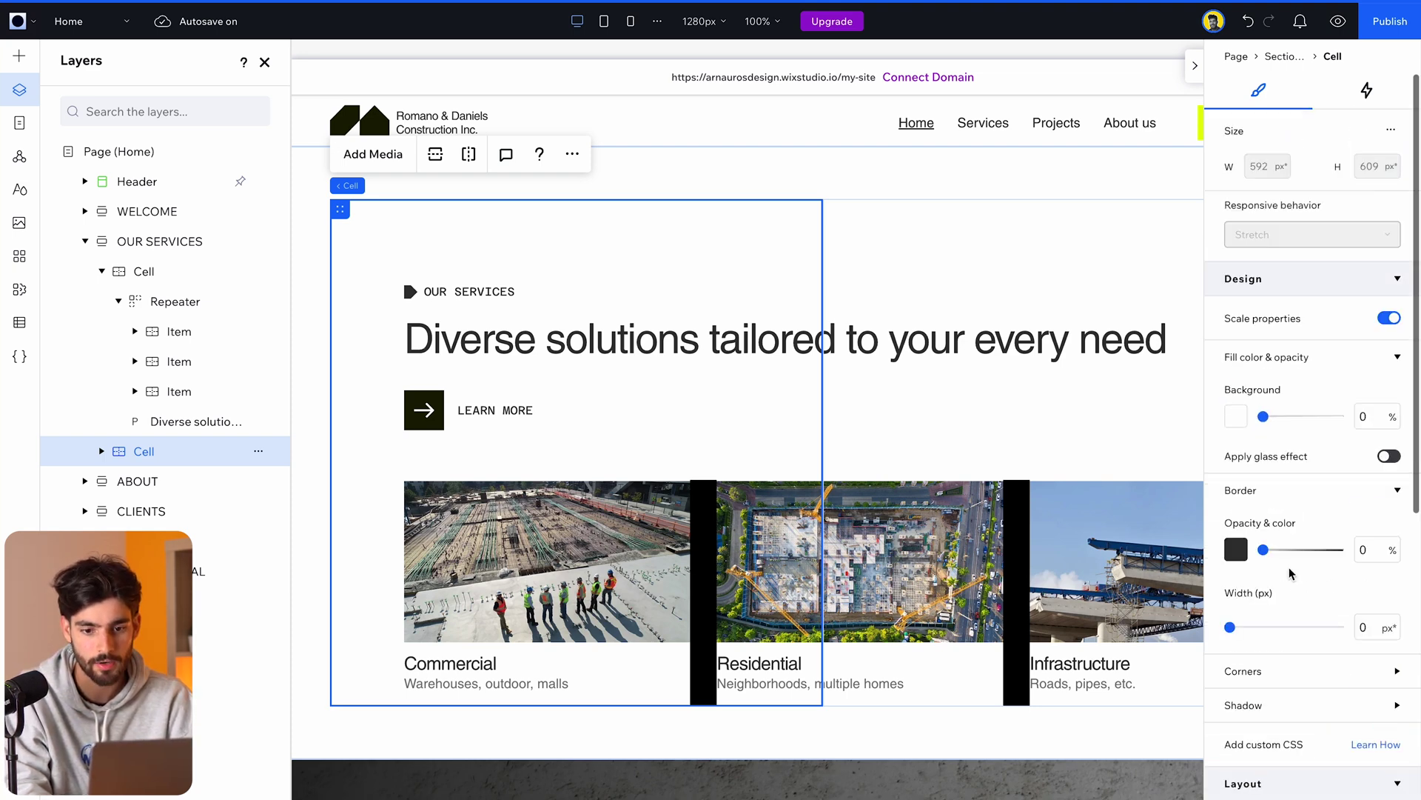
scroll(1288, 574, "down", 9)
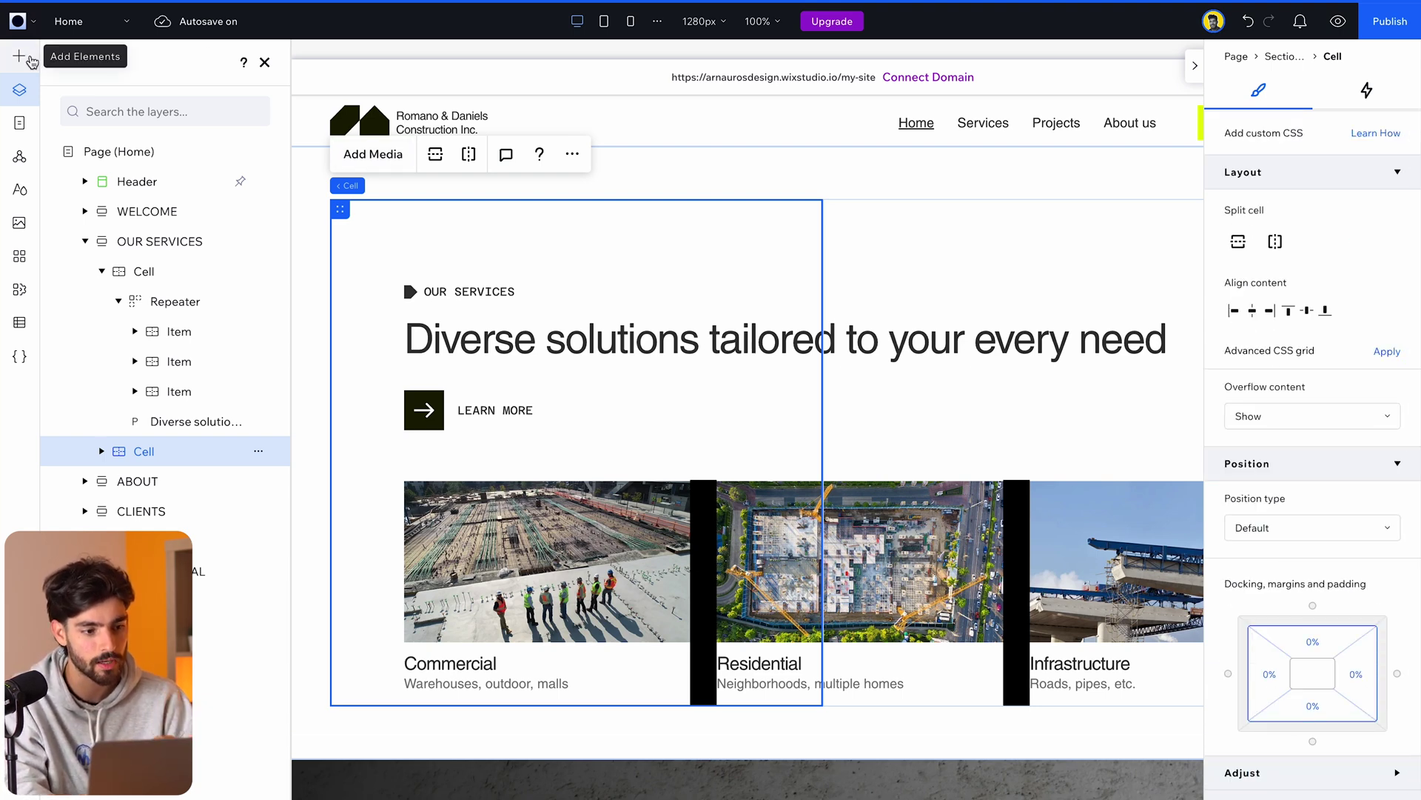
left_click(20, 57)
Step: Browse the Add Elements panel to the pre-designed Sections
left_click(137, 132)
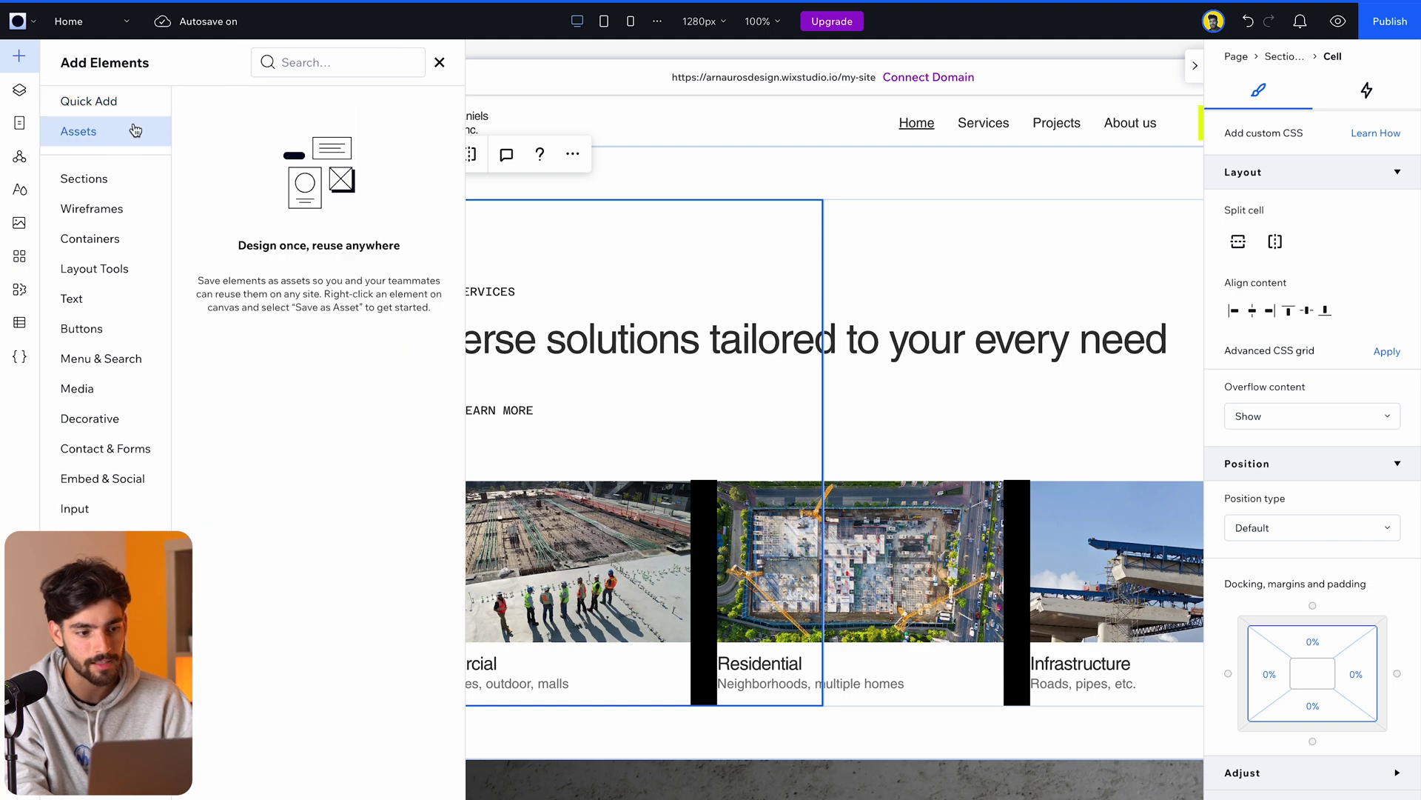
left_click(91, 101)
left_click(118, 254)
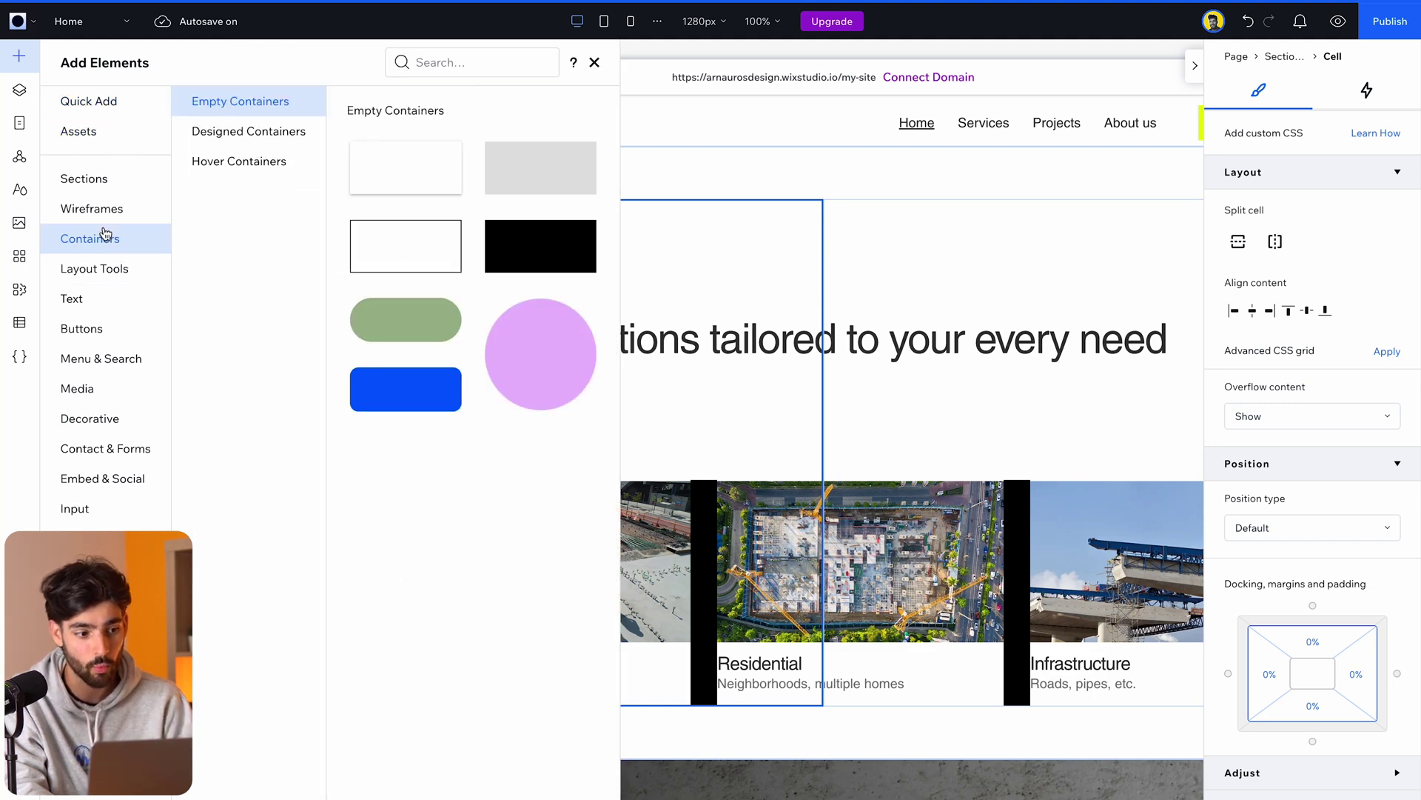
left_click(101, 180)
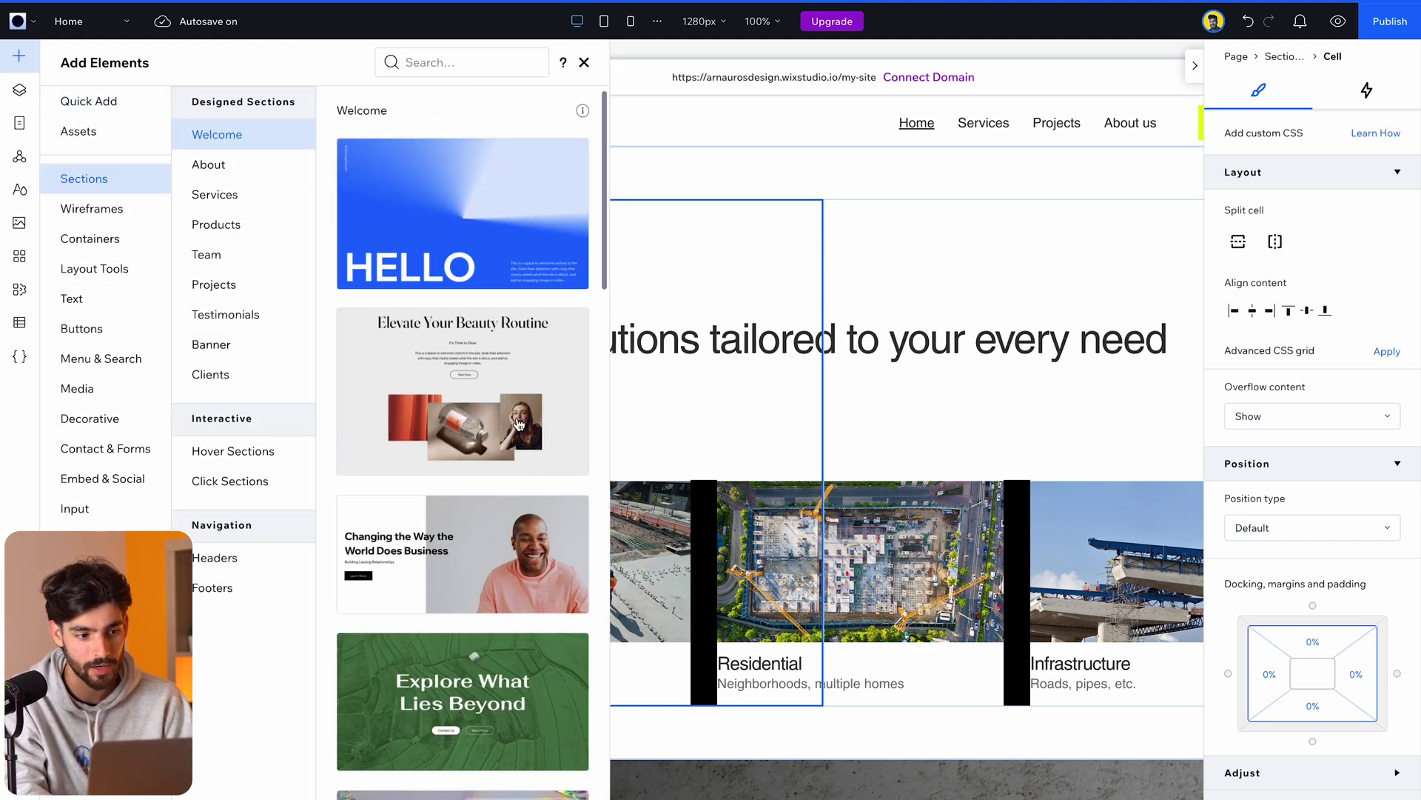
left_click(19, 90)
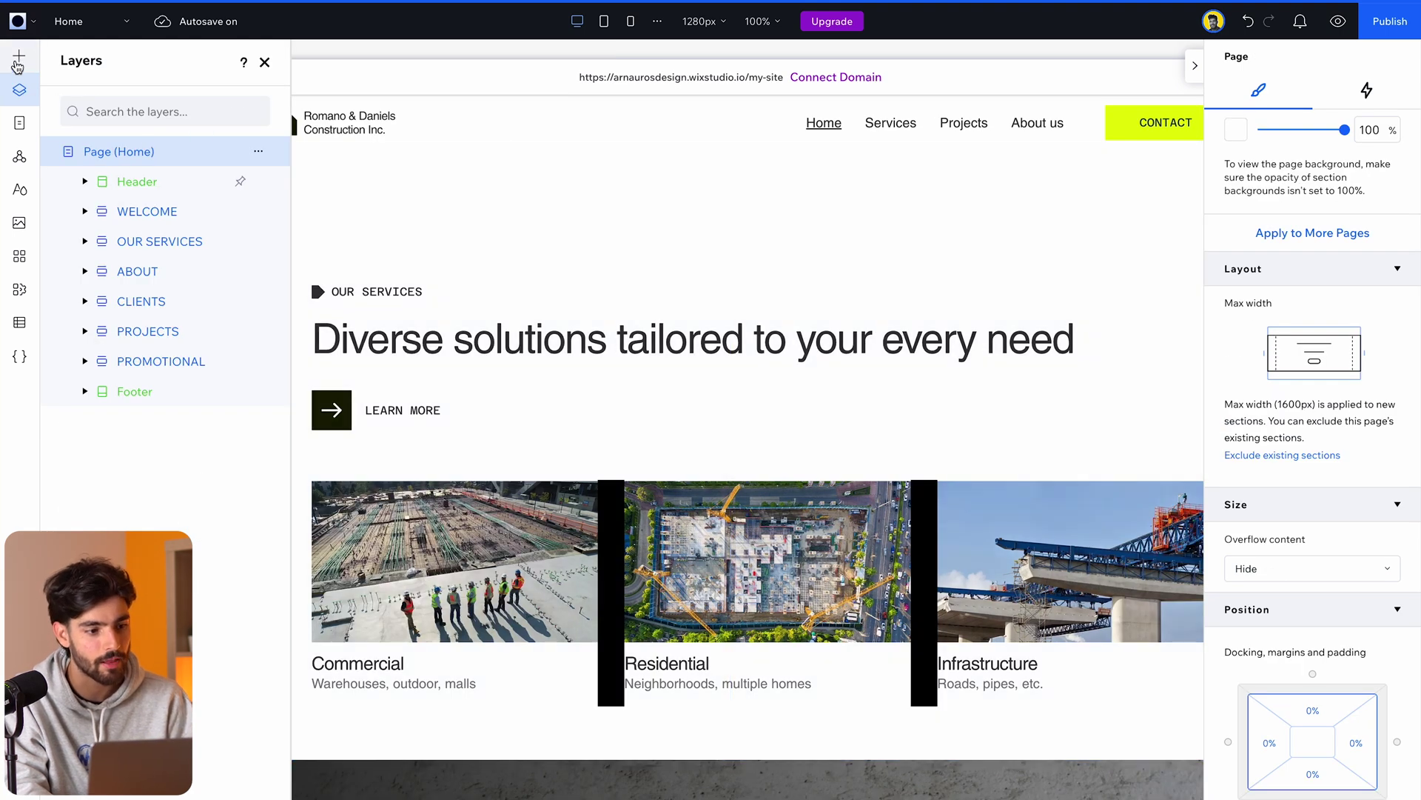
left_click(18, 65)
Step: Place the Elevate Your Beauty Routine section on the page and preview it
left_click_drag(473, 434, 502, 427)
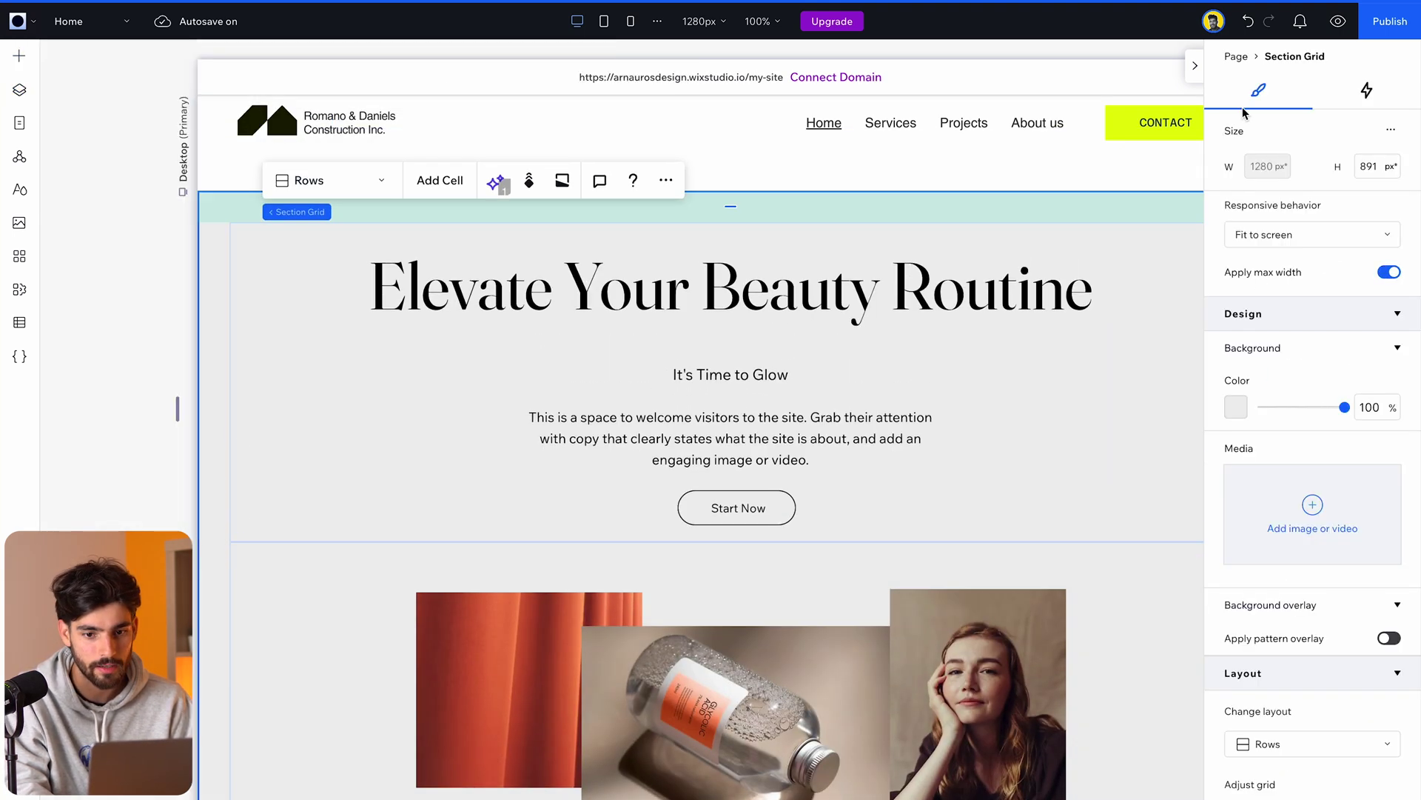
left_click(1338, 21)
scroll(856, 449, "down", 3)
scroll(856, 449, "up", 1)
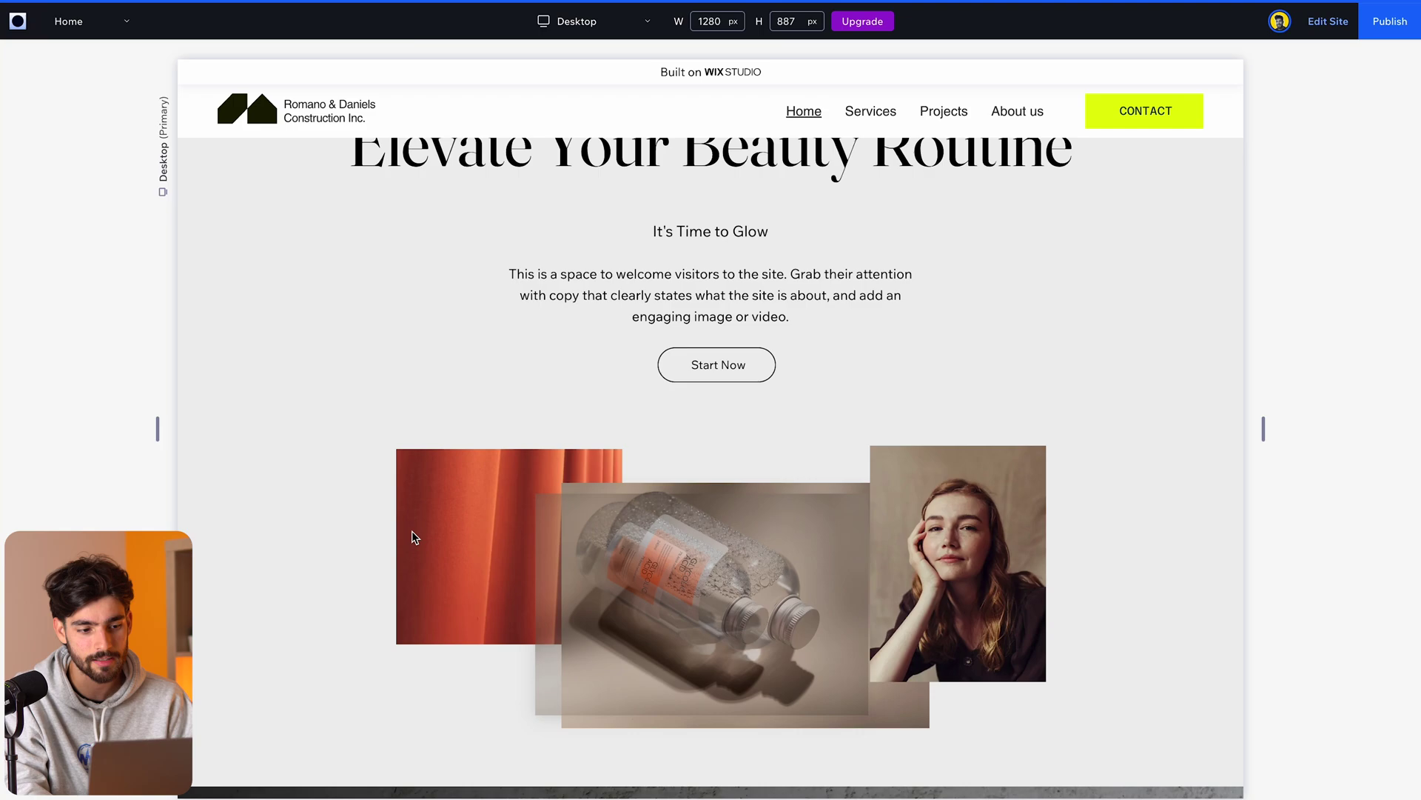
Step: Scroll up and down through the previewed home page
scroll(311, 499, "up", 10)
scroll(311, 496, "down", 20)
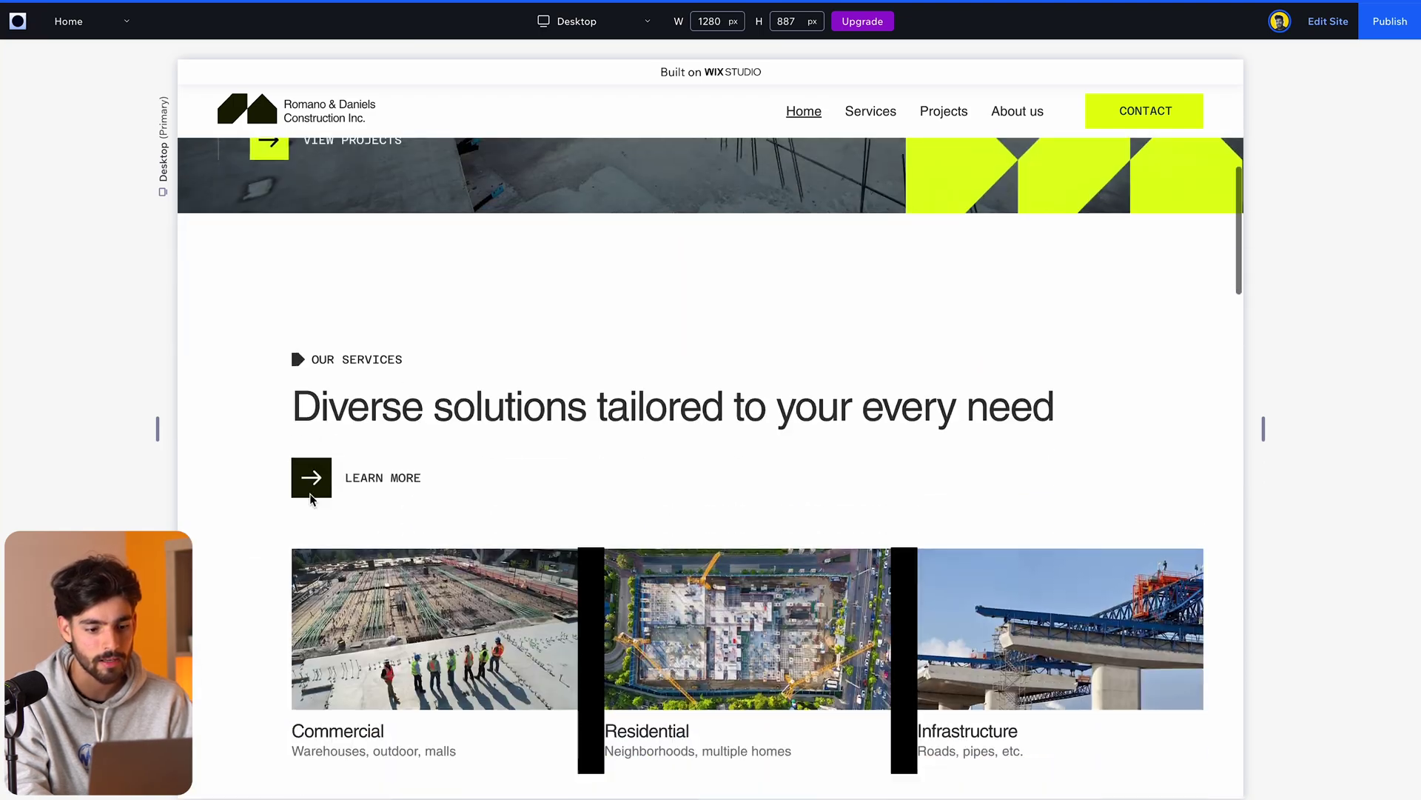
scroll(310, 500, "down", 3)
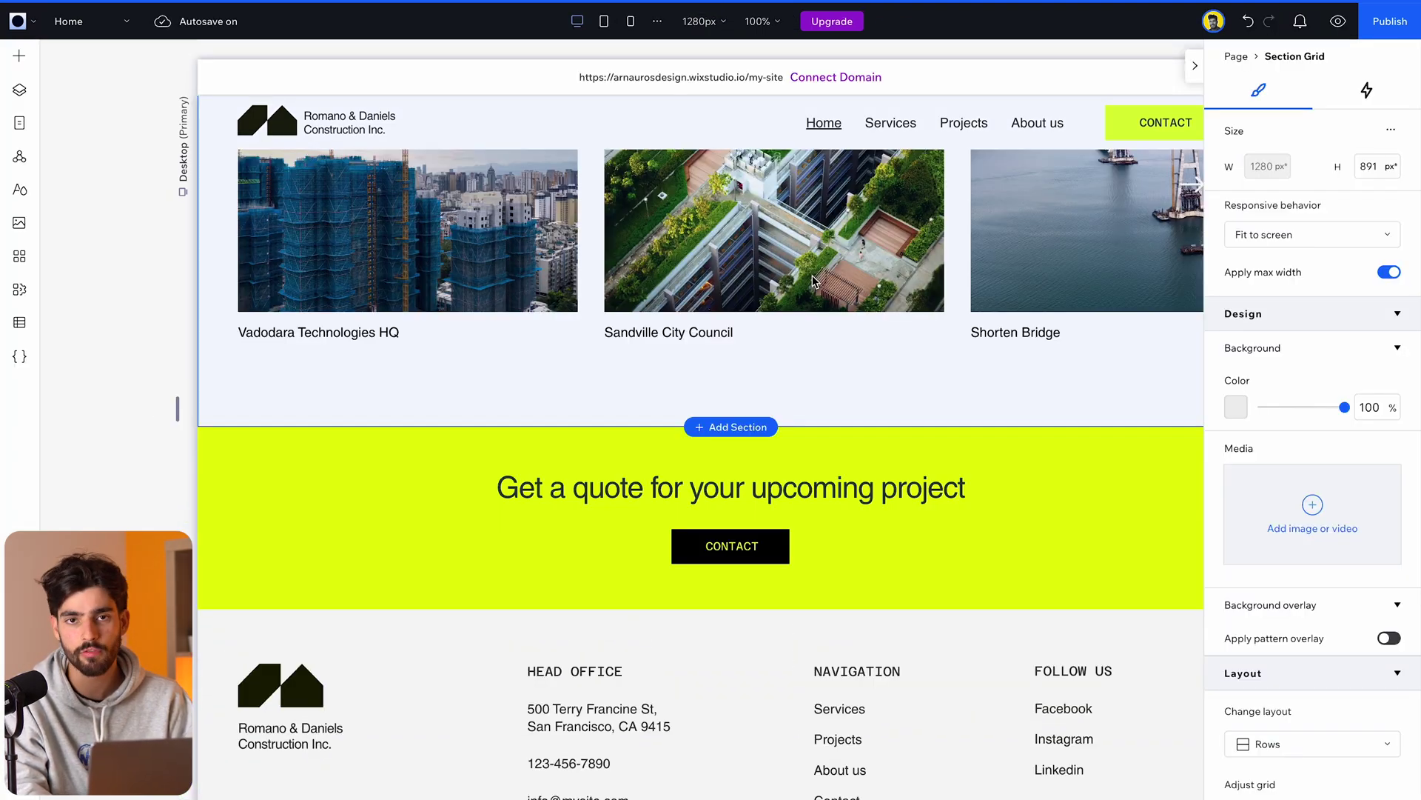
scroll(813, 280, "up", 20)
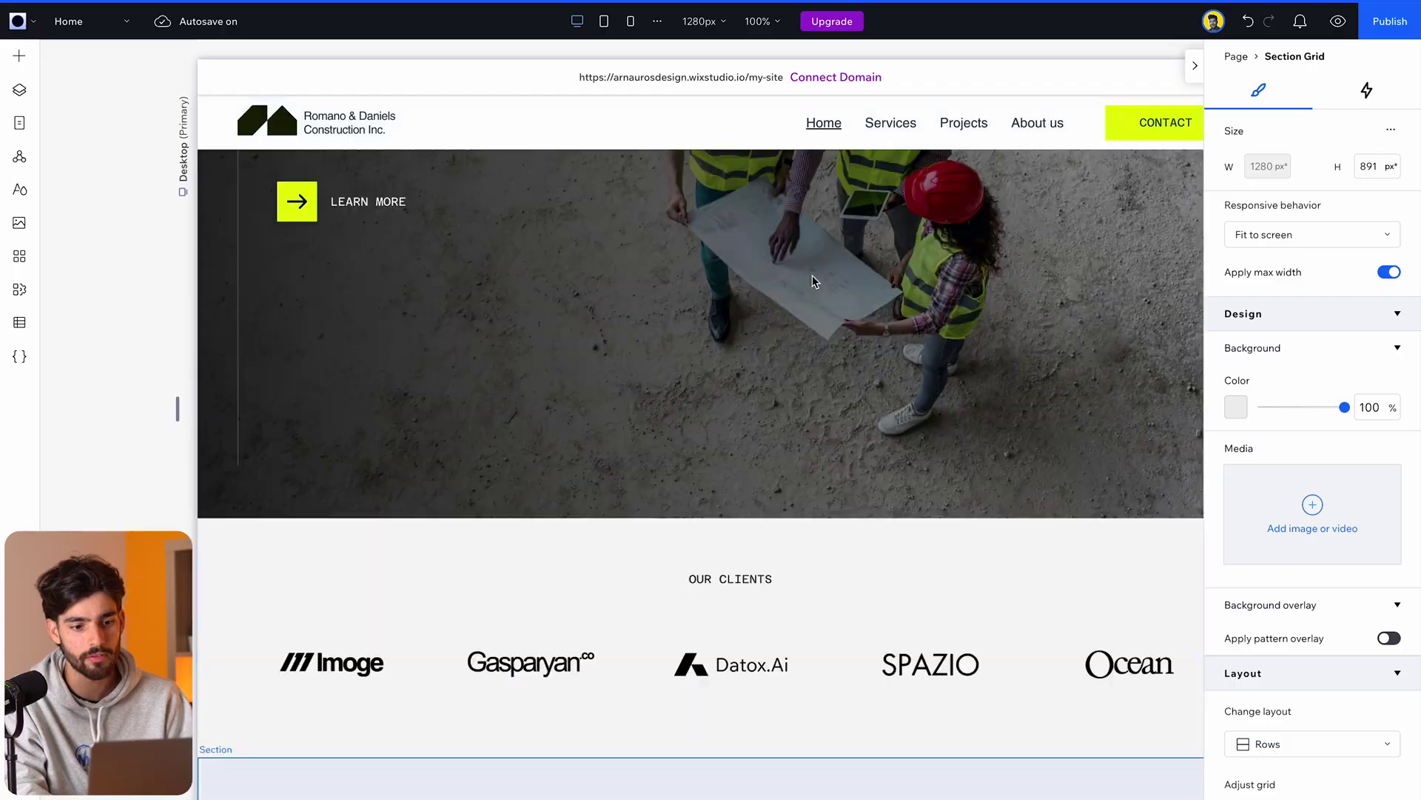